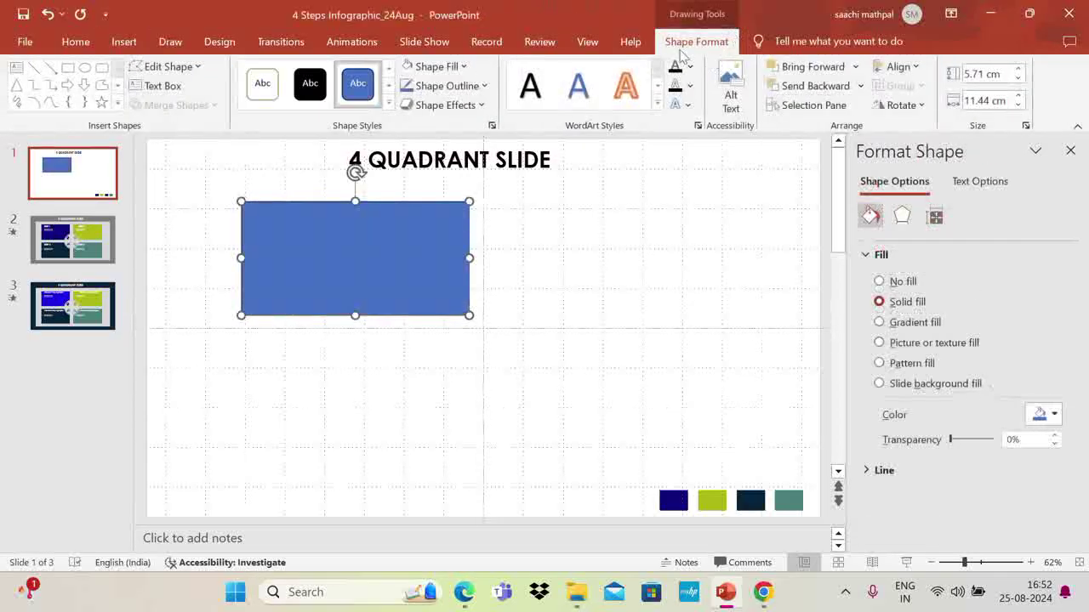
Size the rectangle to 6 cm high by 11 cm wide and remove its outline.
left_click(1018, 71)
left_click(1018, 71)
left_click(1018, 70)
left_click(1018, 71)
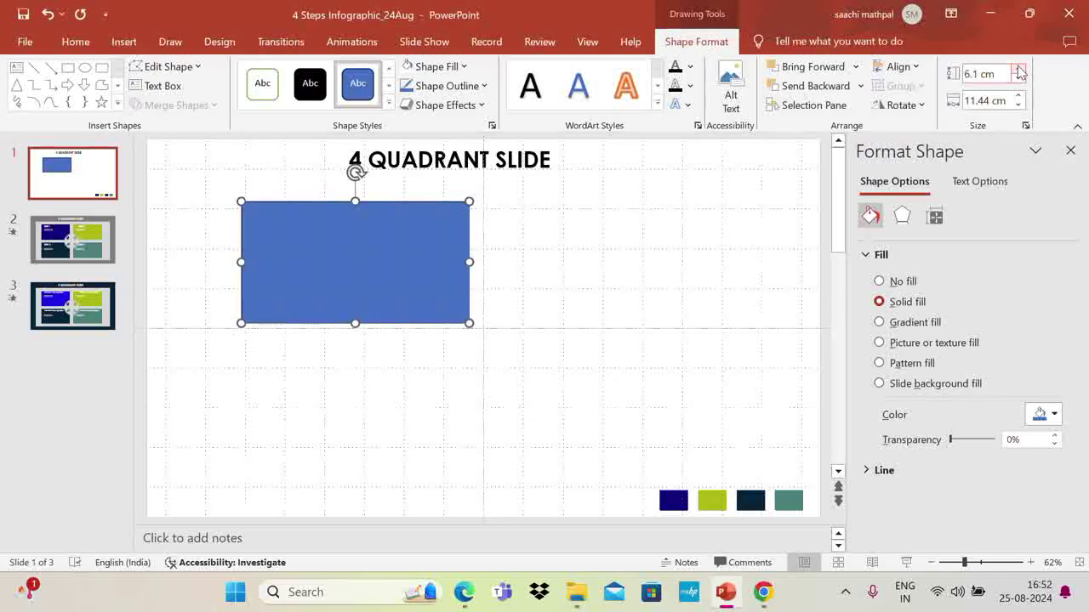
left_click(1018, 78)
left_click(1018, 104)
left_click(1018, 105)
left_click(1018, 104)
left_click(1018, 105)
left_click(1018, 105)
left_click(446, 85)
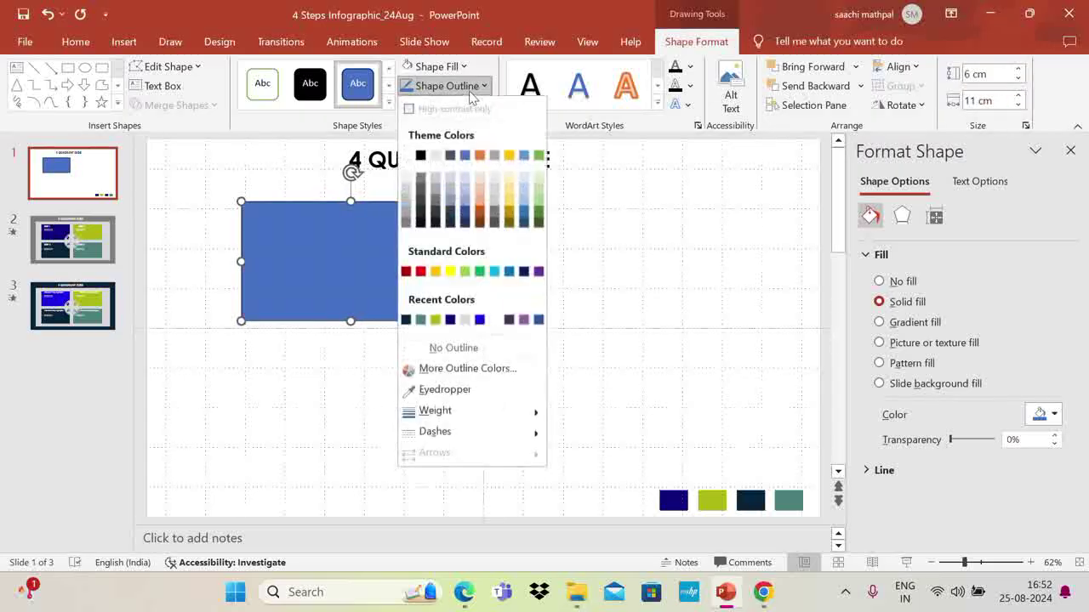
left_click(467, 349)
Copy the rectangle to the right, then copy both below to form a two-by-two grid.
left_click_drag(373, 271, 595, 246)
left_click(382, 243)
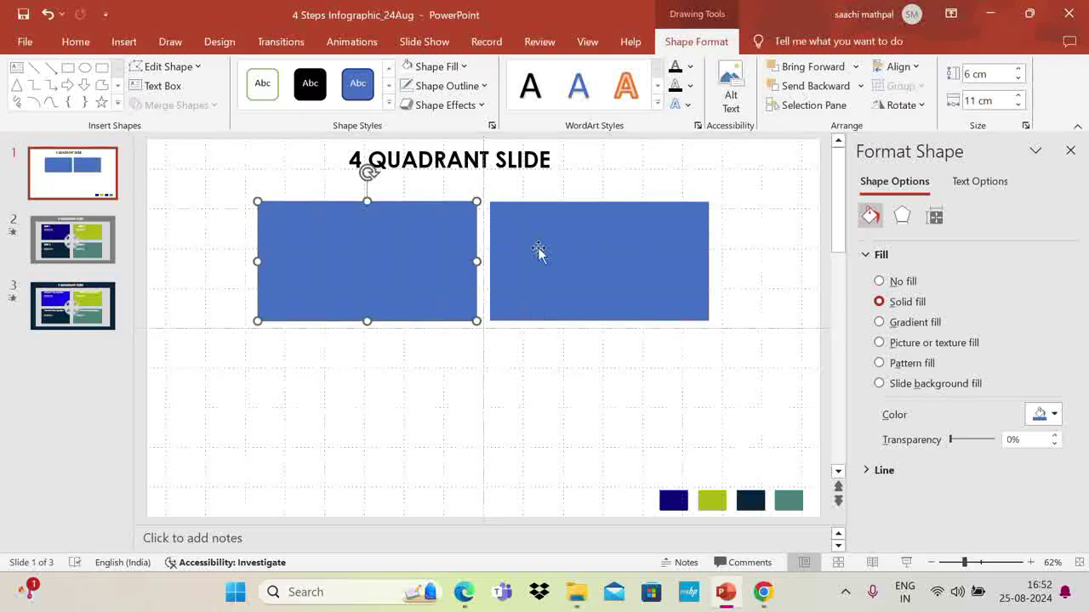
left_click(537, 248, "shift")
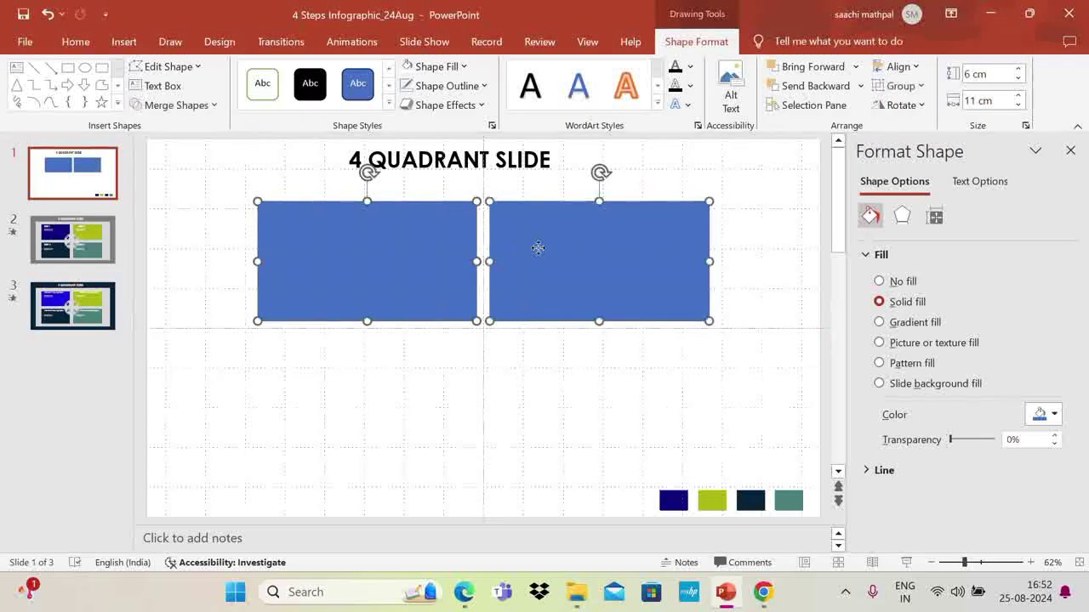
left_click_drag(452, 257, 442, 379)
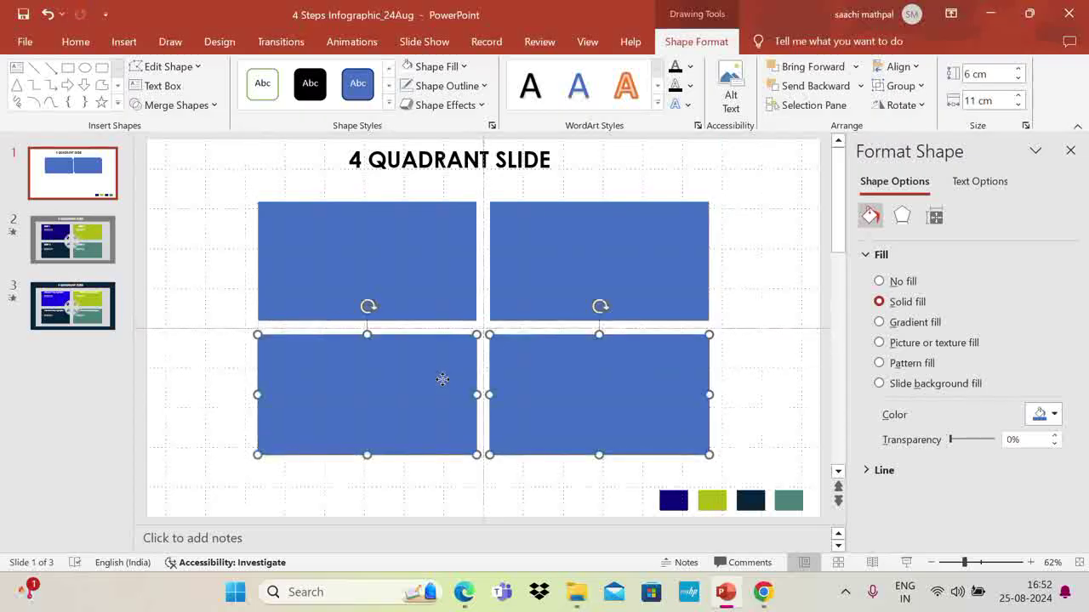
left_click(124, 41)
Draw an oval where the four rectangles meet and remove its outline.
left_click(271, 85)
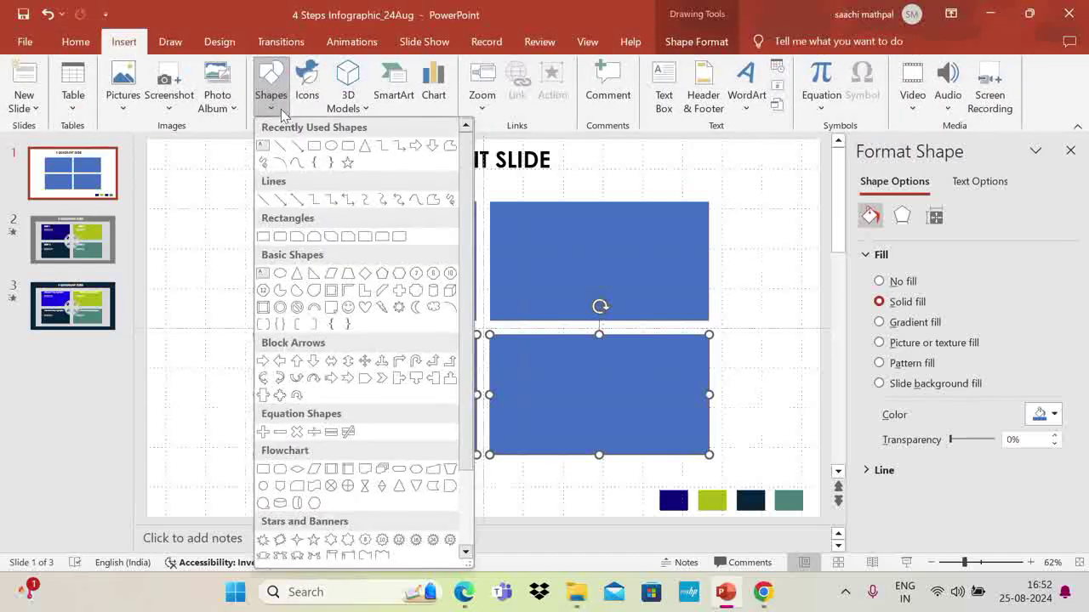
left_click(333, 147)
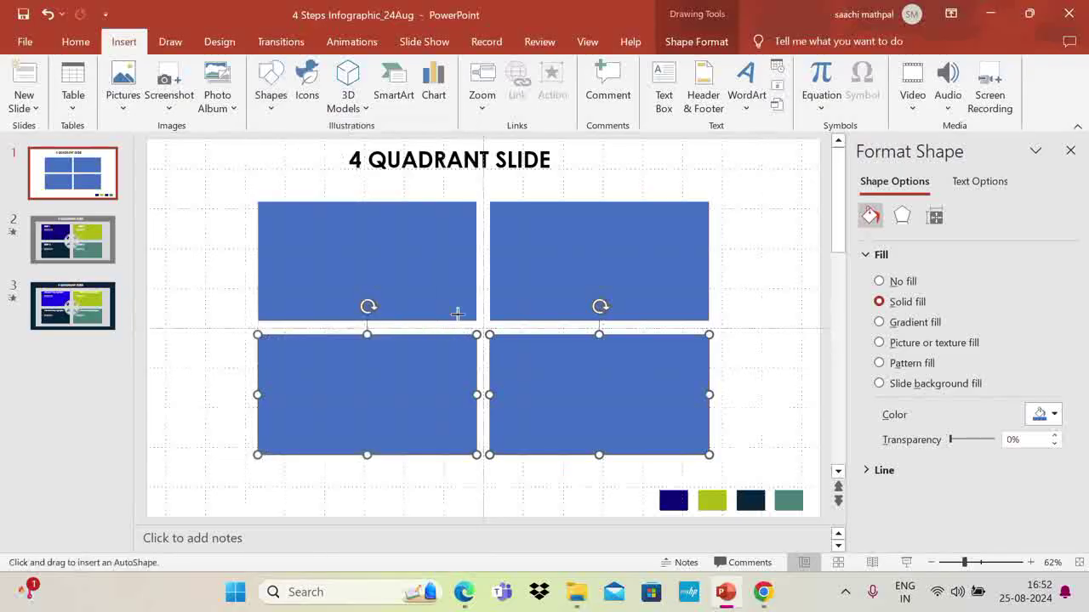
left_click_drag(439, 272, 526, 393)
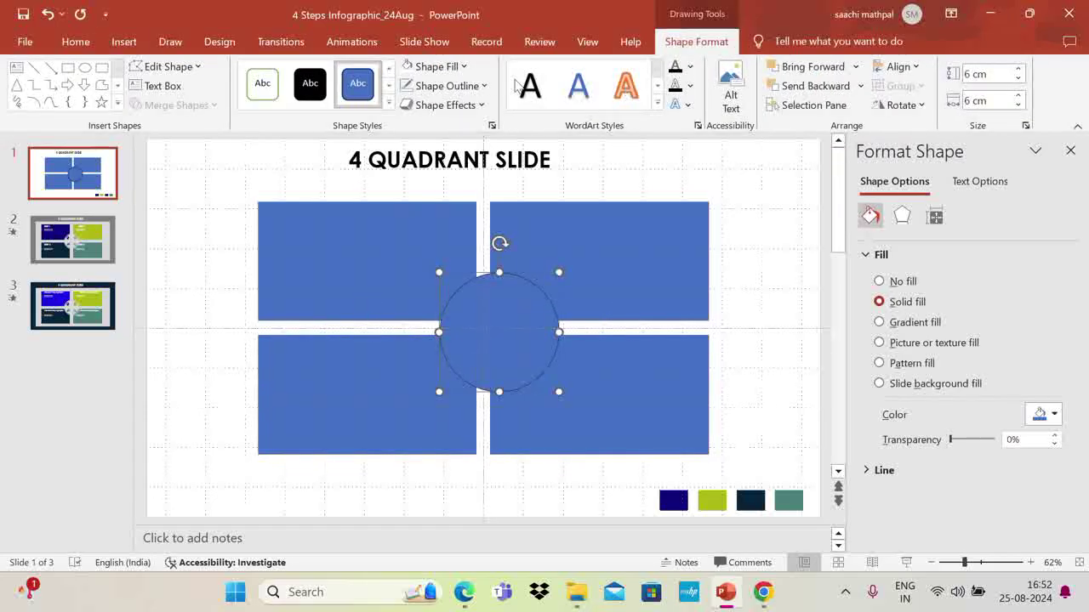
left_click(476, 85)
left_click(502, 349)
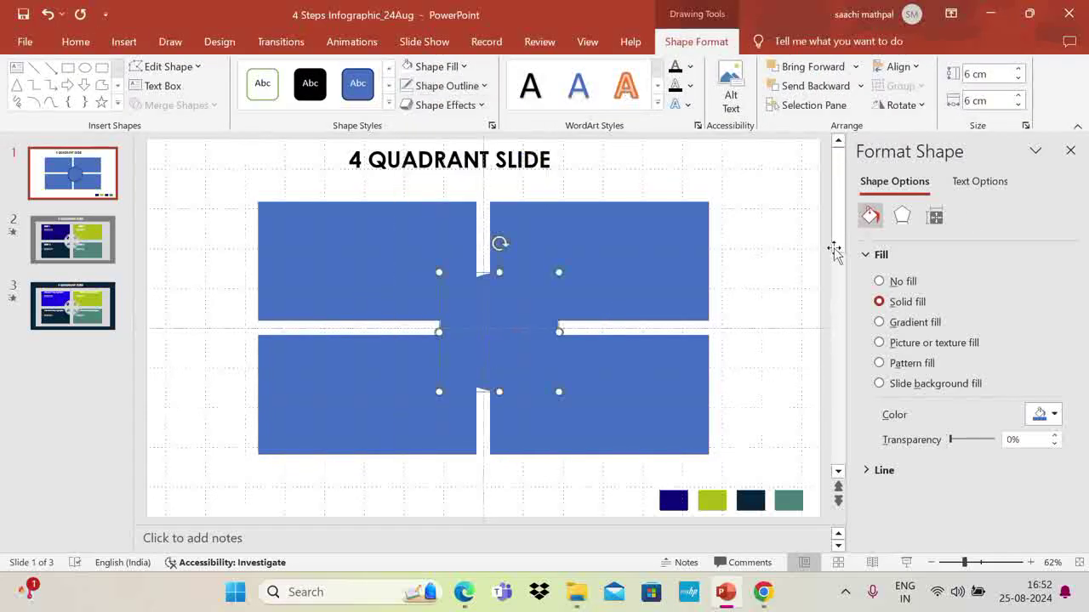
Resize the circle to 5 cm high by 5 cm wide.
left_click(1017, 78)
left_click(1018, 78)
left_click(1017, 78)
left_click(1017, 79)
left_click(1017, 78)
left_click(1017, 79)
left_click(1017, 78)
left_click(1017, 105)
left_click(1017, 104)
left_click(1017, 105)
left_click(1017, 105)
left_click(1017, 105)
left_click(1018, 105)
left_click(1017, 104)
left_click(1017, 104)
left_click(1017, 104)
left_click(1017, 104)
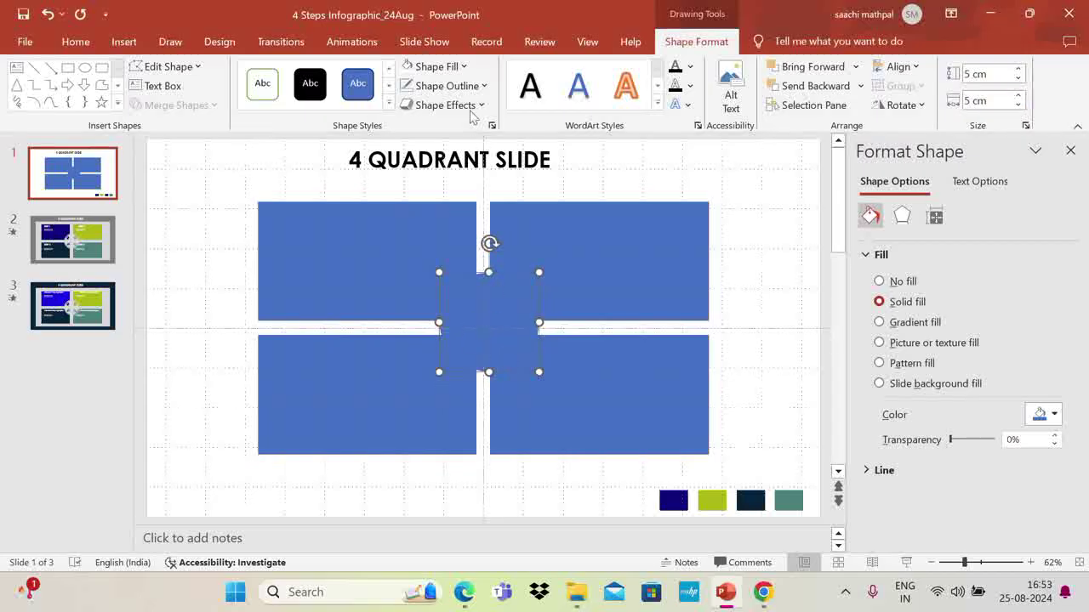
Fill the circle white and align it to the slide's middle and centre.
left_click(457, 68)
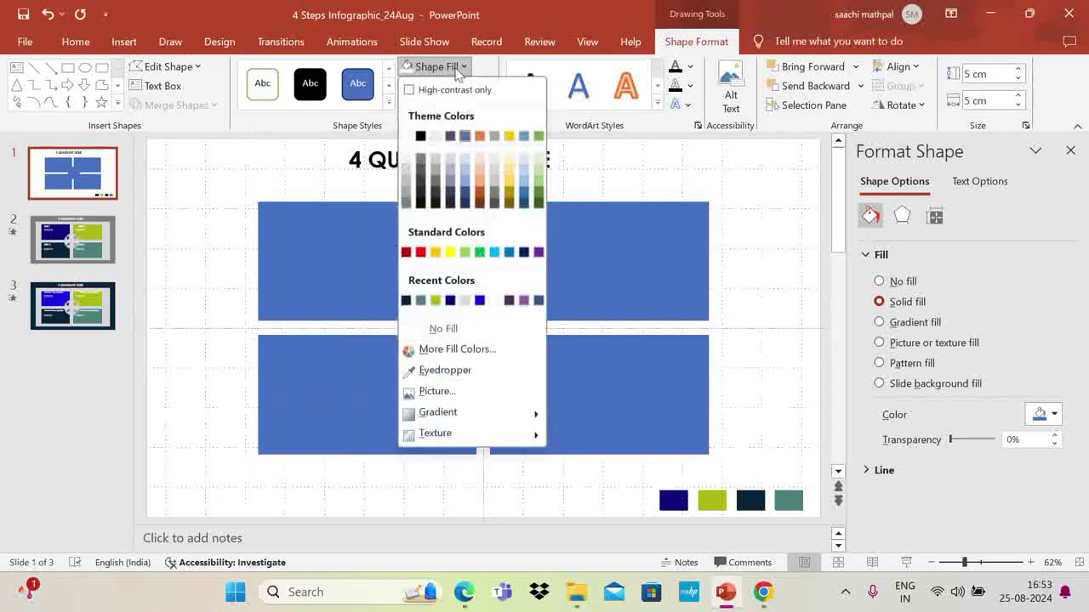
left_click(406, 137)
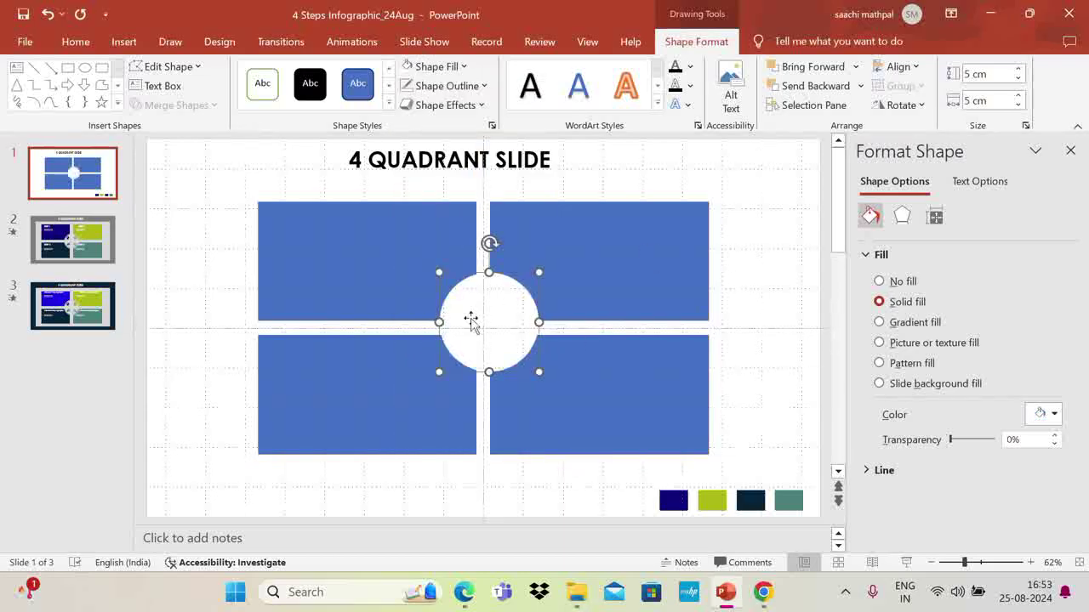
left_click(899, 67)
left_click(939, 174)
left_click(899, 66)
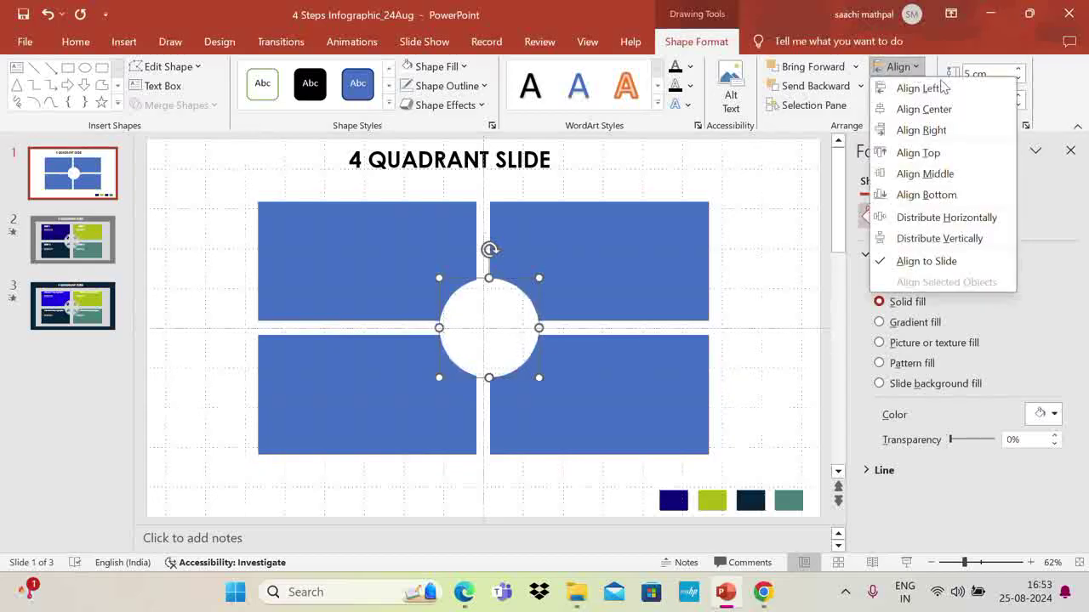
left_click(929, 113)
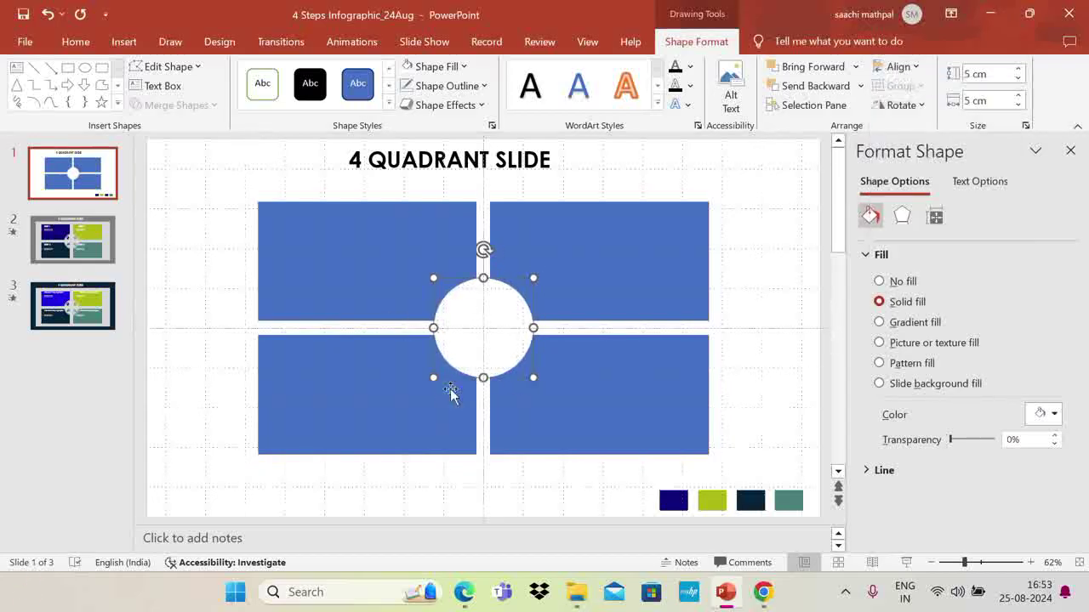
left_click(587, 41)
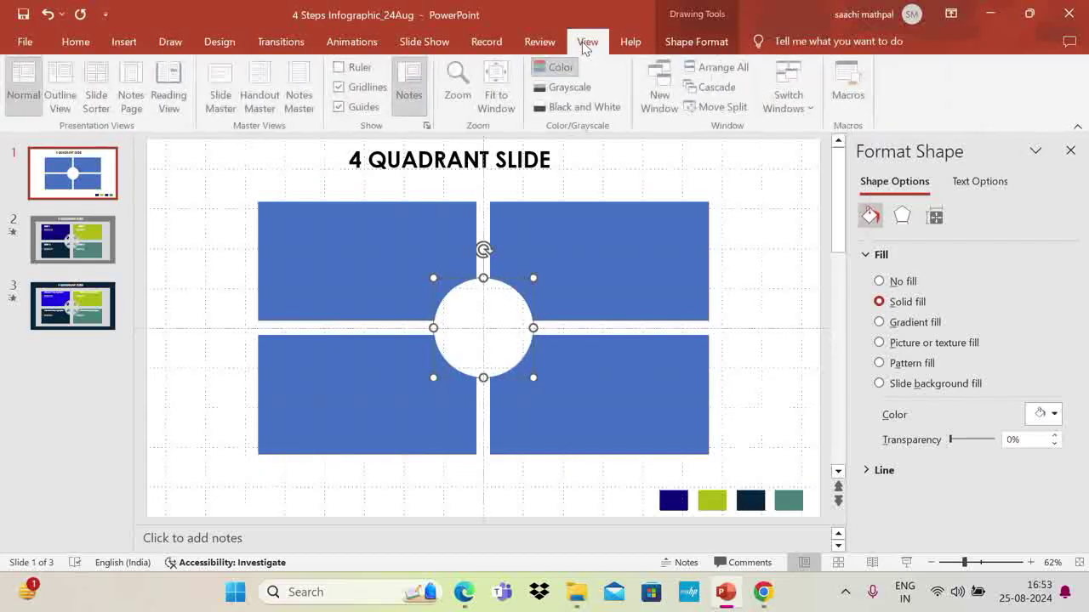
Hide gridlines and guides, then select all four rectangles plus the white circle.
left_click(362, 88)
left_click(365, 108)
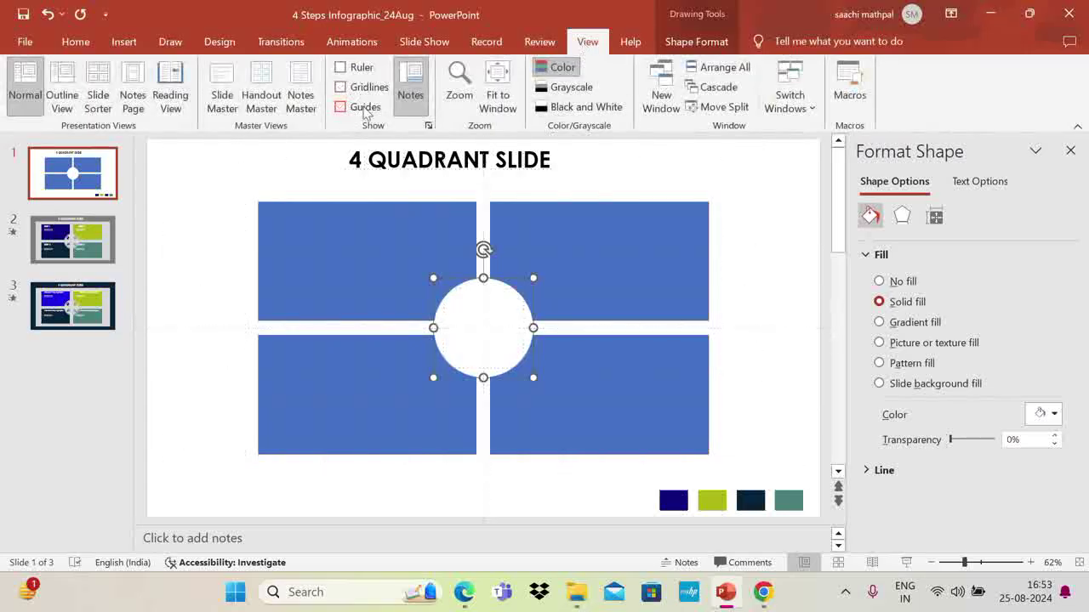
left_click(808, 304)
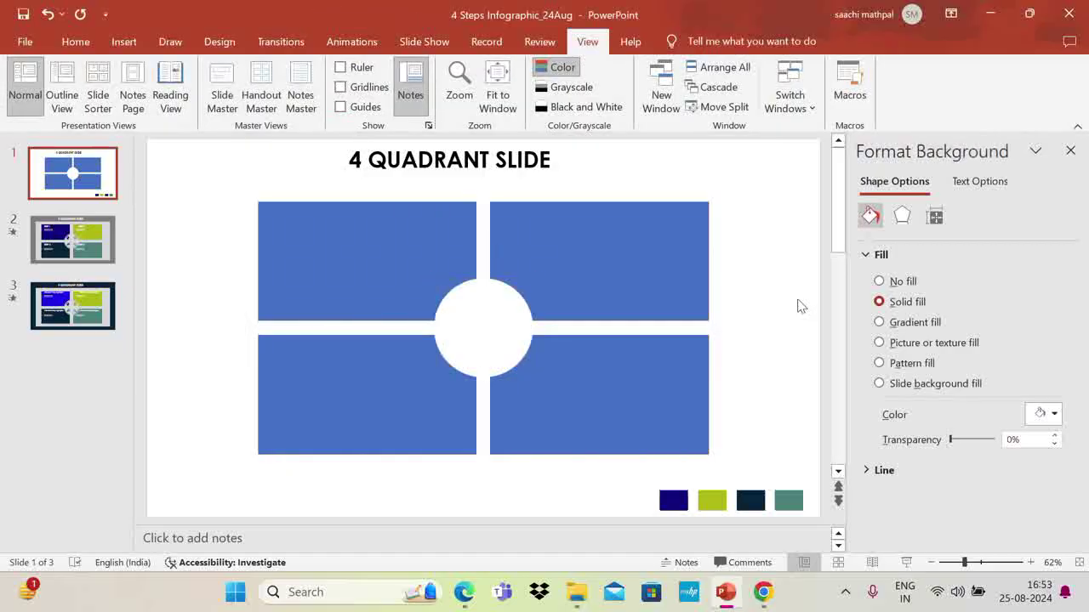
left_click(399, 259)
left_click(625, 290, "shift")
left_click(400, 405, "shift")
left_click(561, 407, "shift")
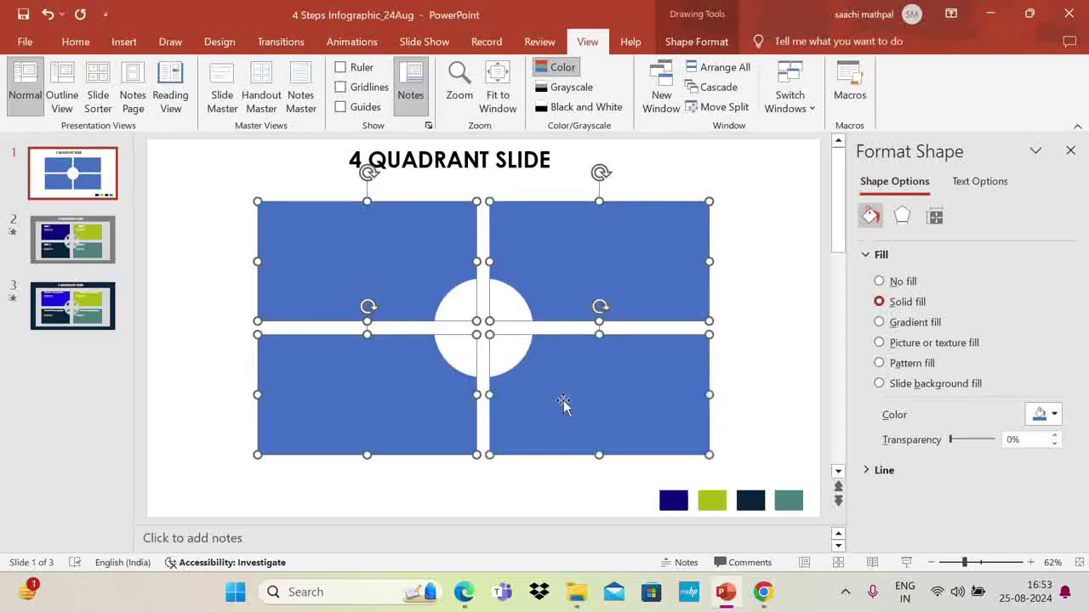
left_click(487, 291, "shift")
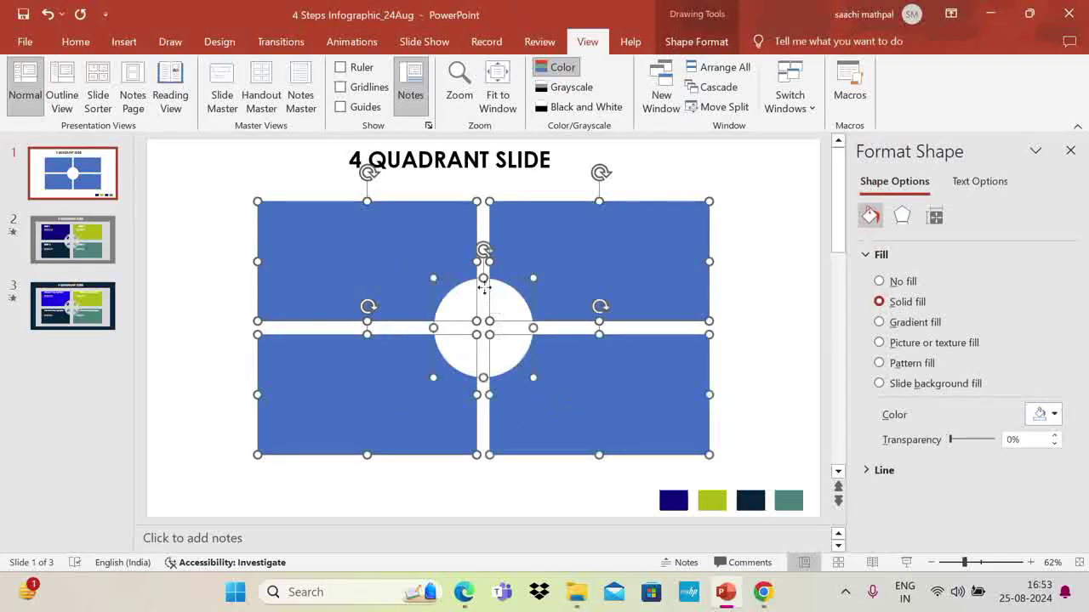
Fragment the selected shapes with Merge Shapes > Fragment.
left_click(689, 47)
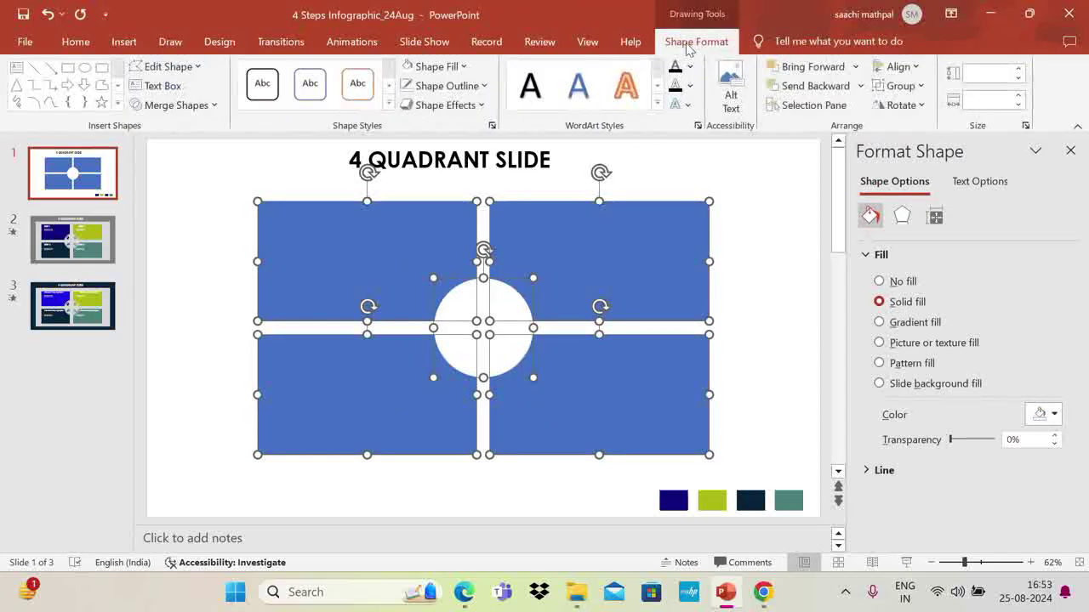
left_click(215, 106)
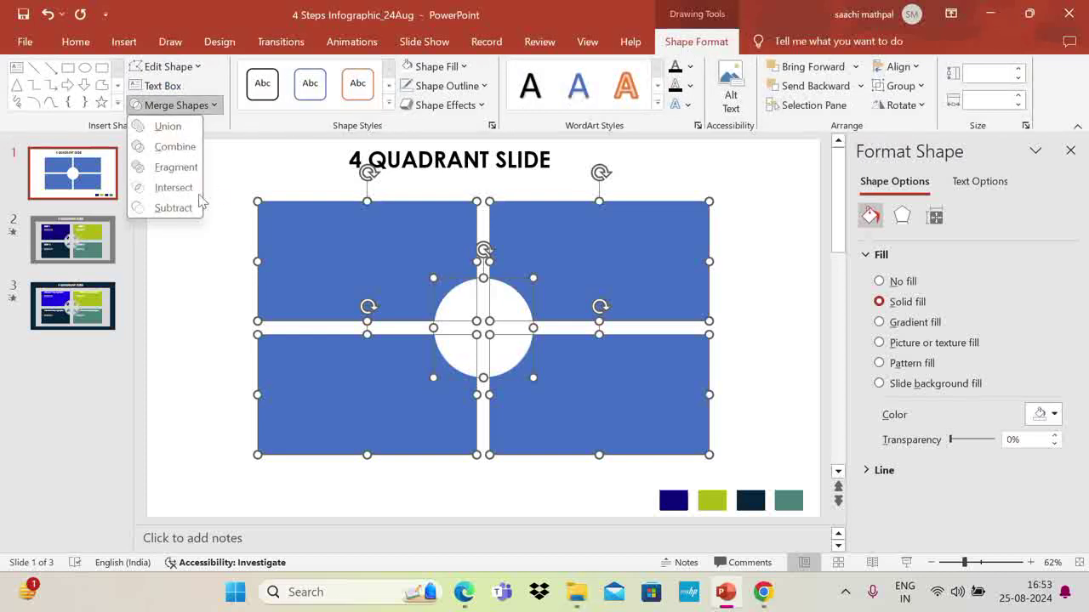
left_click(175, 167)
left_click(807, 303)
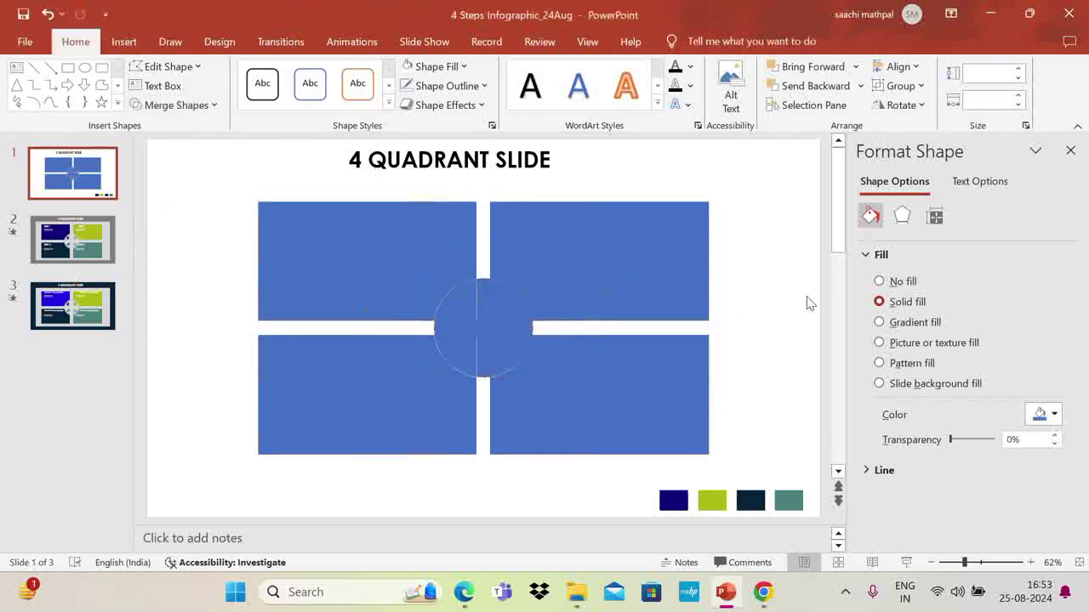
Delete the central circle fragment and the leftover circle pieces in the quadrants.
left_click(482, 302)
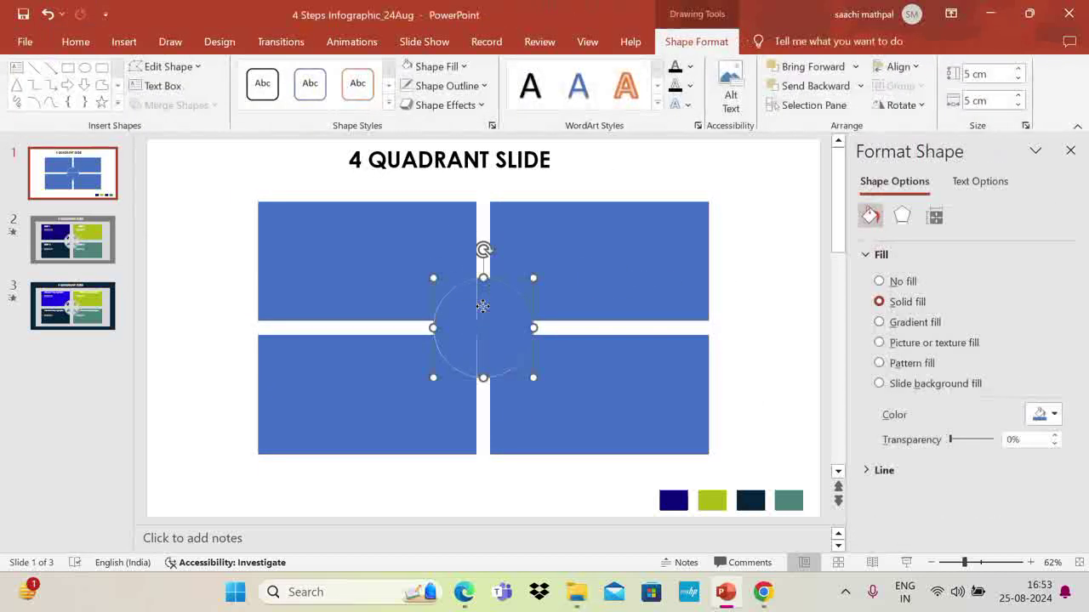
key("Delete")
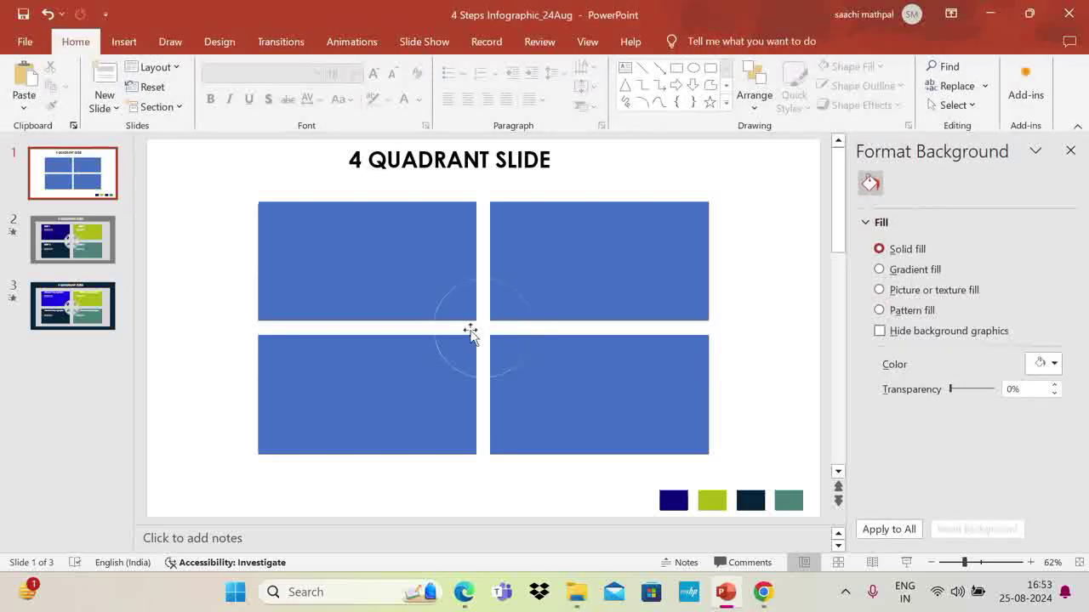
left_click(463, 306)
key("Delete")
left_click(505, 305)
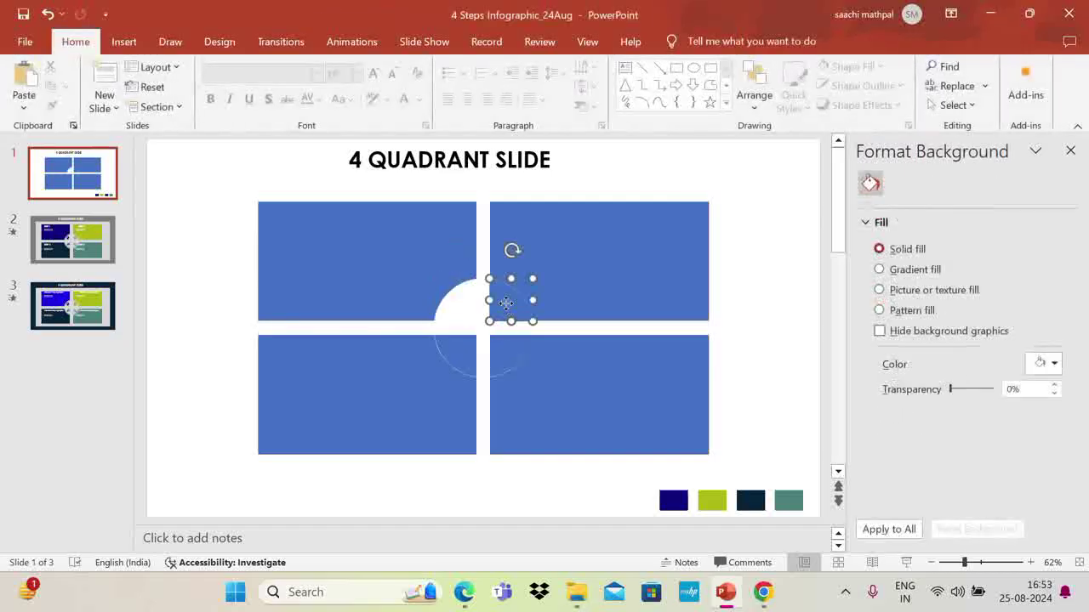
key("Delete")
key("Delete")
left_click(516, 371)
key("Delete")
left_click(468, 362)
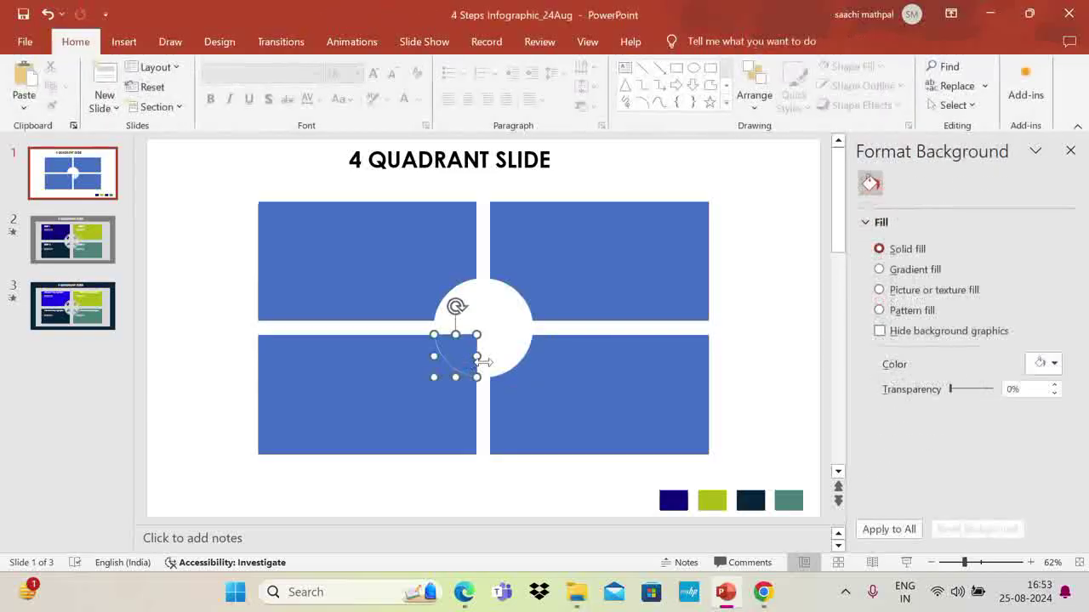
key("Delete")
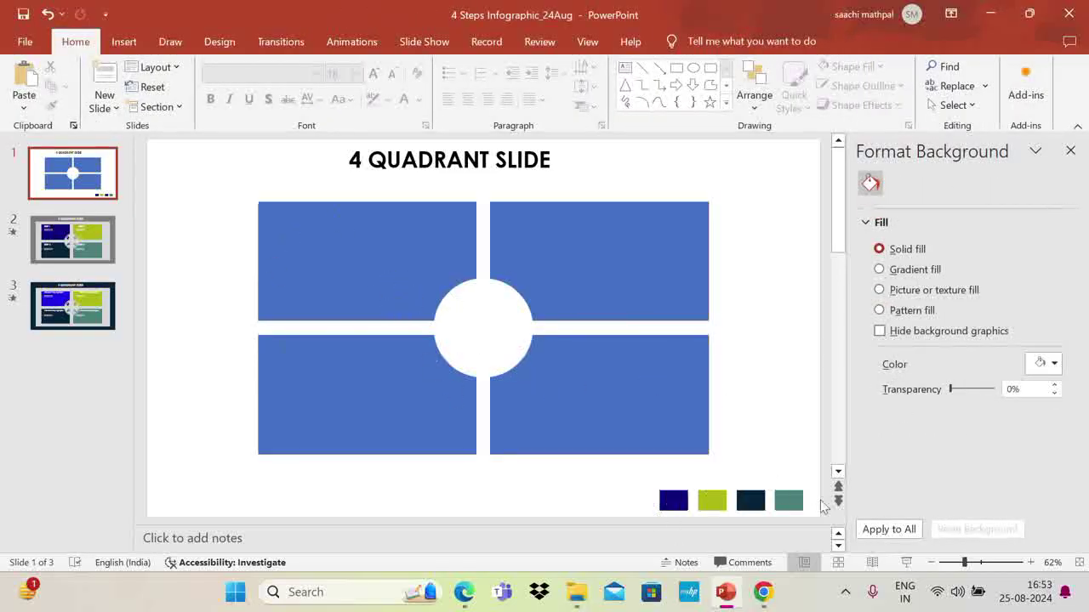
Eyedrop the navy swatch into the top-left rectangle and green into the top-right.
left_click(354, 244)
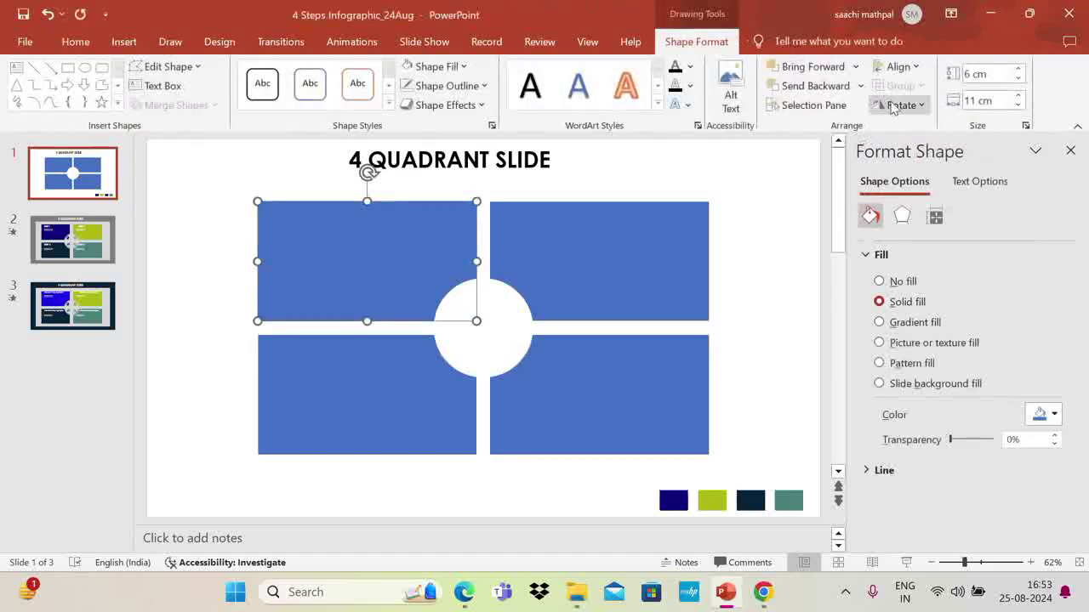
left_click(464, 67)
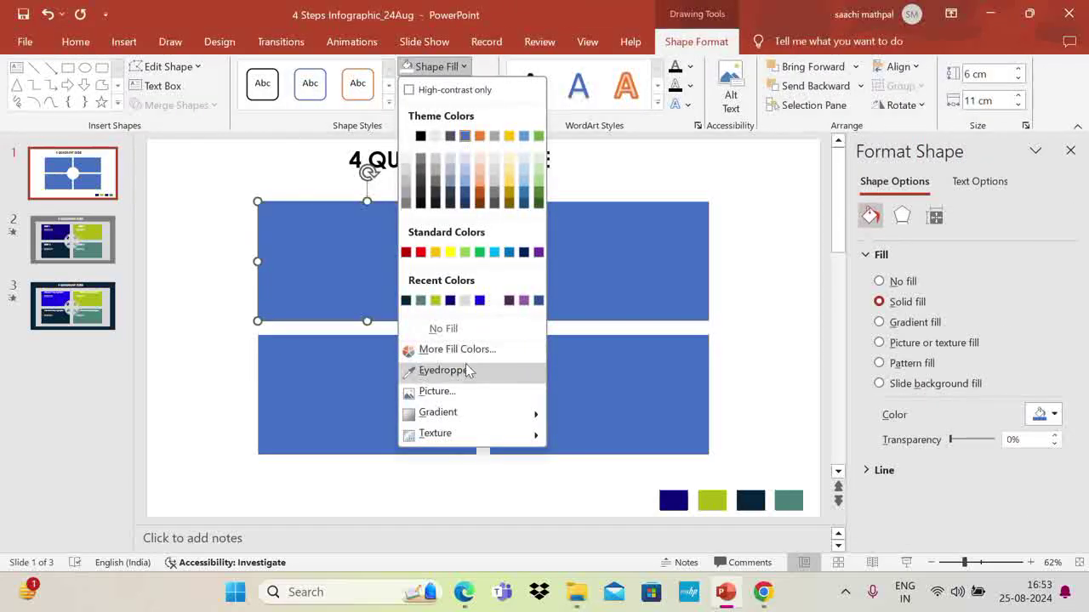
left_click(467, 371)
left_click(675, 499)
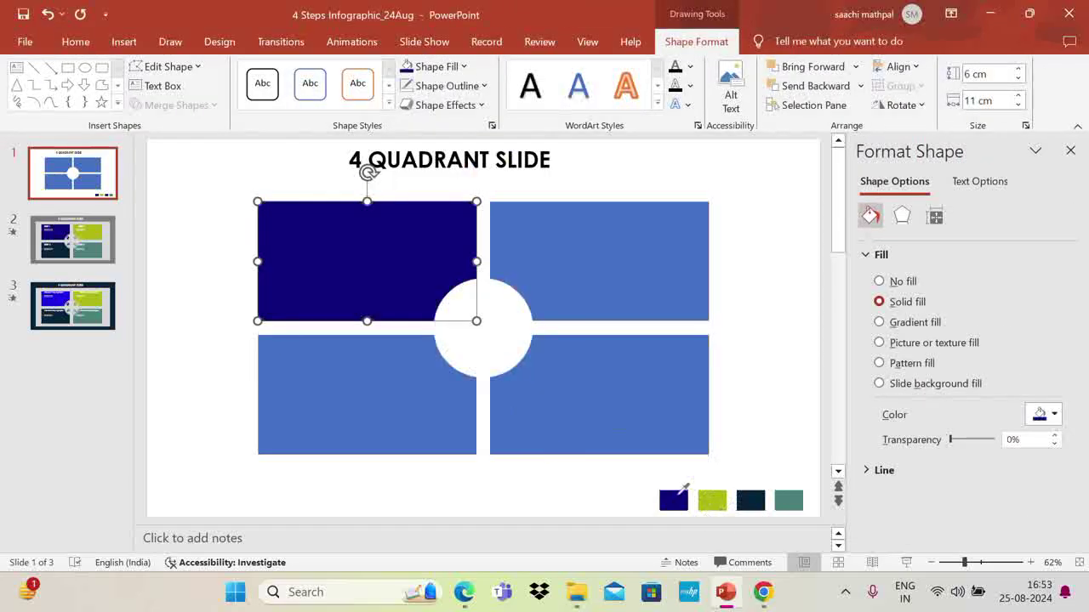
left_click(582, 259)
left_click(435, 66)
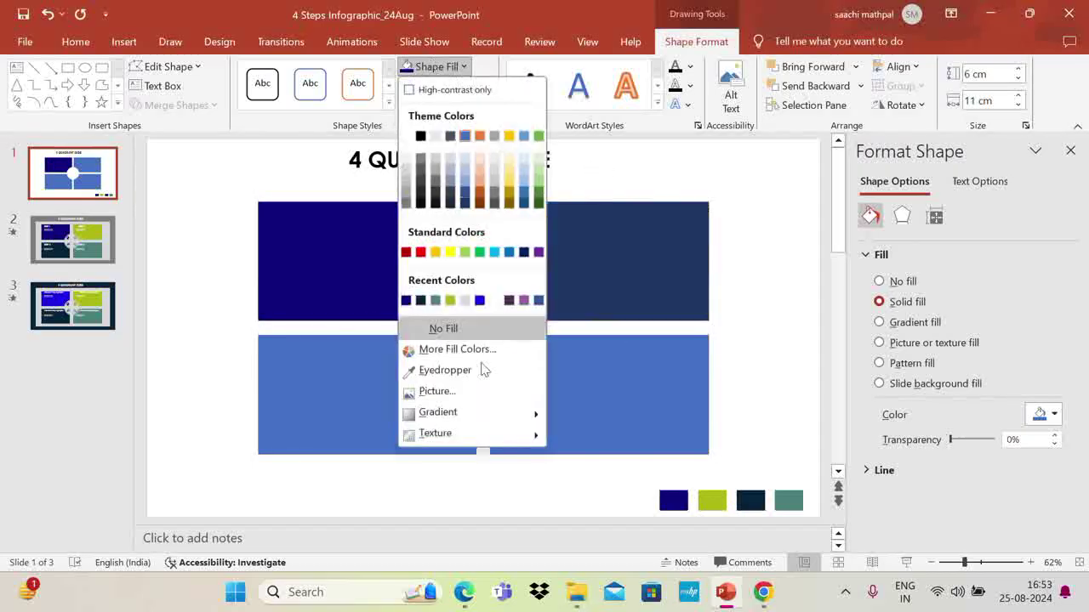
left_click(467, 371)
left_click(710, 501)
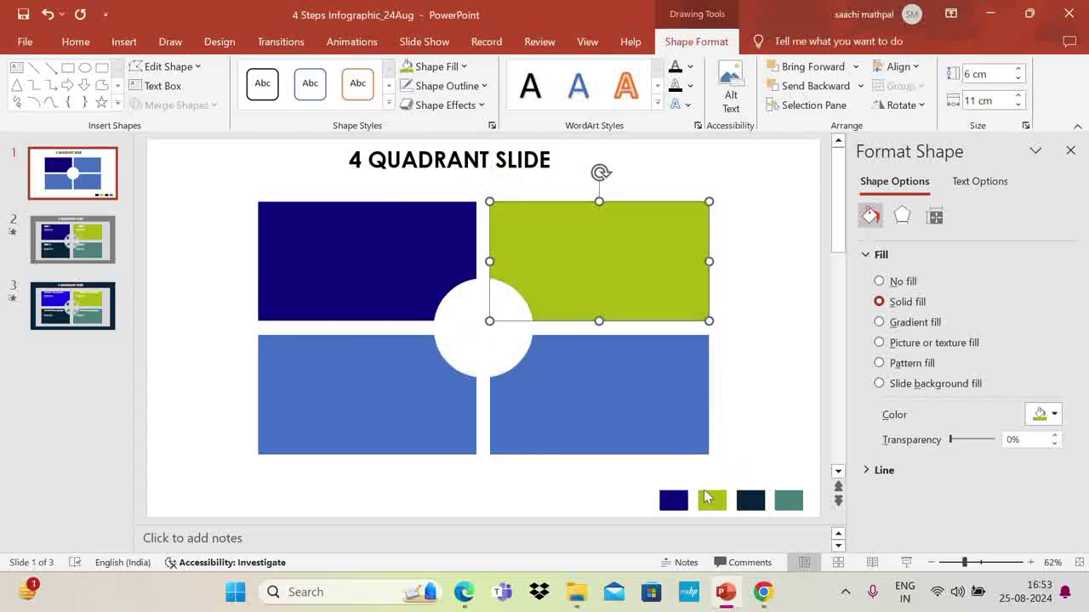
Eyedrop dark navy into the bottom-right rectangle and teal into the bottom-left.
left_click(627, 376)
left_click(464, 68)
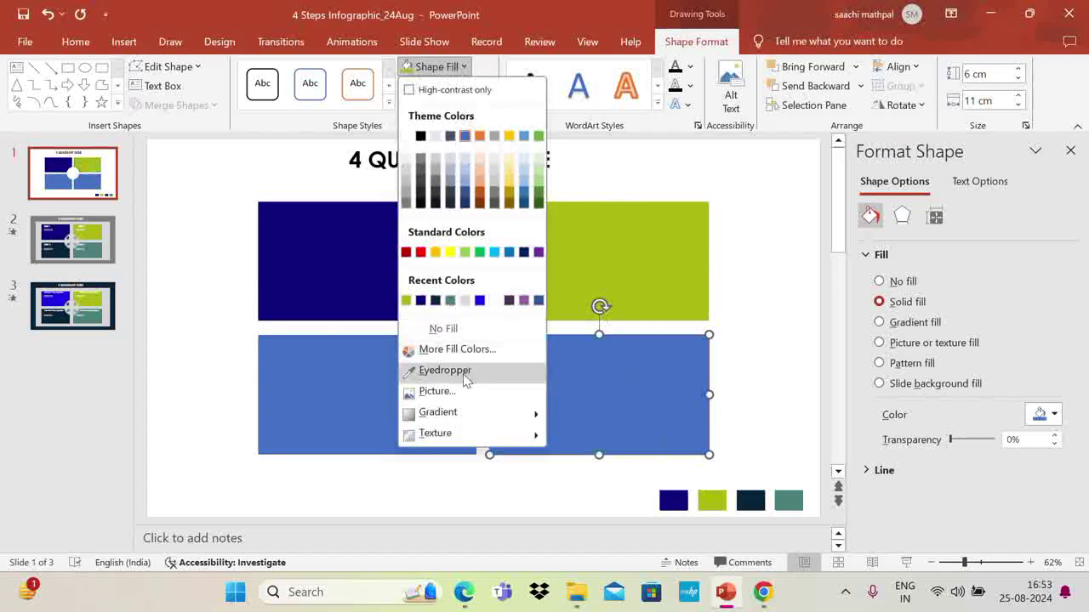
left_click(462, 379)
left_click(763, 499)
left_click(360, 393)
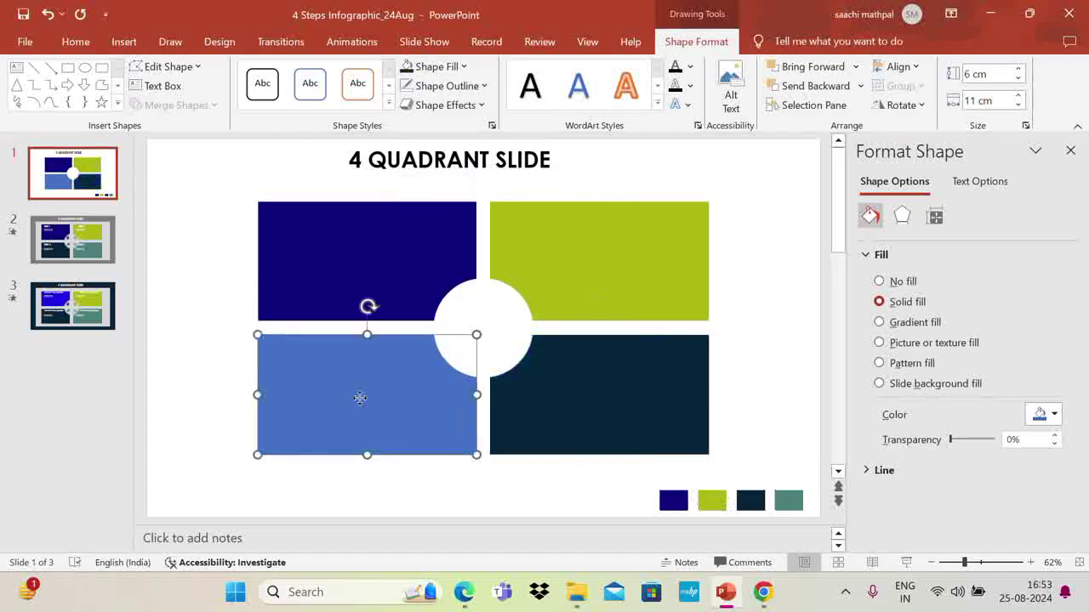
left_click(463, 67)
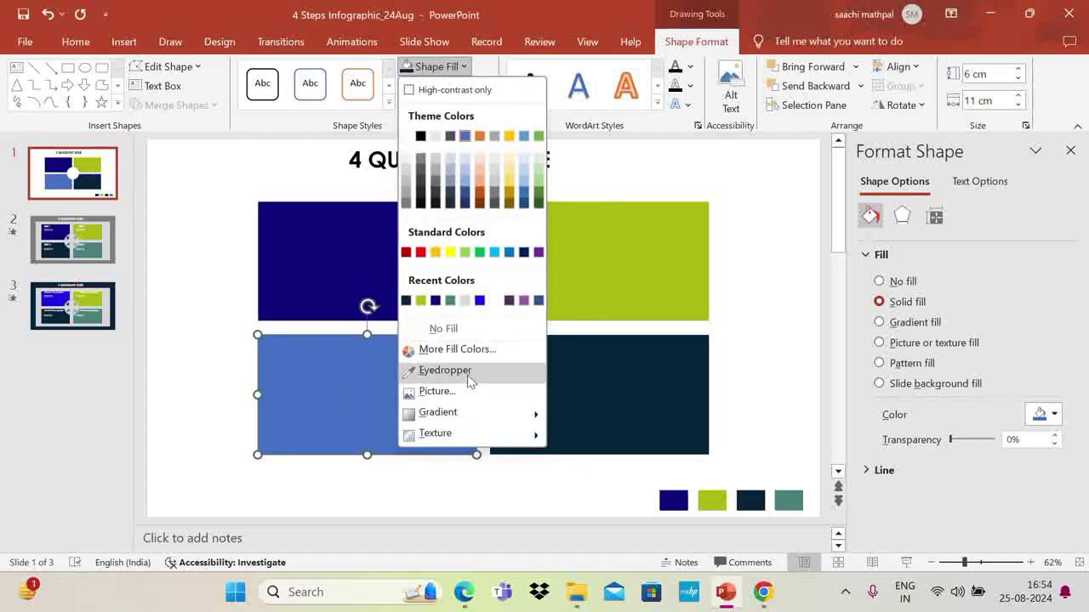
left_click(466, 379)
left_click(791, 500)
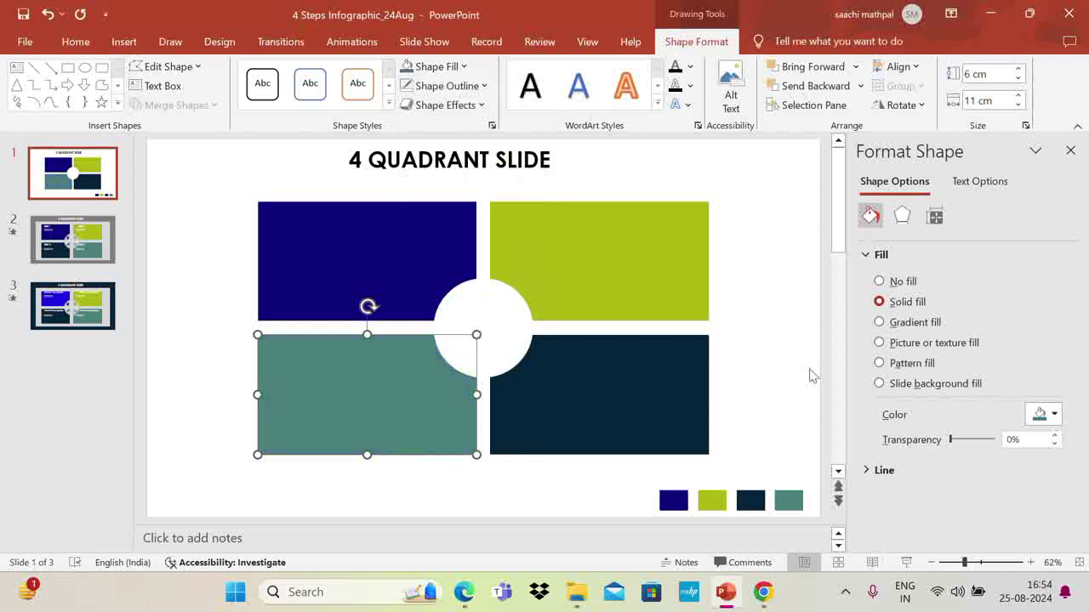
left_click(796, 319)
left_click(410, 266)
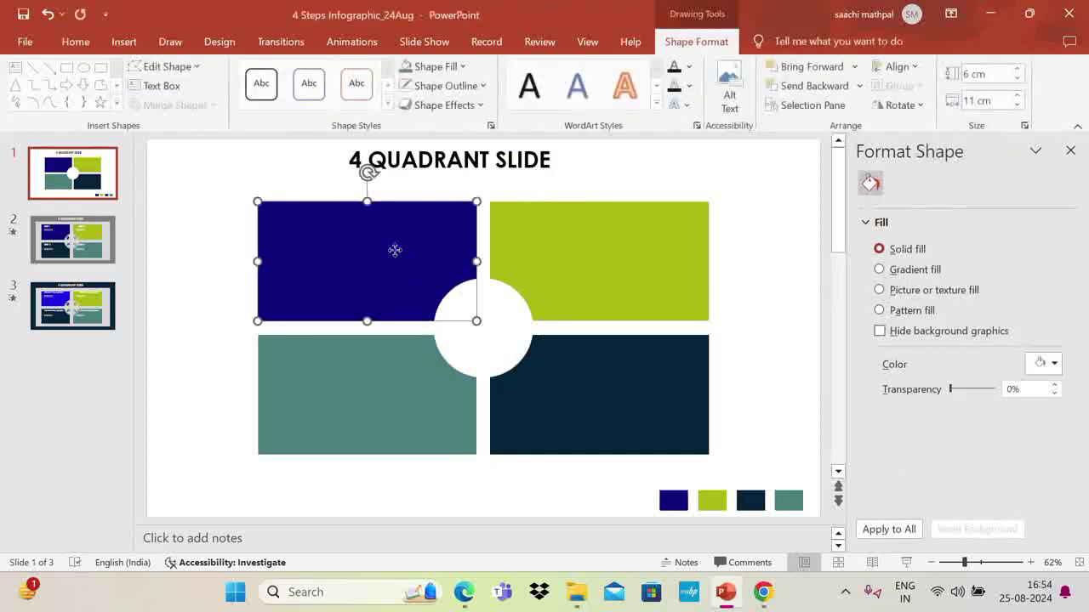
left_click(586, 265, "shift")
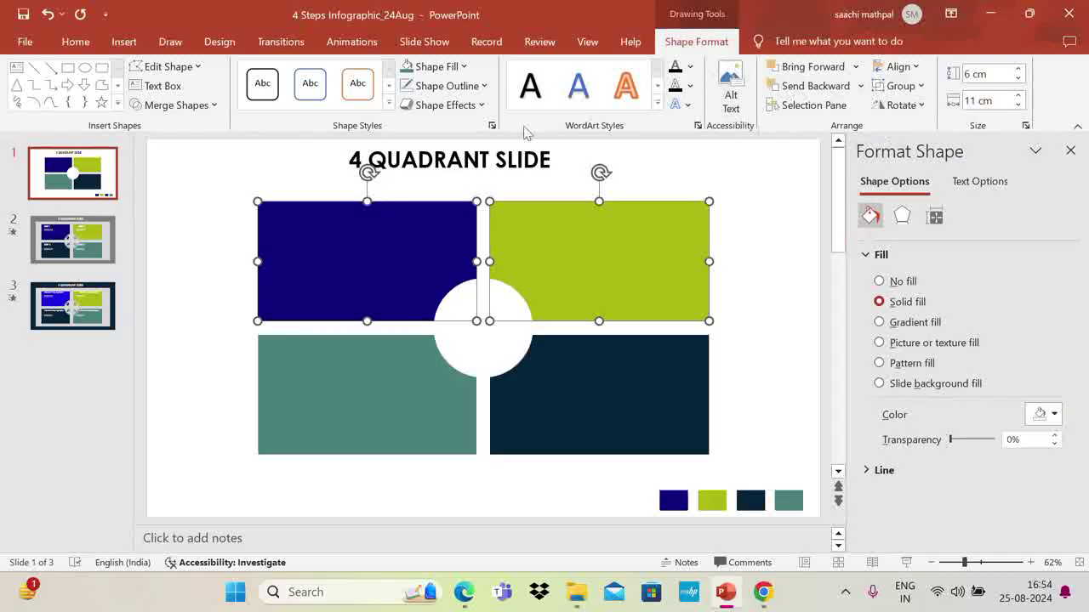
Apply an Inner shadow preset to the top two rectangles.
left_click(441, 105)
mouse_move(457, 167)
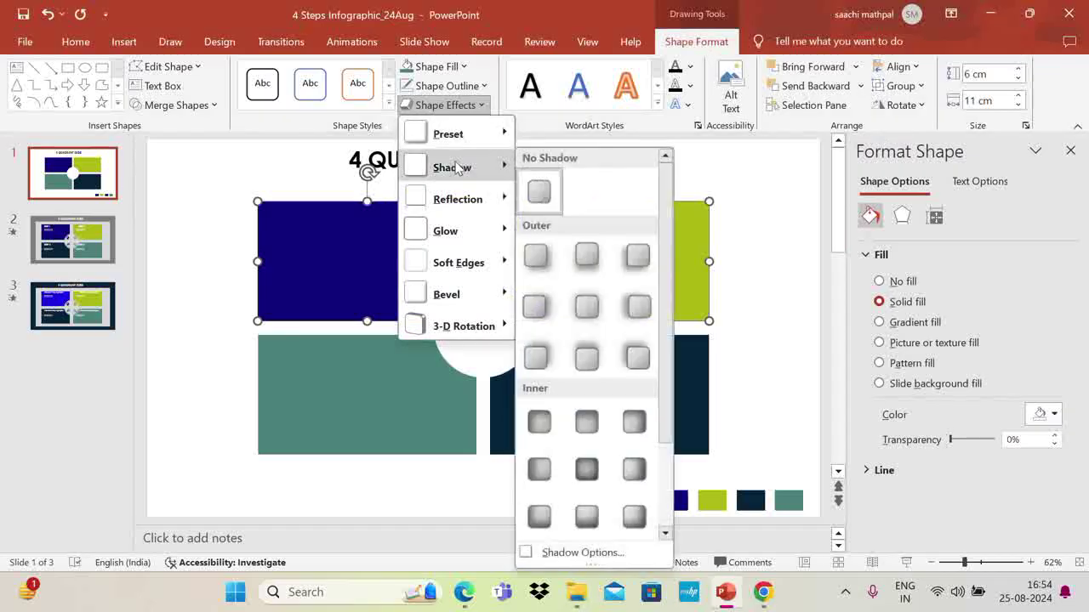
left_click(587, 527)
Give the teal and dark navy bottom rectangles the same inner shadow.
left_click(405, 370)
left_click(641, 406, "shift")
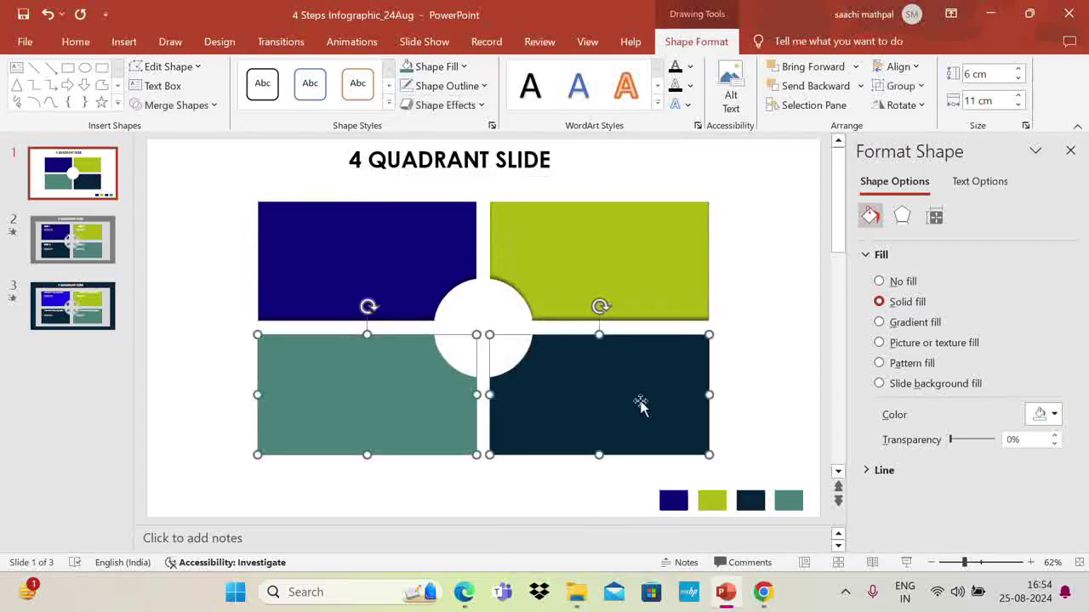
left_click(479, 104)
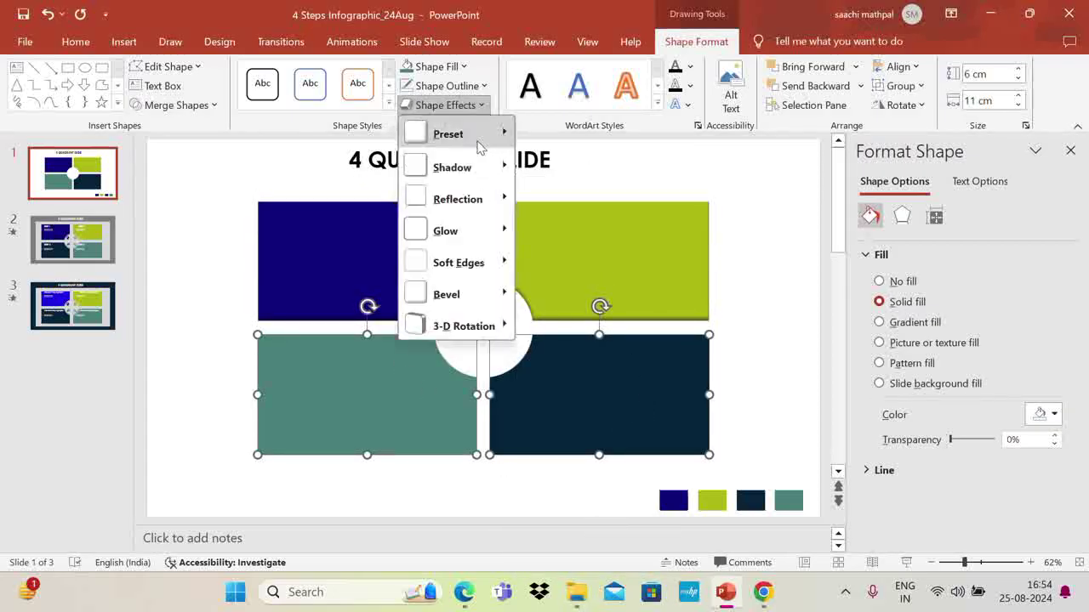
mouse_move(472, 170)
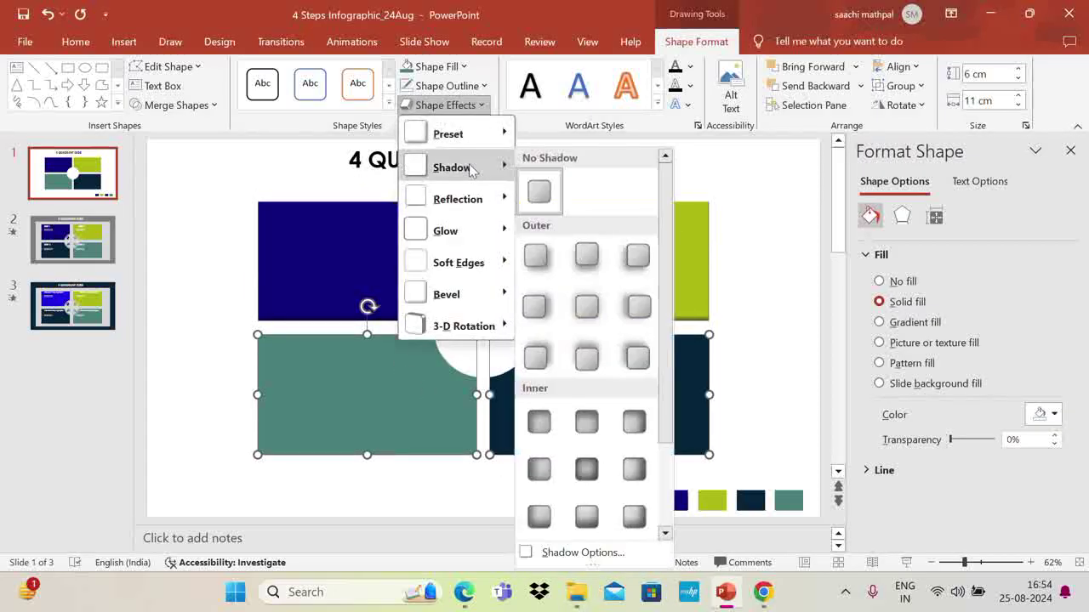
left_click(584, 432)
left_click(764, 377)
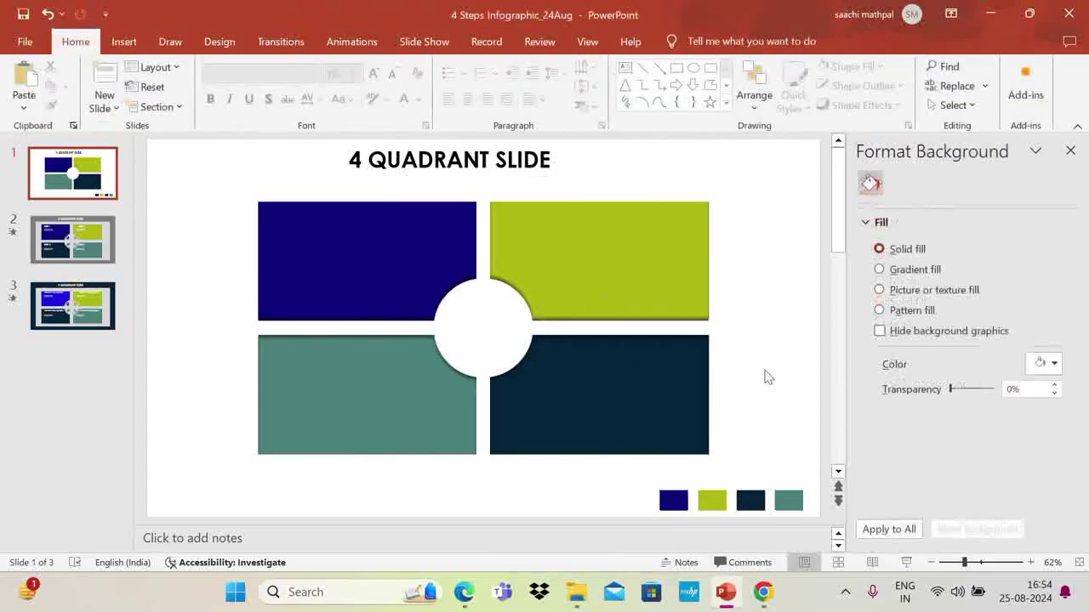
Draw an oval over the centre of the quadrants.
left_click(121, 42)
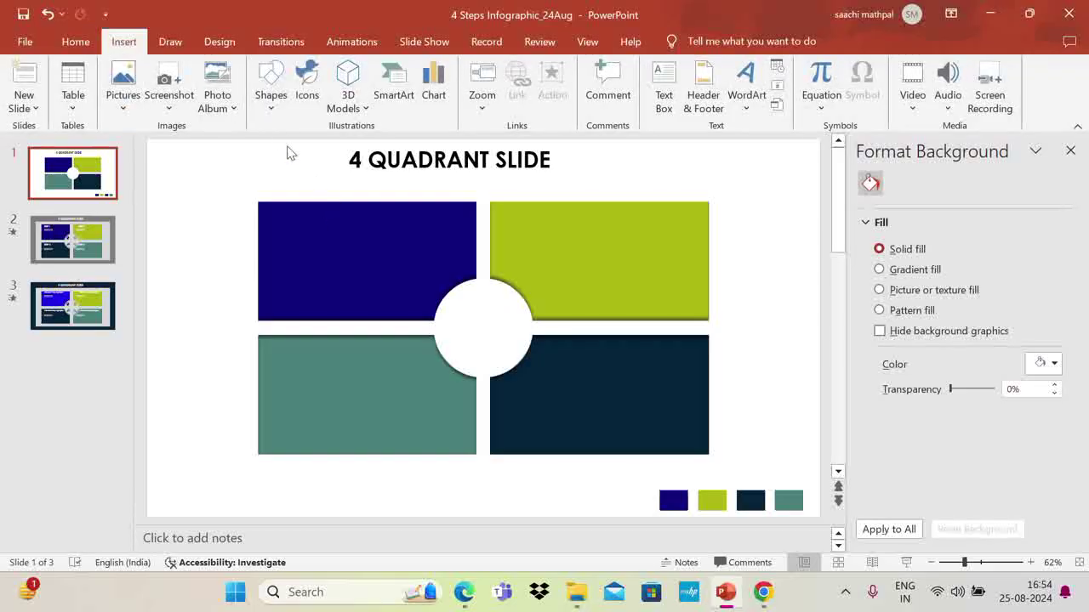
left_click(271, 109)
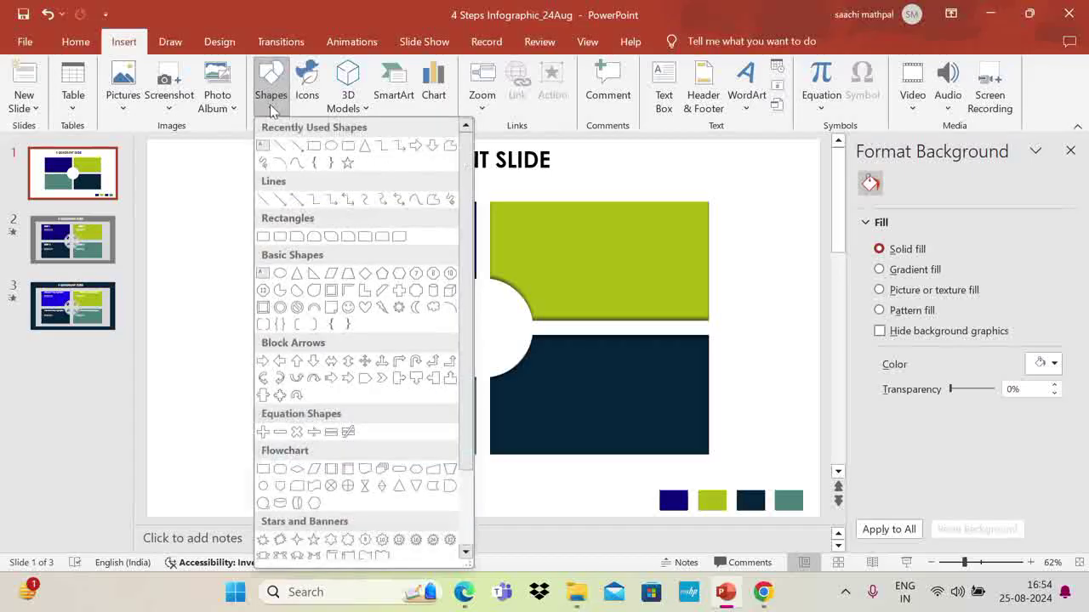
left_click(328, 147)
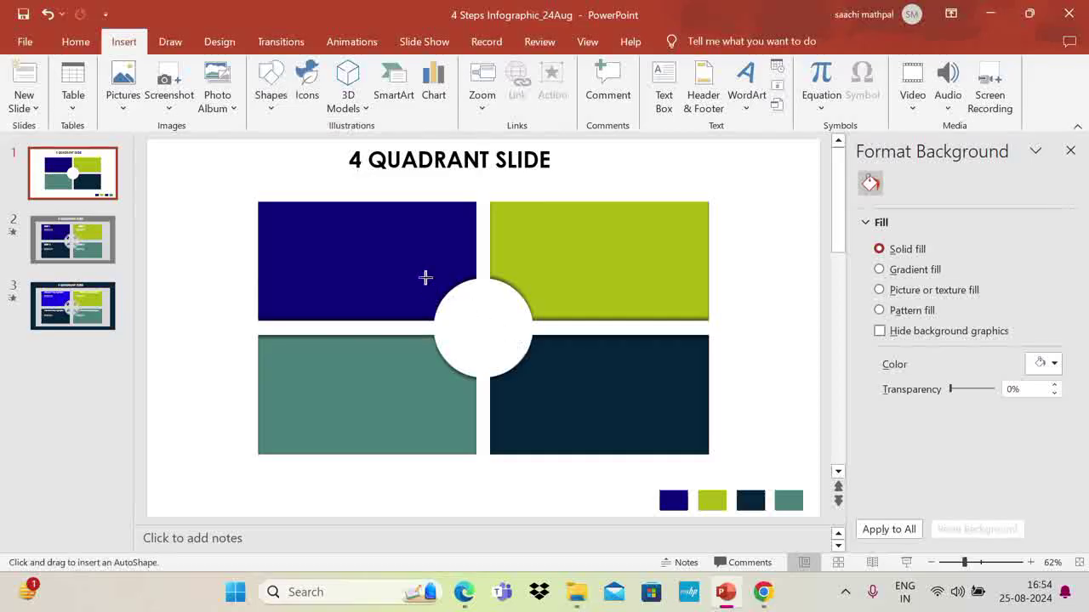
left_click_drag(418, 267, 550, 357)
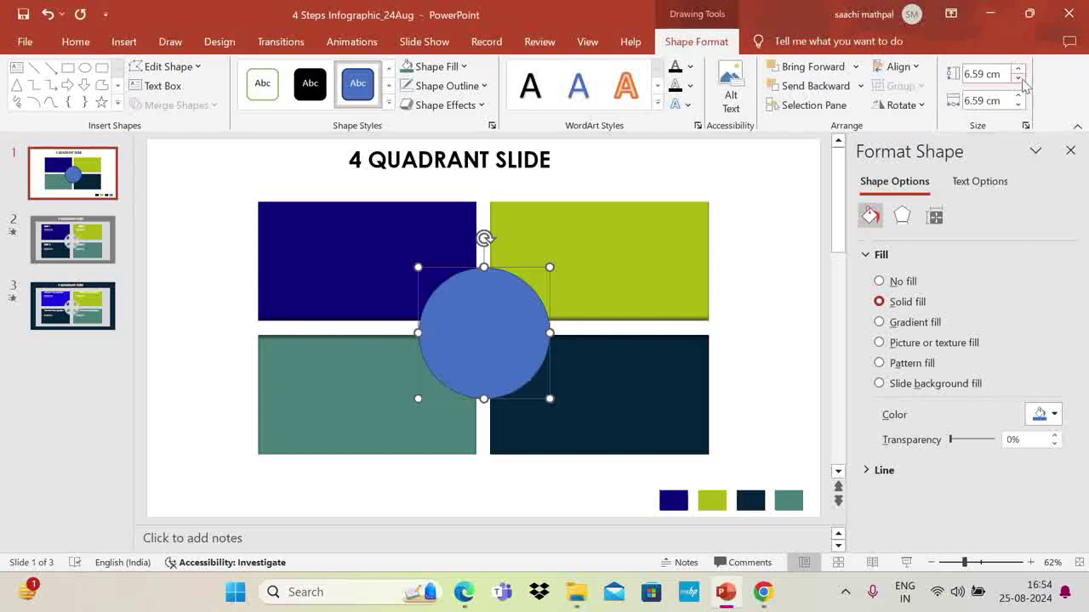
Size the circle to 6.3 × 6.3 cm and remove its outline.
left_click(1018, 79)
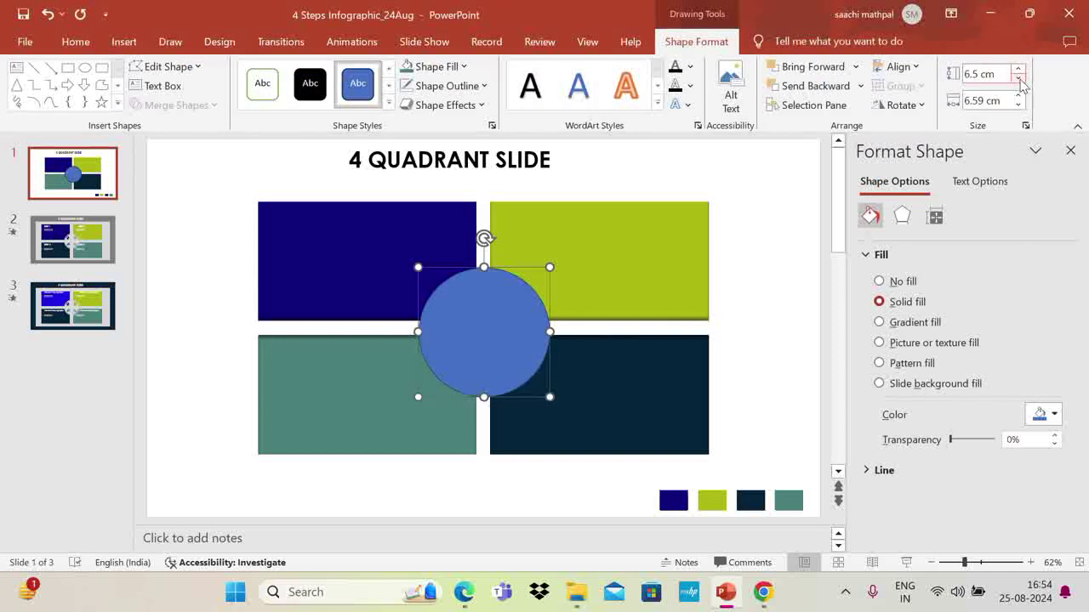
left_click(1018, 105)
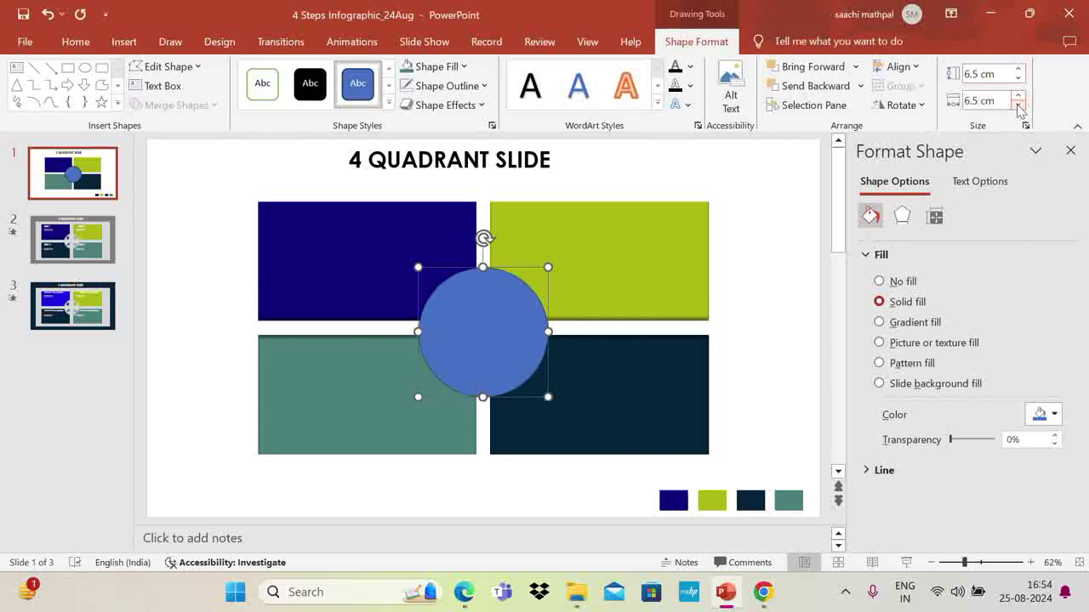
left_click(1018, 79)
left_click(1018, 79)
left_click(1018, 106)
left_click(1018, 105)
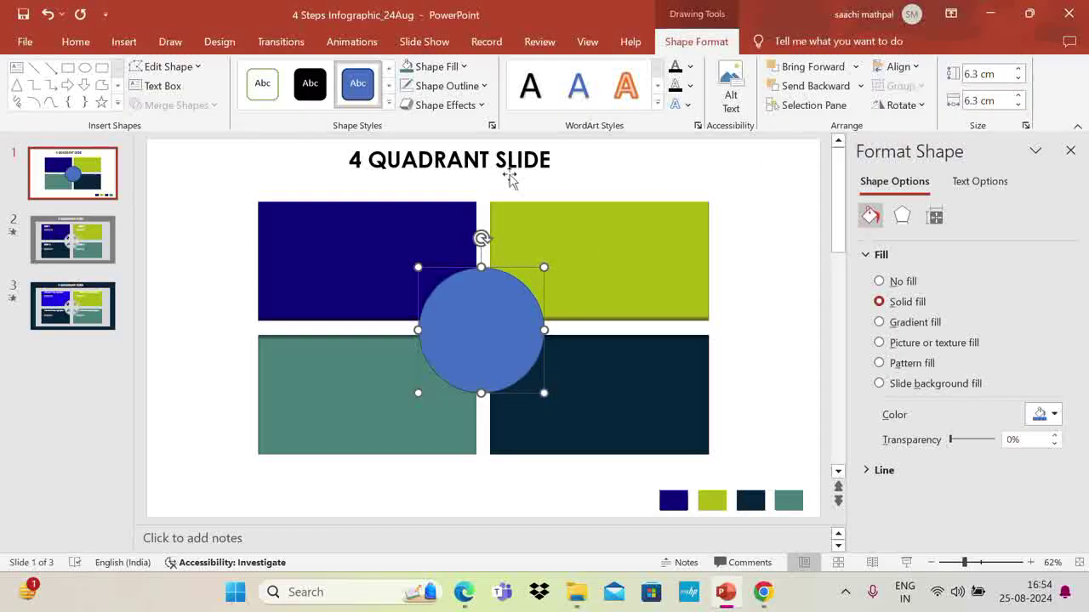
left_click(446, 85)
left_click(464, 349)
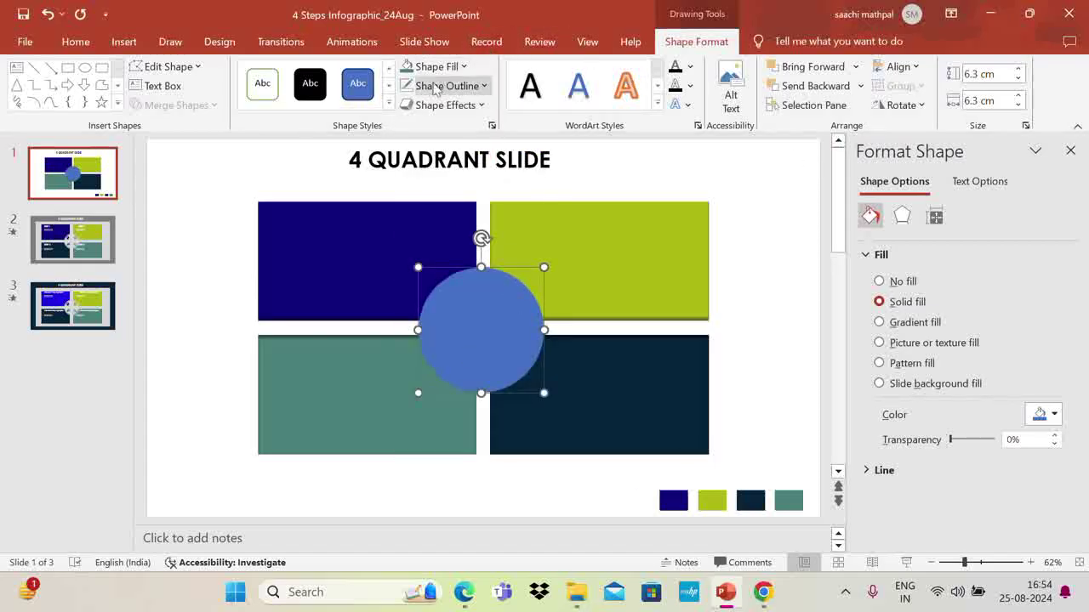
Set the circle to No Fill and align it to the slide's middle and centre.
left_click(434, 68)
left_click(441, 329)
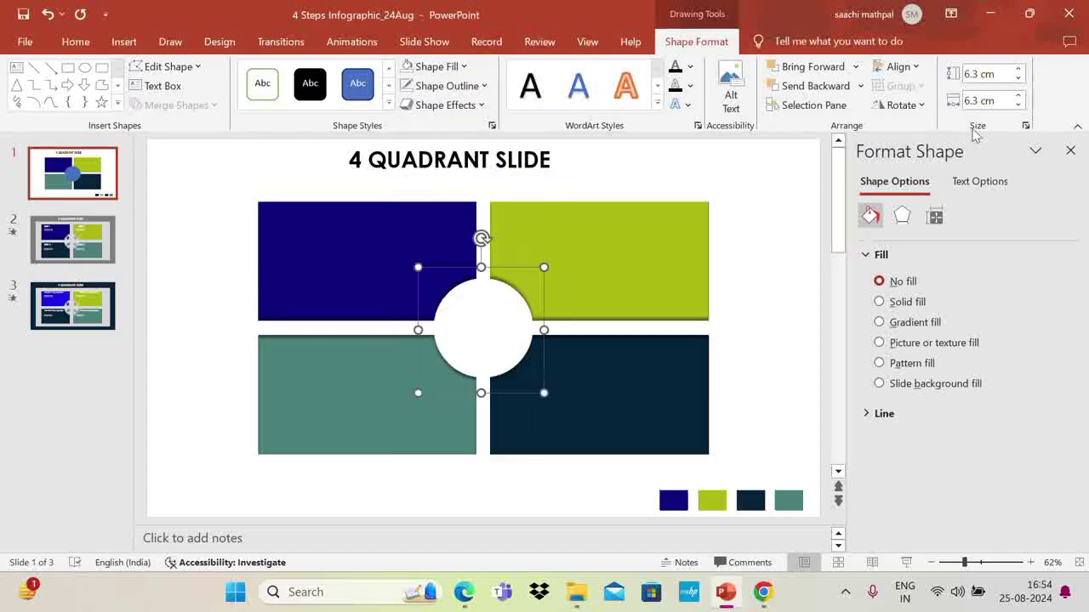
left_click(917, 68)
left_click(932, 174)
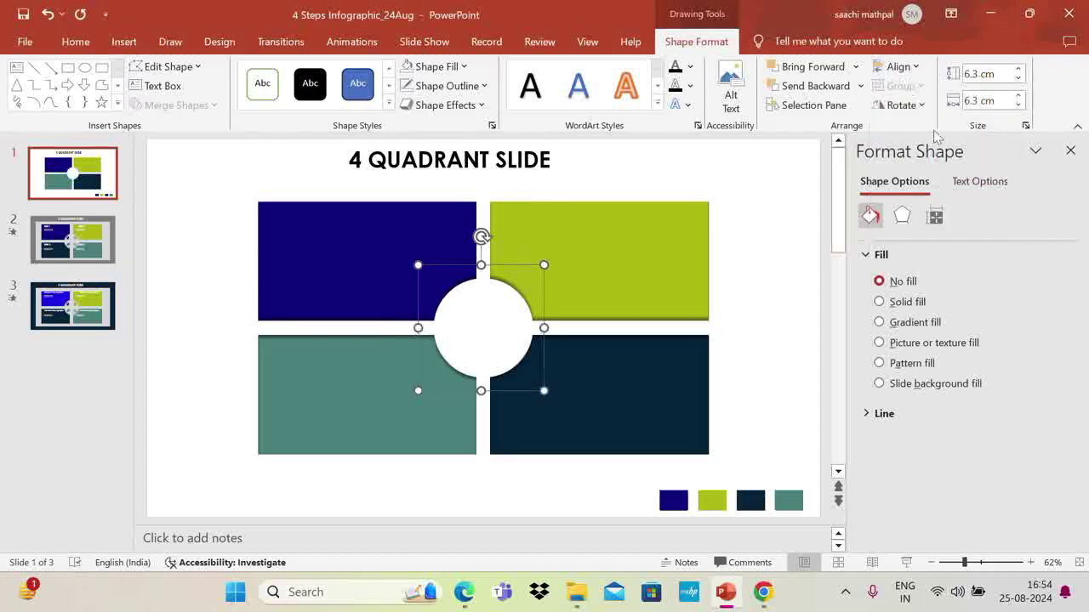
left_click(900, 66)
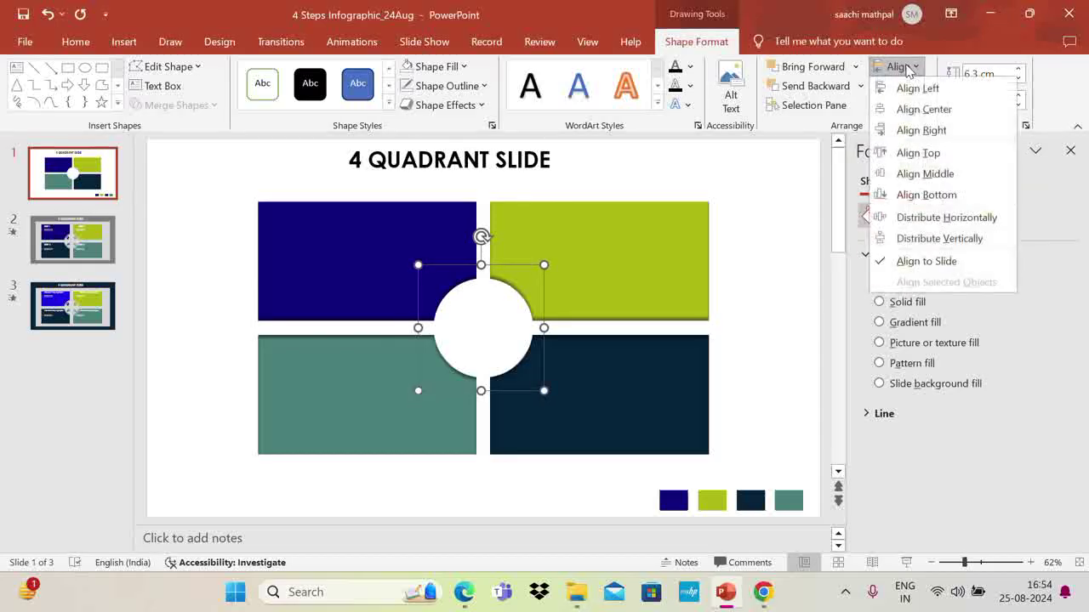
left_click(931, 108)
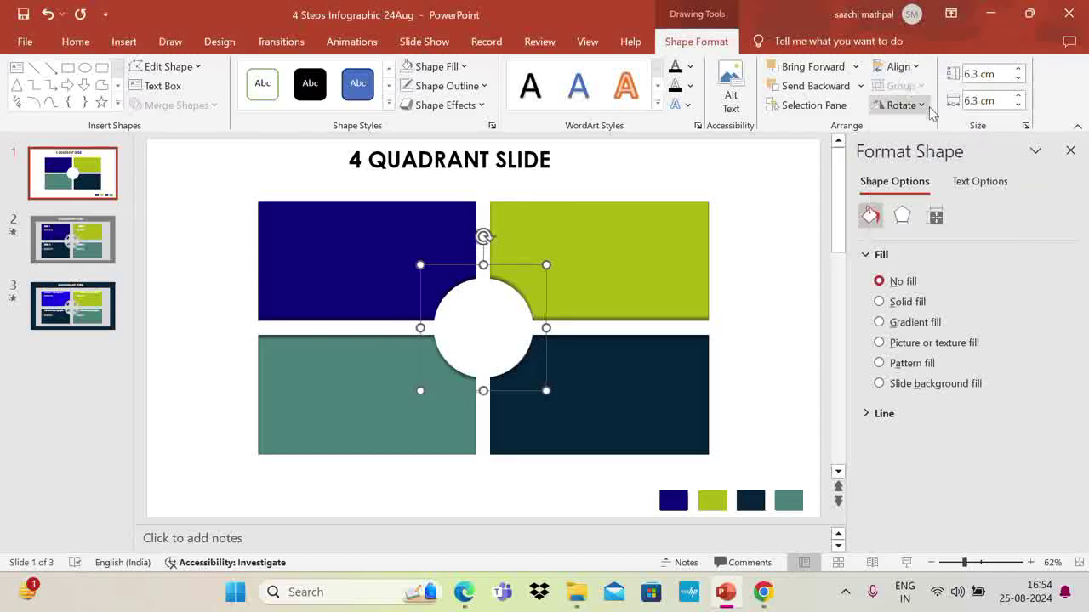
Give the circle a white outline with 1½ pt weight.
left_click(470, 89)
left_click(407, 157)
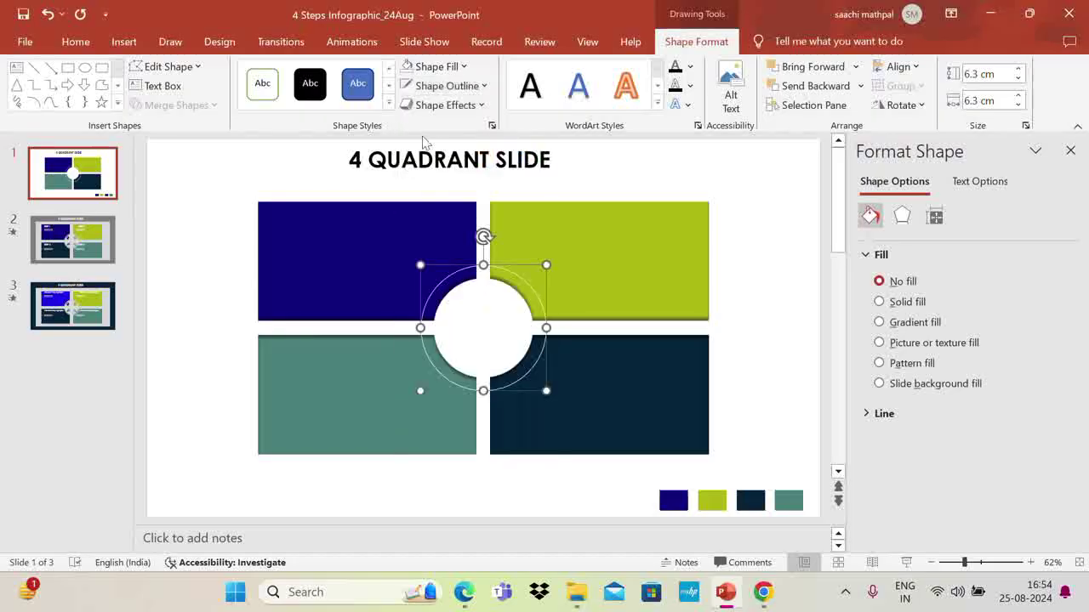
left_click(425, 86)
mouse_move(462, 414)
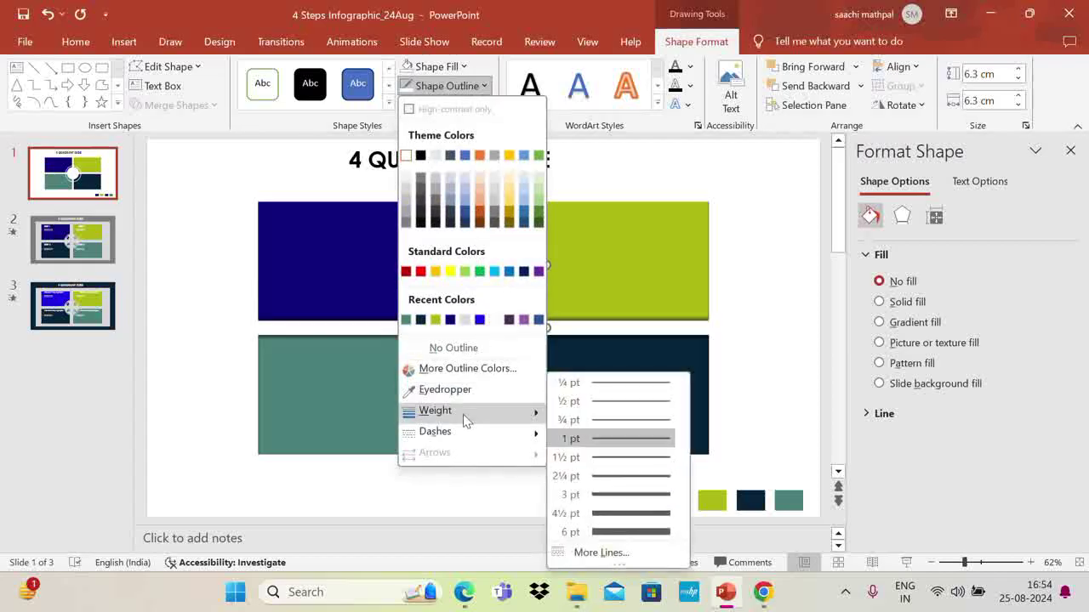
left_click(625, 457)
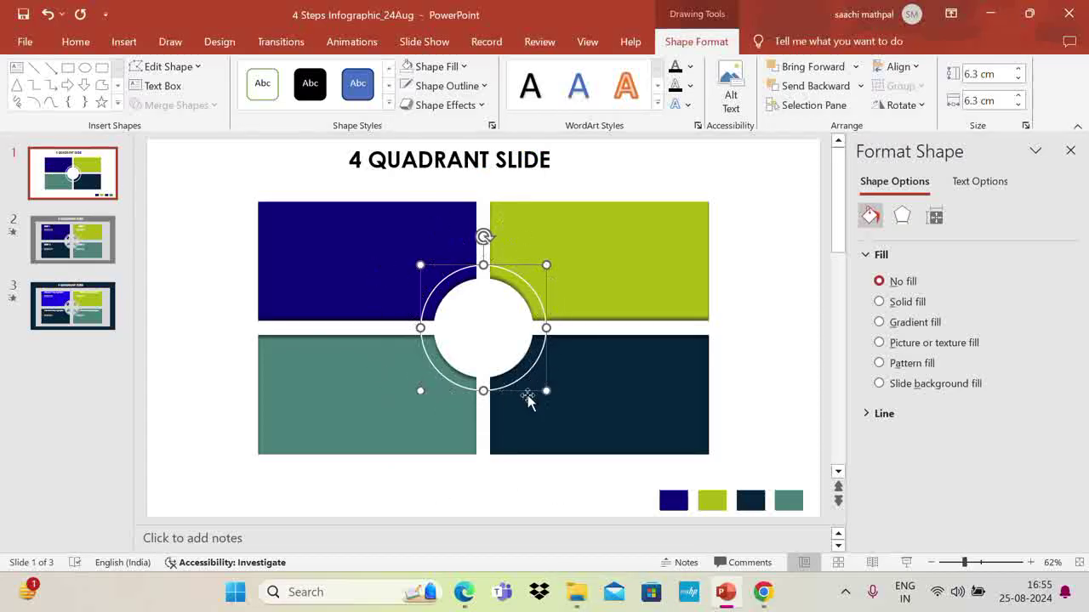
left_click(784, 305)
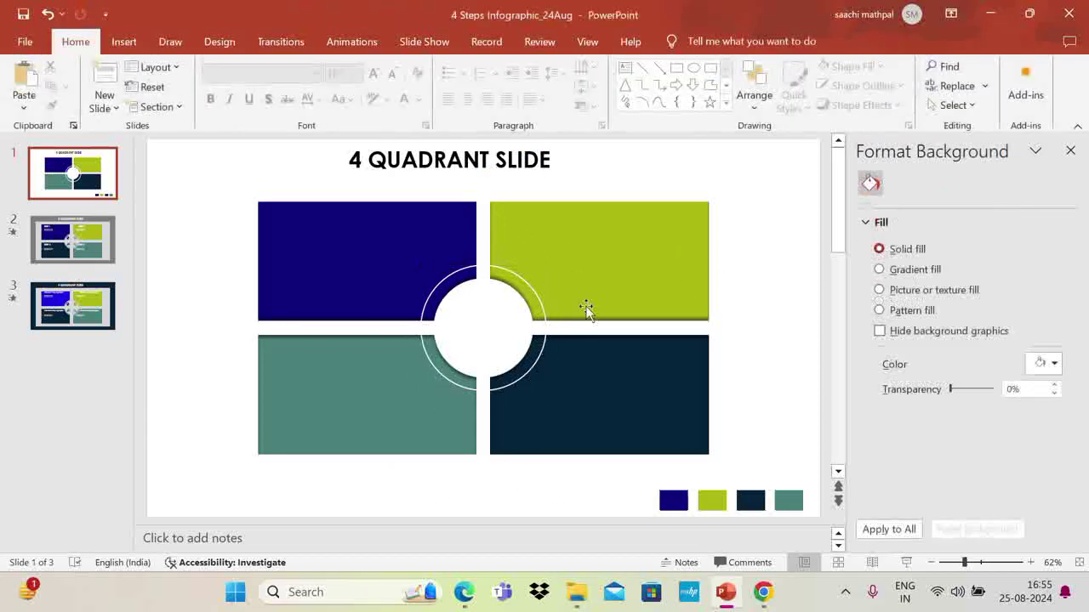
Insert the target, crosshair, gear and lightbulb icons from the Analytics icon category.
left_click(126, 43)
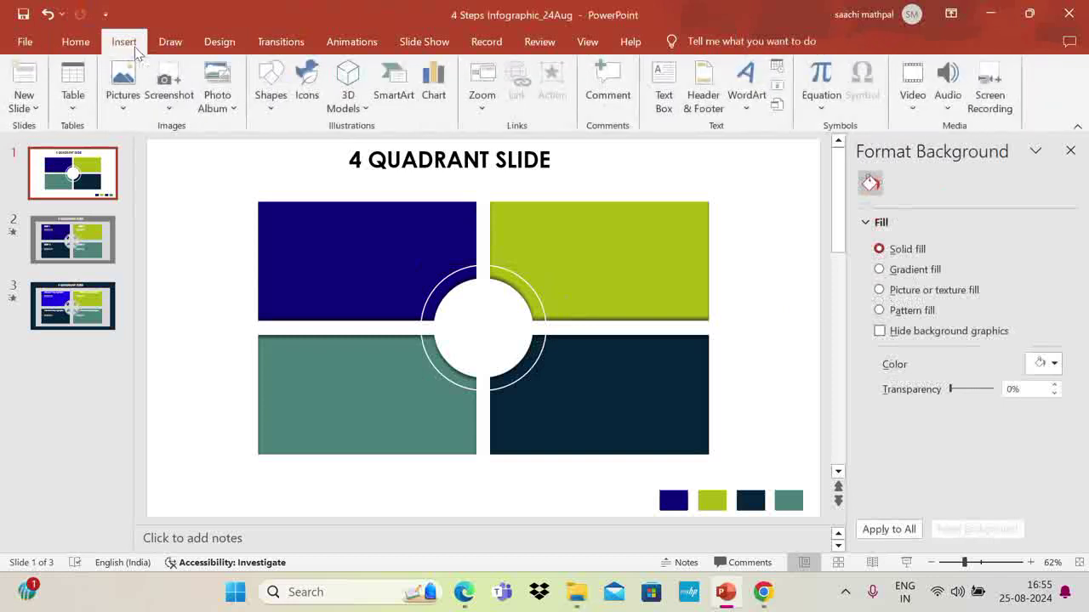
left_click(296, 95)
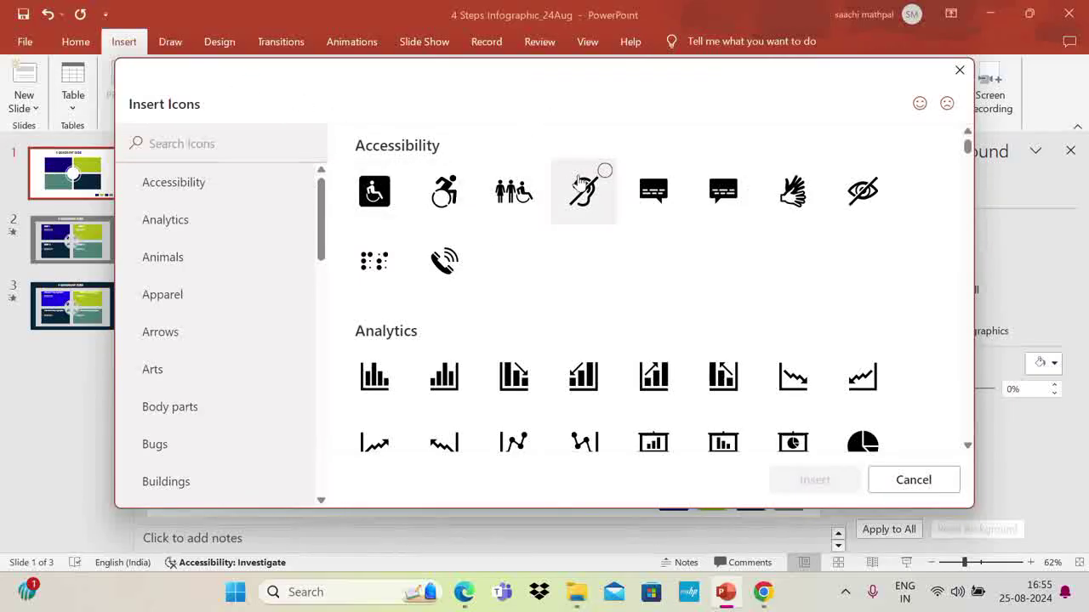
scroll(609, 387, "down", 2)
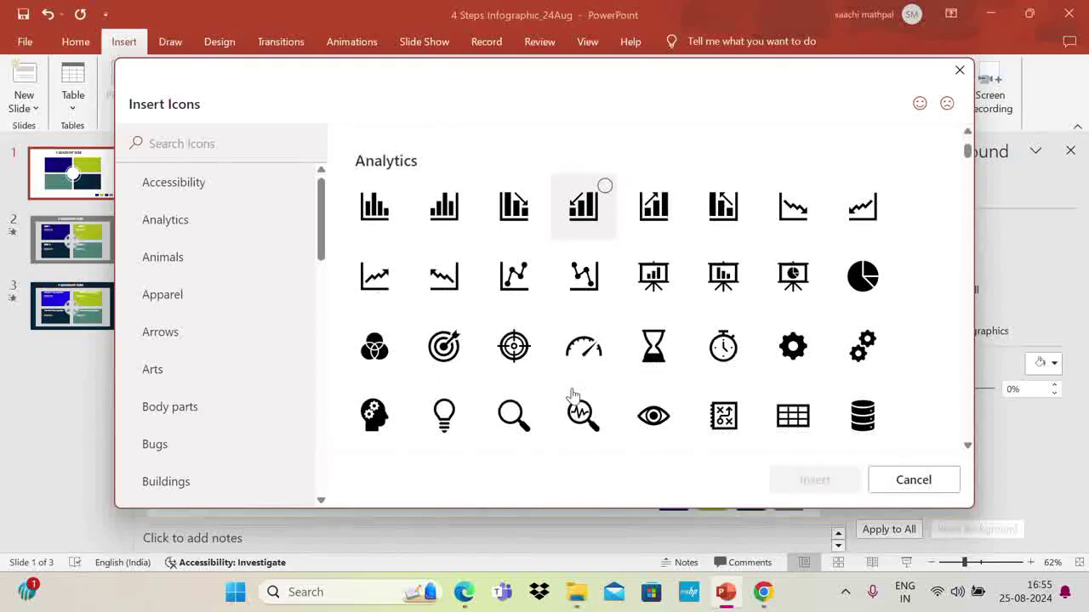
left_click(448, 357)
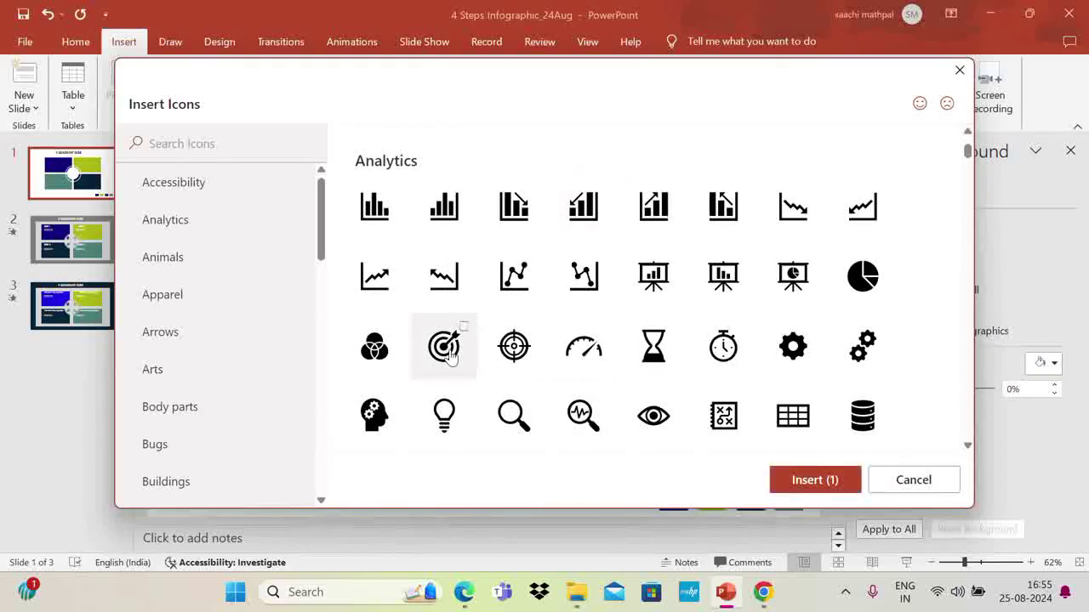
left_click(512, 355)
left_click(792, 351)
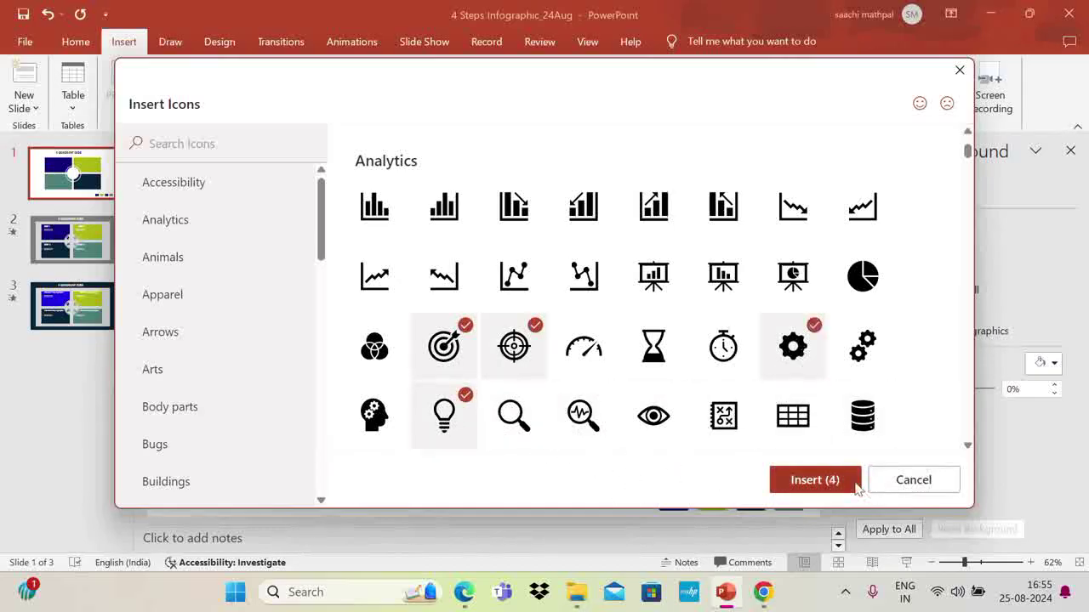
left_click(816, 485)
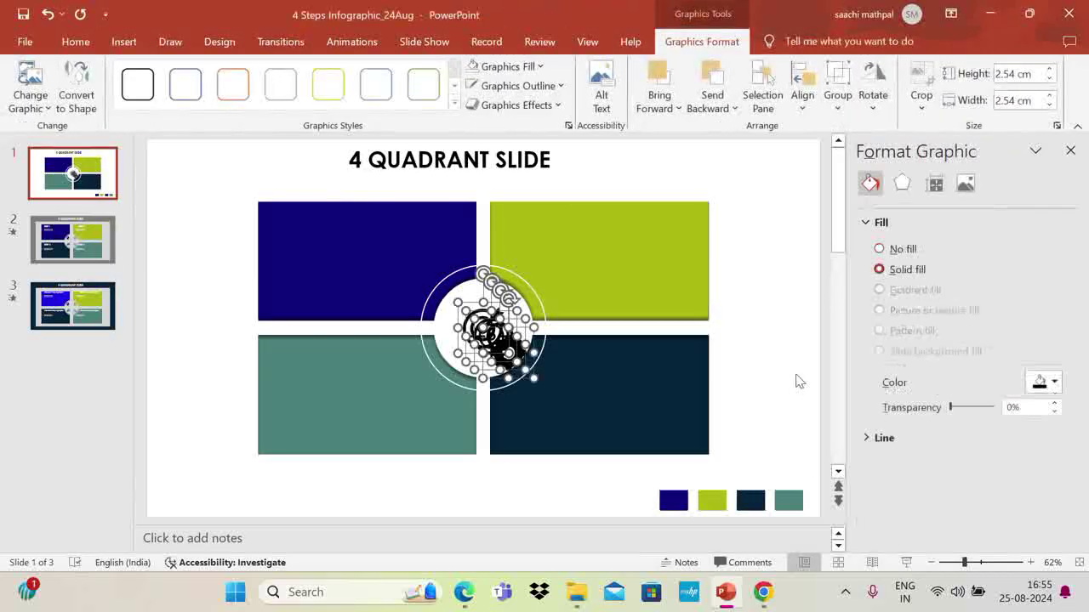
Move the target icon to the upper-left quarter and the gear up, shrinking the gear to 1.43 cm.
left_click(797, 381)
left_click(485, 328)
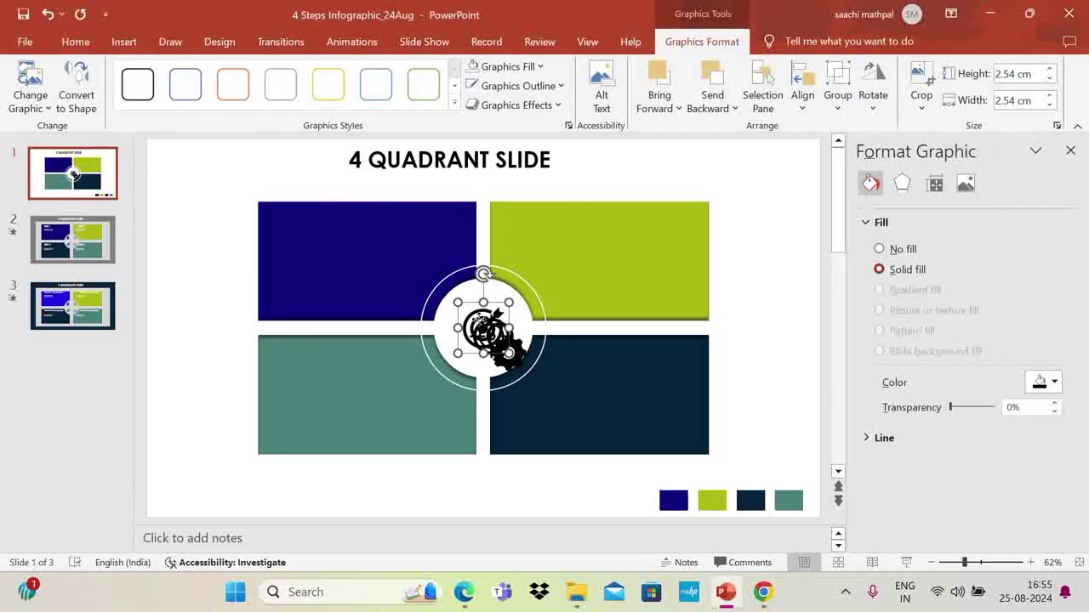
left_click_drag(476, 310, 458, 297)
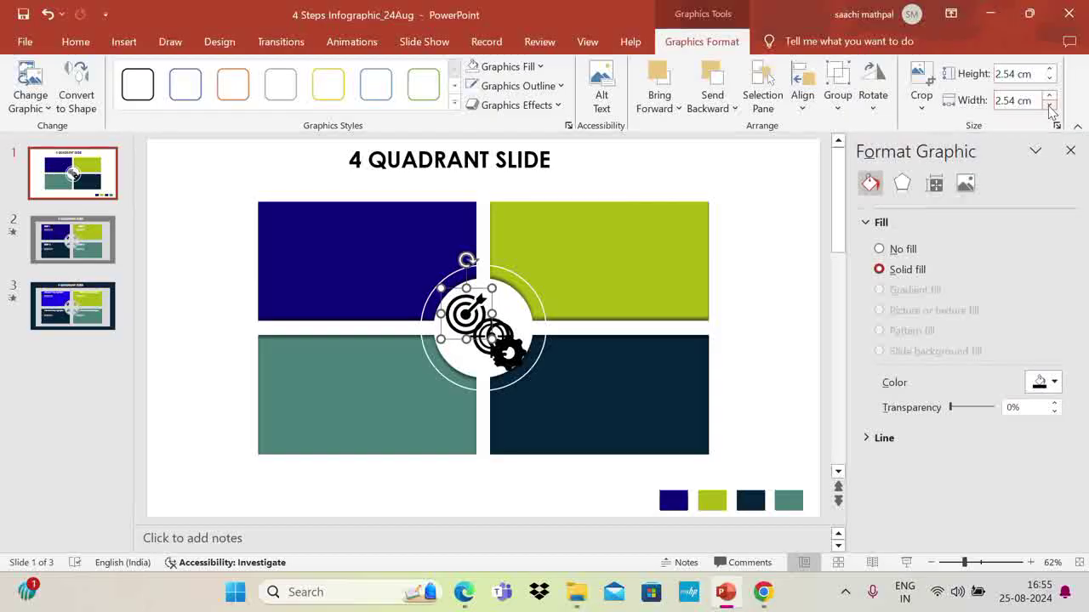
left_click_drag(486, 334, 463, 303)
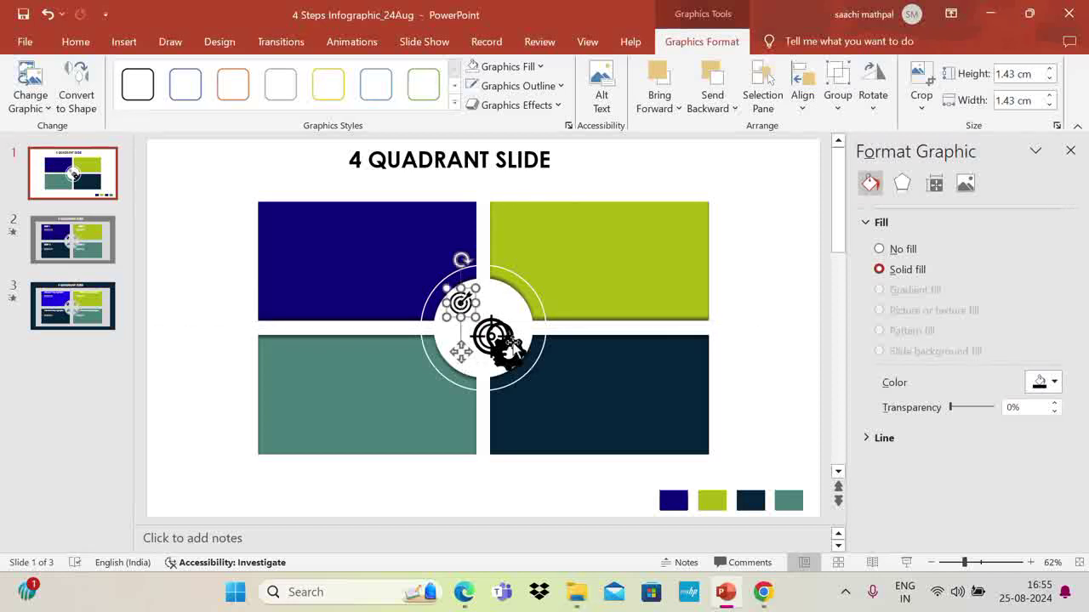
left_click_drag(503, 345, 507, 304)
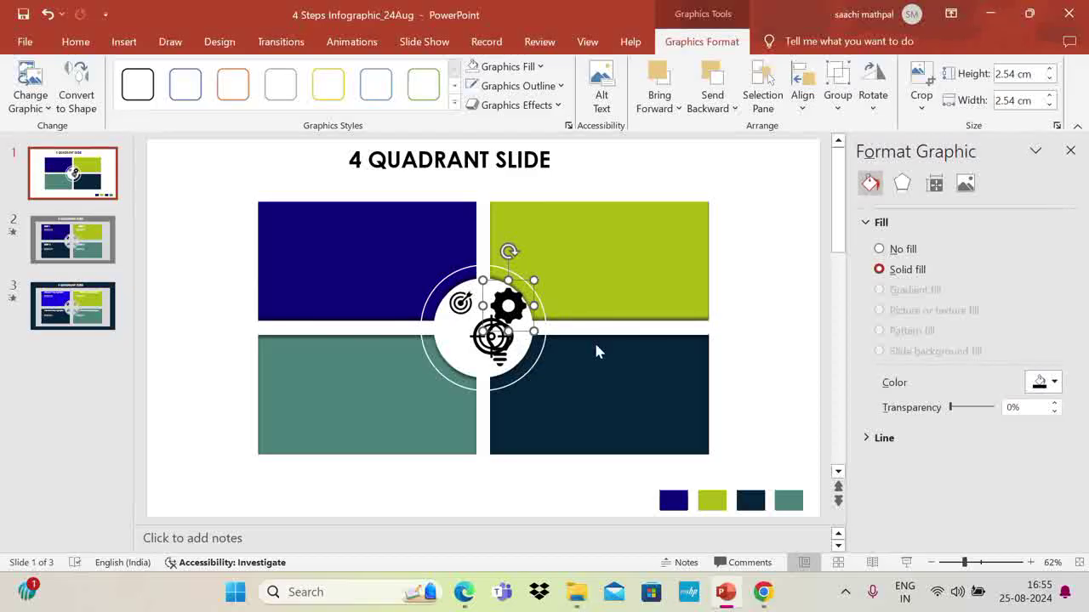
key("shift+Down")
key("shift+Down")
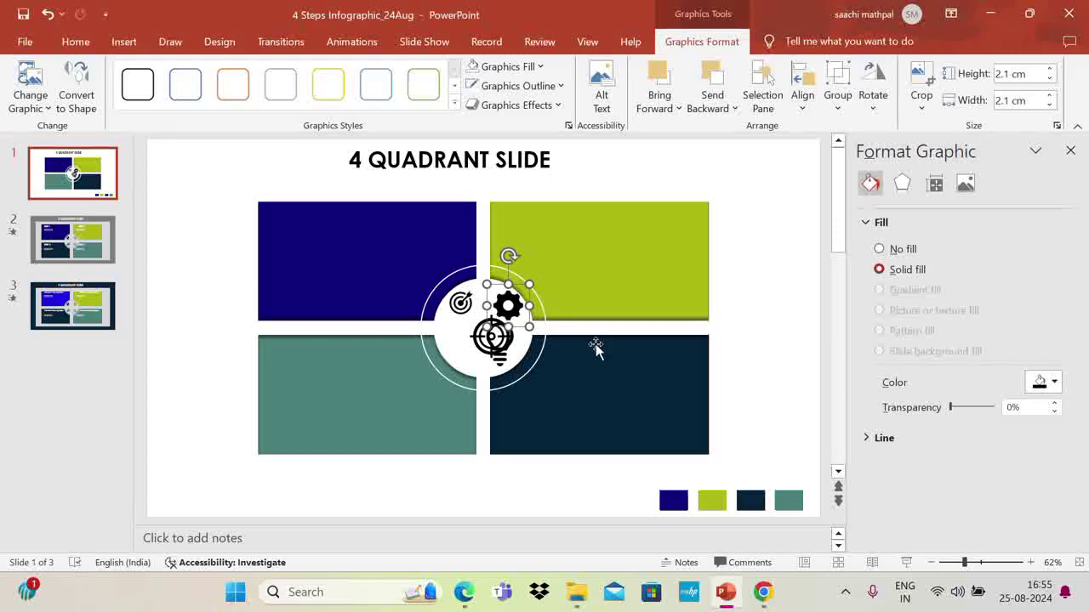
key("shift+Down")
key("shift+Down")
key("shift+Down")
key("shift+Down")
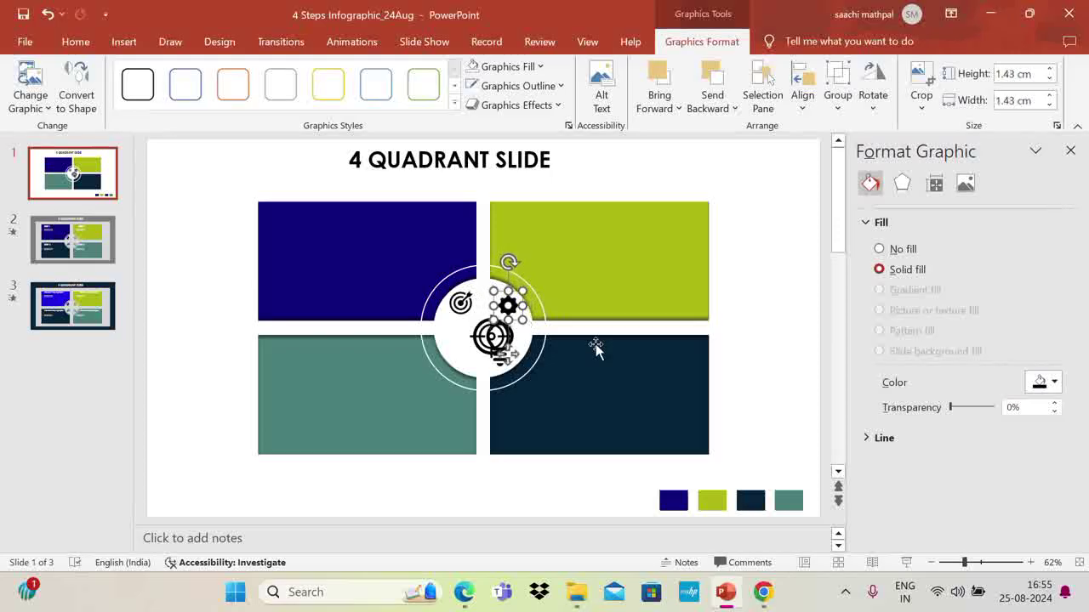
Shrink the lightbulb and crosshair to 1.43 cm, placing them in the lower-left and lower-right quarters.
left_click(477, 342)
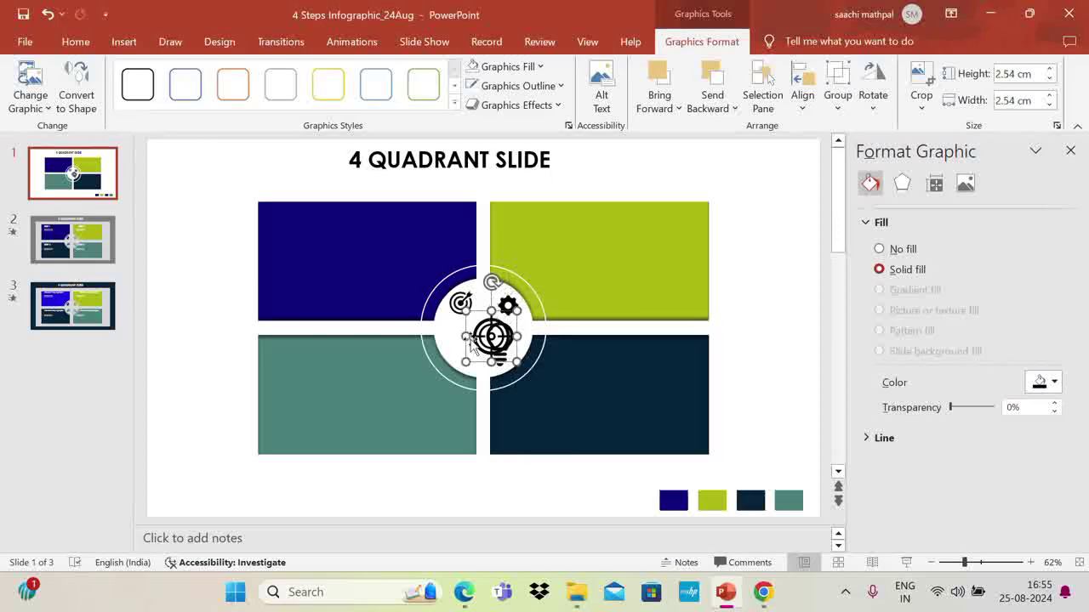
left_click_drag(471, 337, 444, 344)
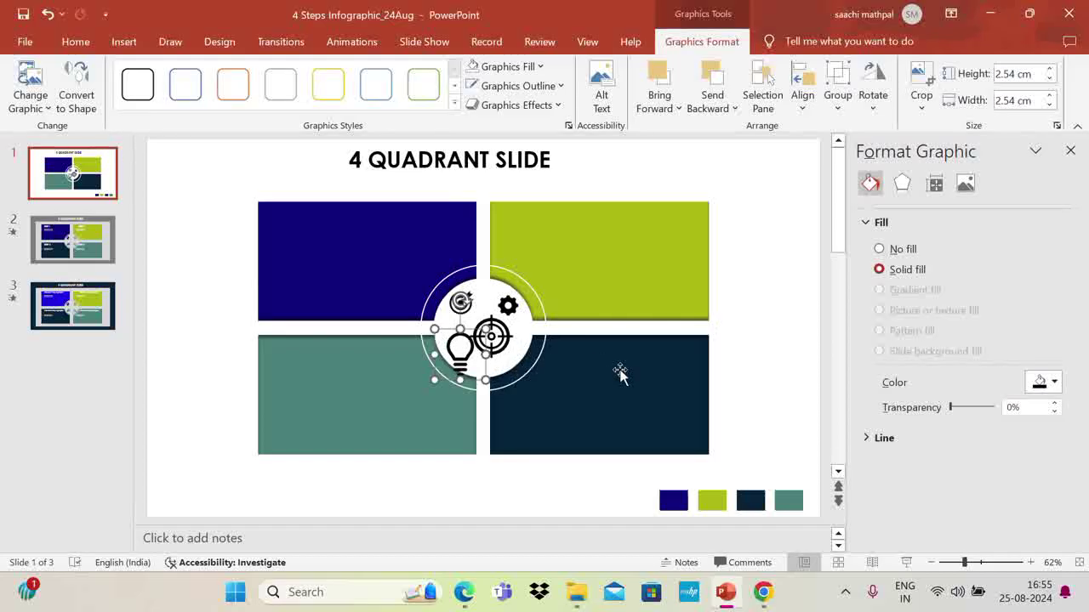
key("shift+Down")
key("shift+Down")
key("shift+Down")
key("shift+Down")
key("shift+Down")
key("shift+Down")
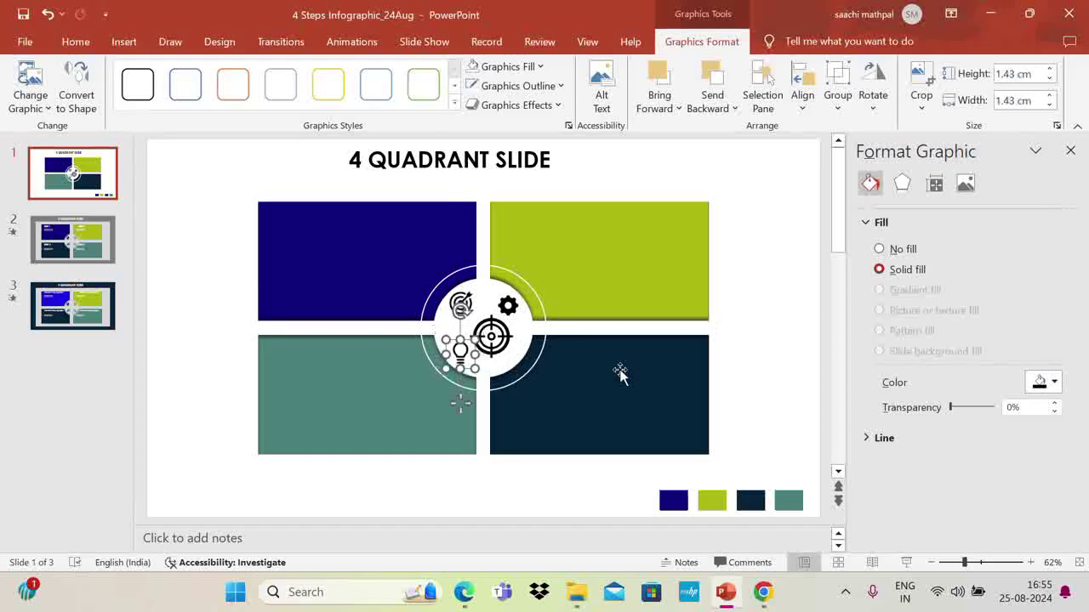
left_click(566, 358)
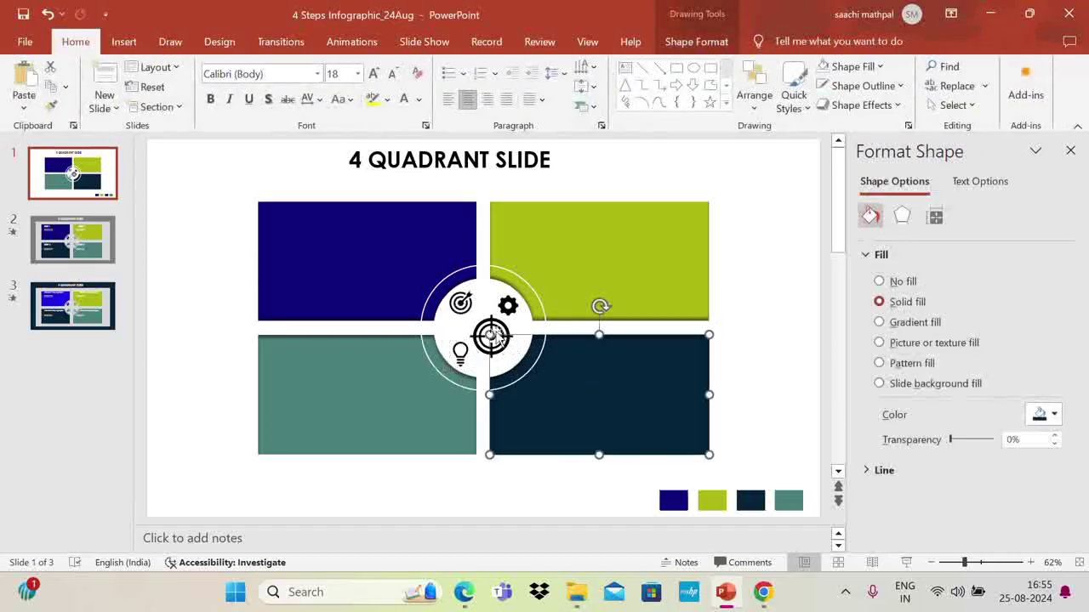
left_click(492, 336)
key("shift+Down")
key("shift+Down")
key("shift+Down")
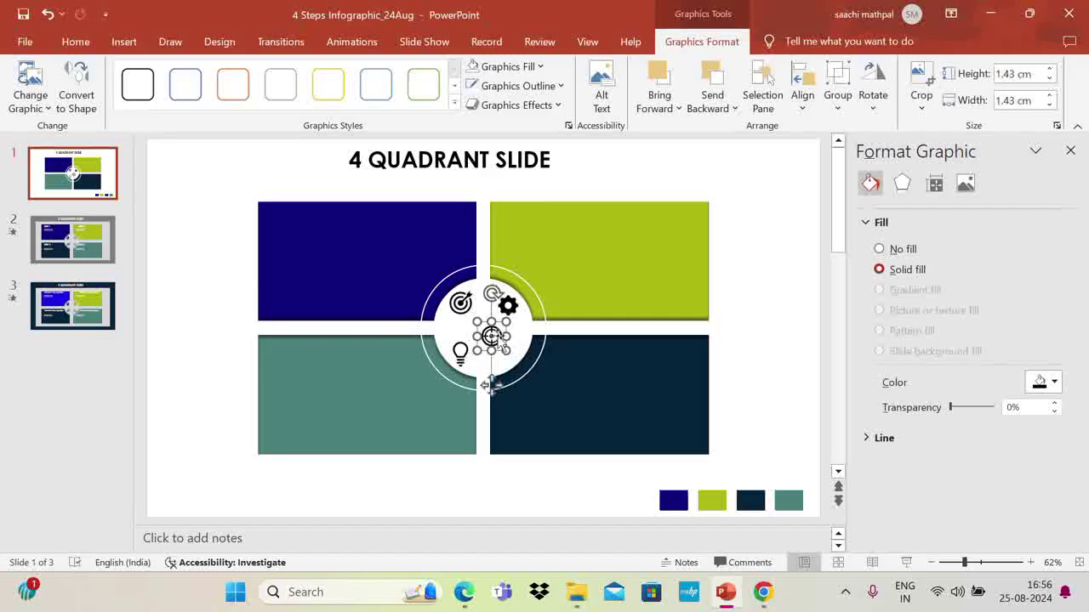
left_click_drag(491, 385, 504, 407)
left_click_drag(503, 358, 504, 354)
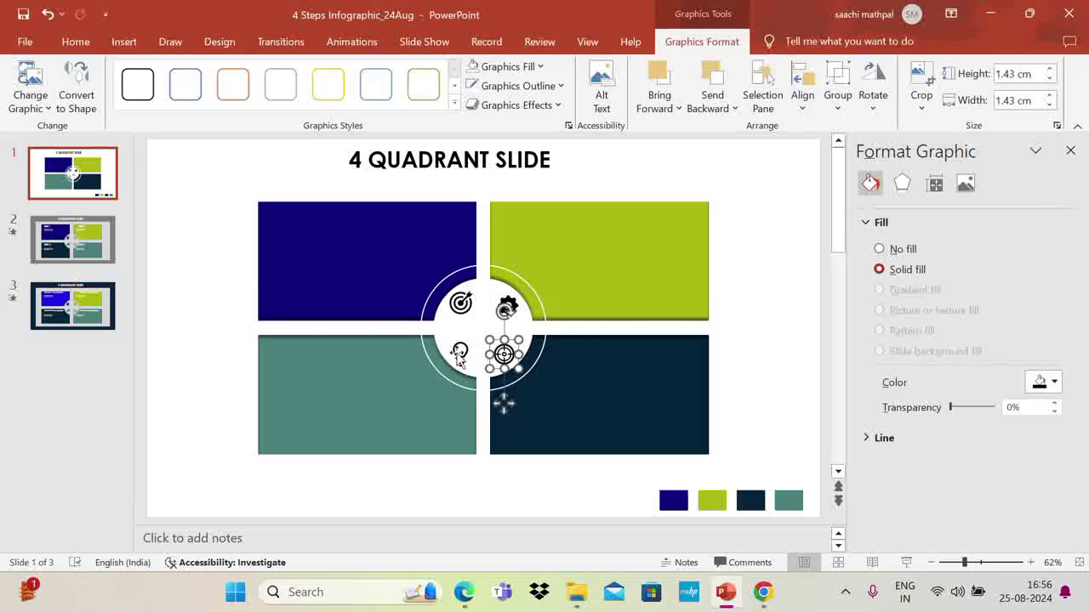
Nudge the lightbulb left and the target down to align the four icons.
key("Tab")
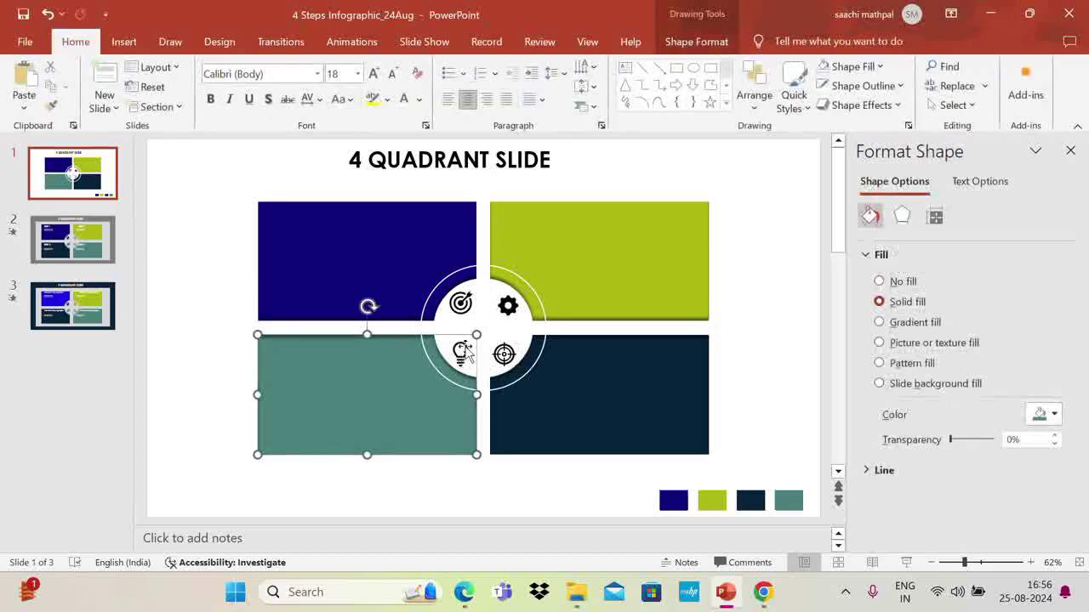
key("Tab")
key("Tab")
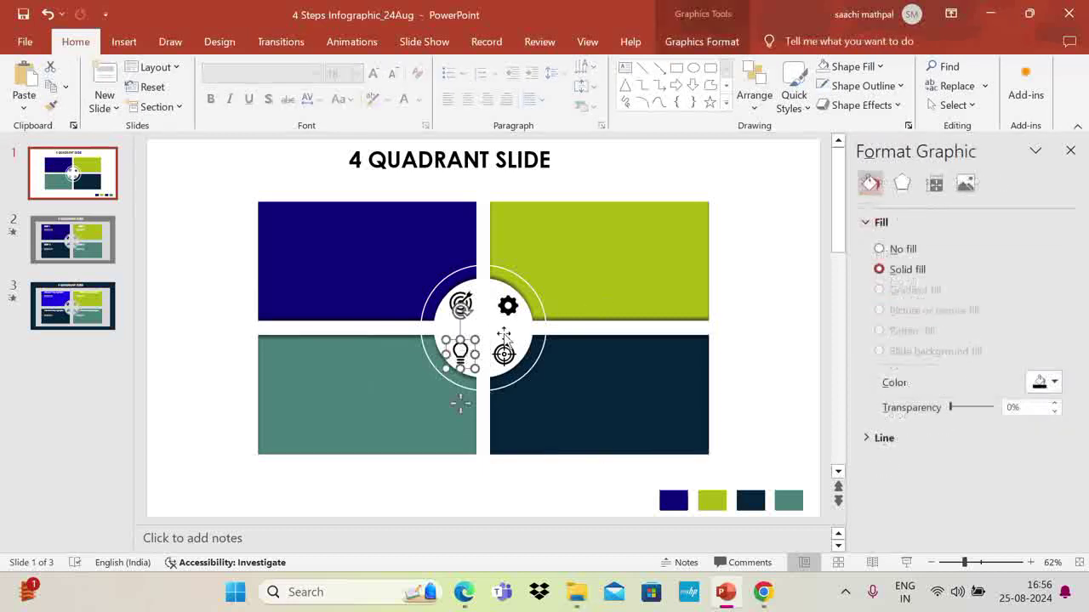
key("Left")
key("Left")
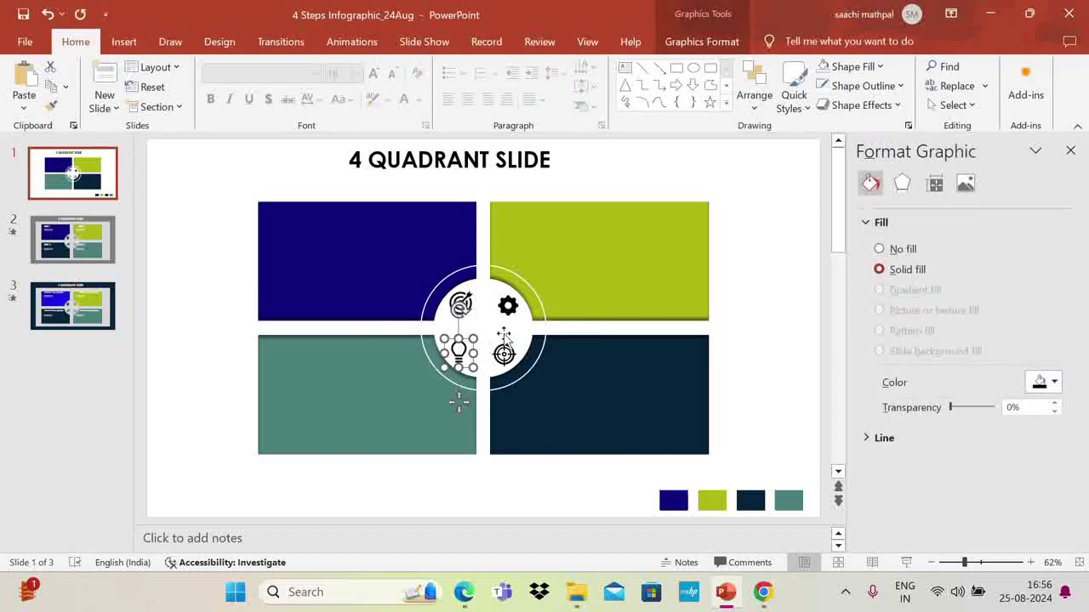
left_click(500, 304)
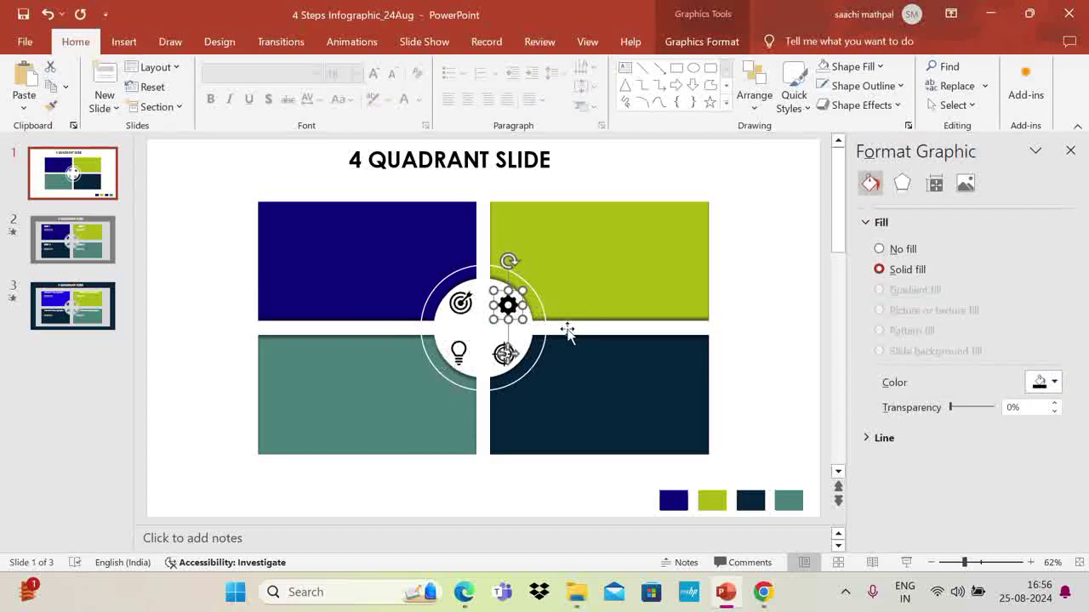
key("Tab")
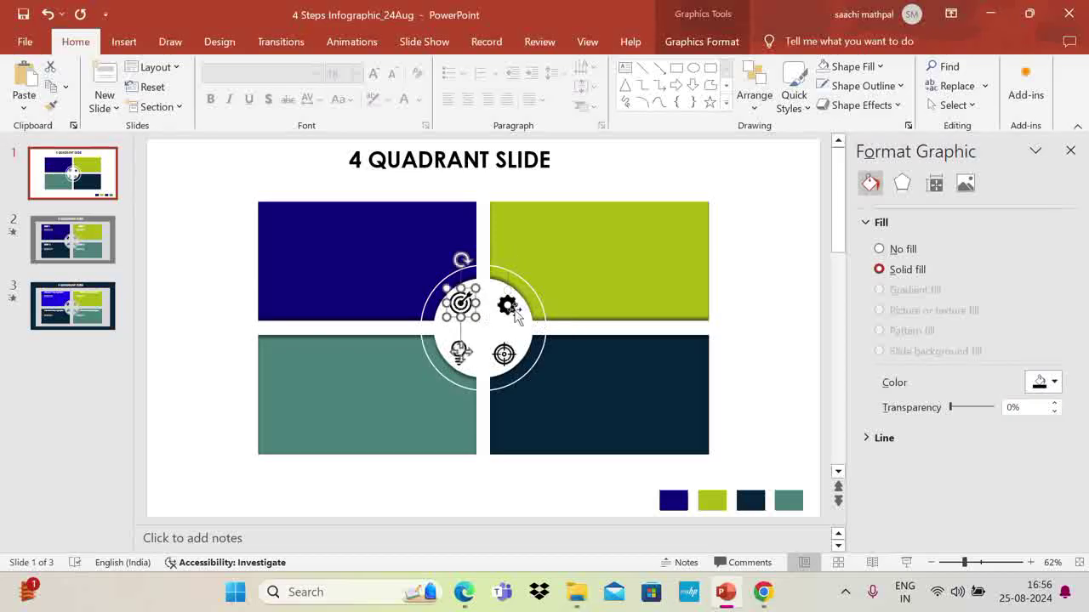
key("Down")
key("Down")
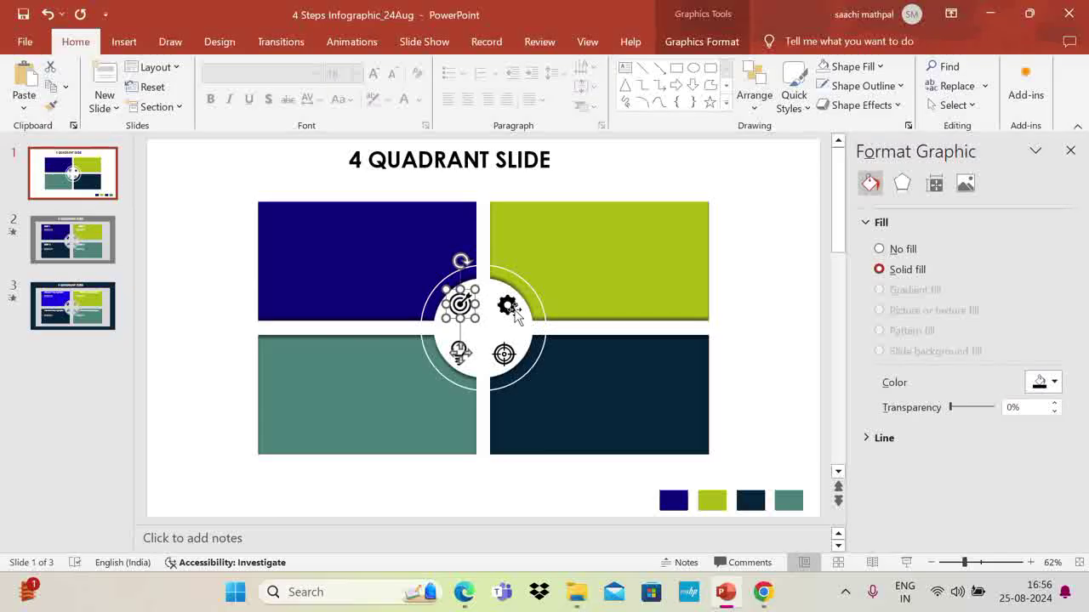
left_click(792, 307)
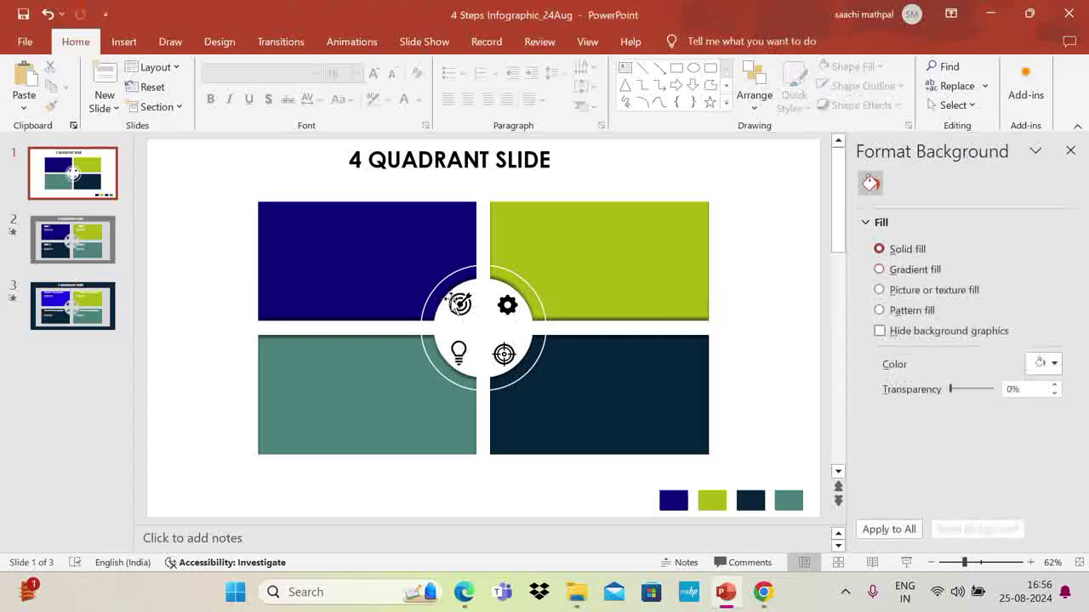
Recolour the dartboard icon navy and the gear icon with the green rectangle's colour.
left_click(459, 305)
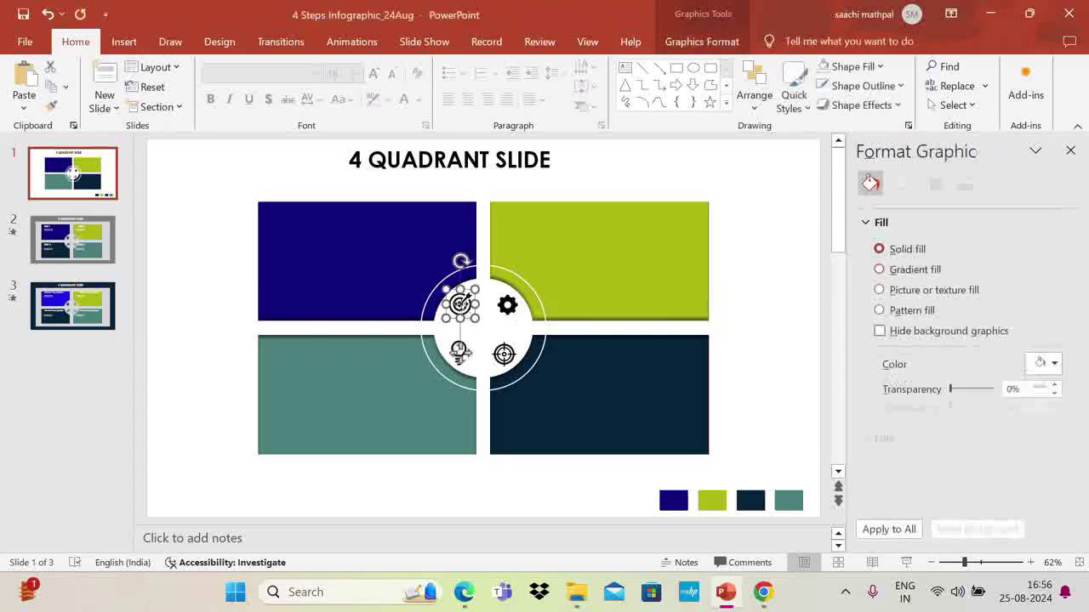
left_click(879, 68)
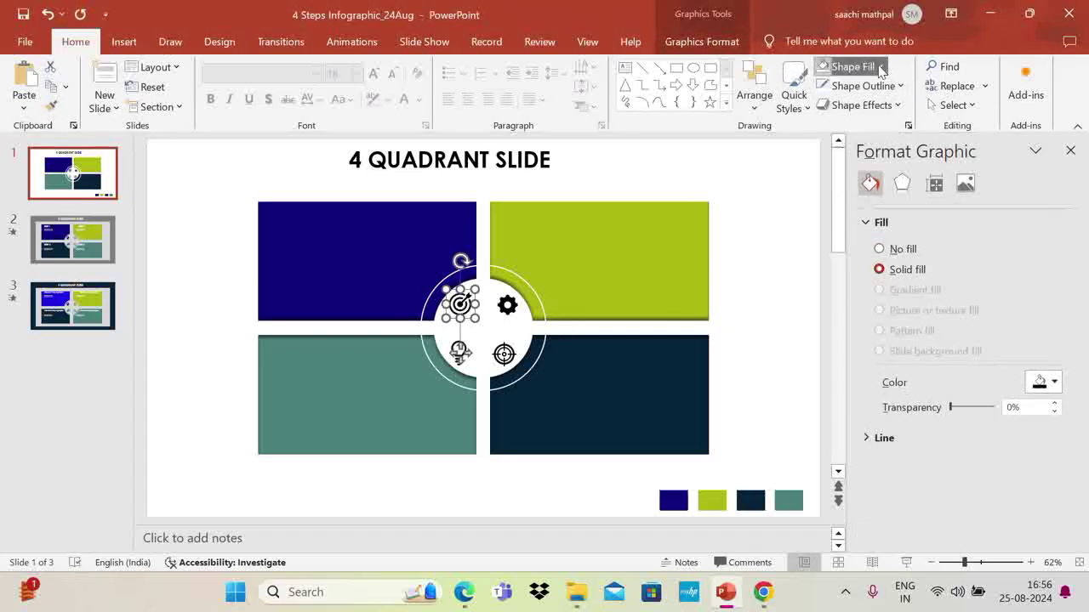
left_click(861, 371)
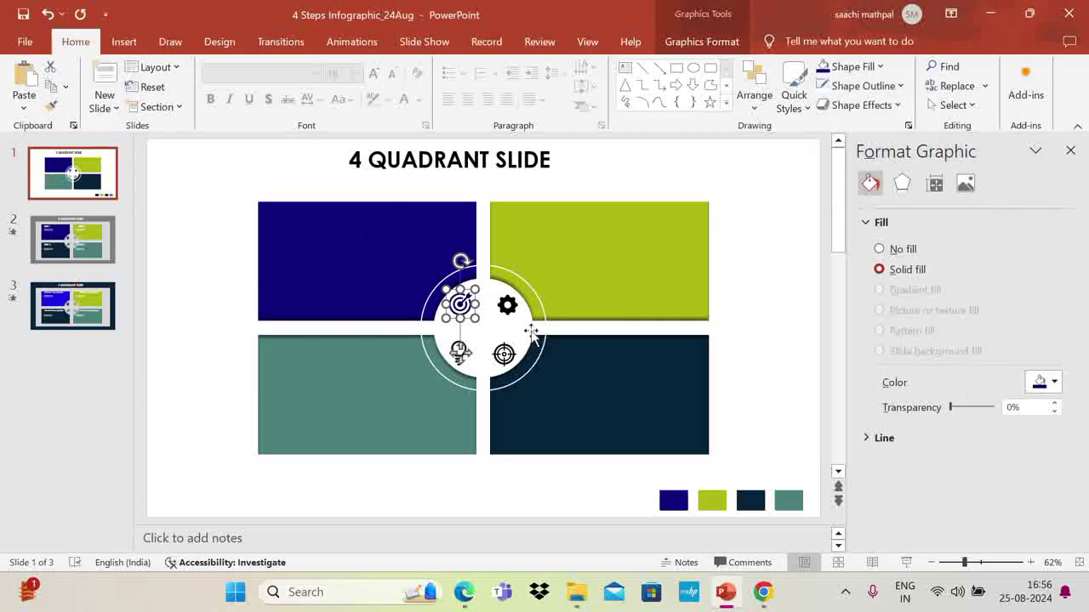
left_click(506, 308)
left_click(507, 304)
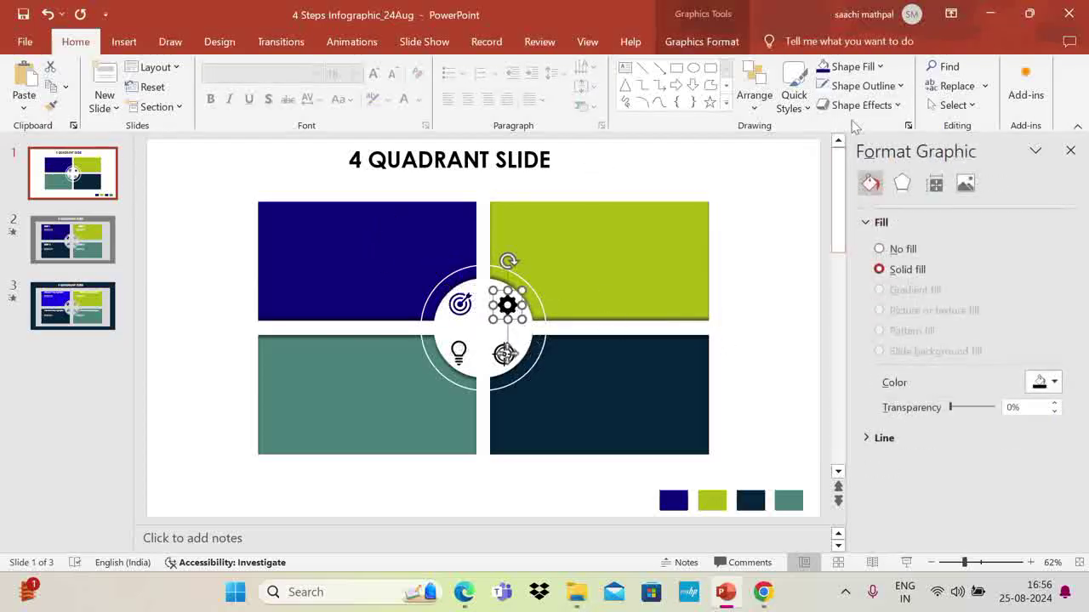
left_click(869, 68)
left_click(861, 371)
left_click(645, 253)
Fill the crosshair icon with the dark navy of its lower-right quadrant.
left_click(500, 374)
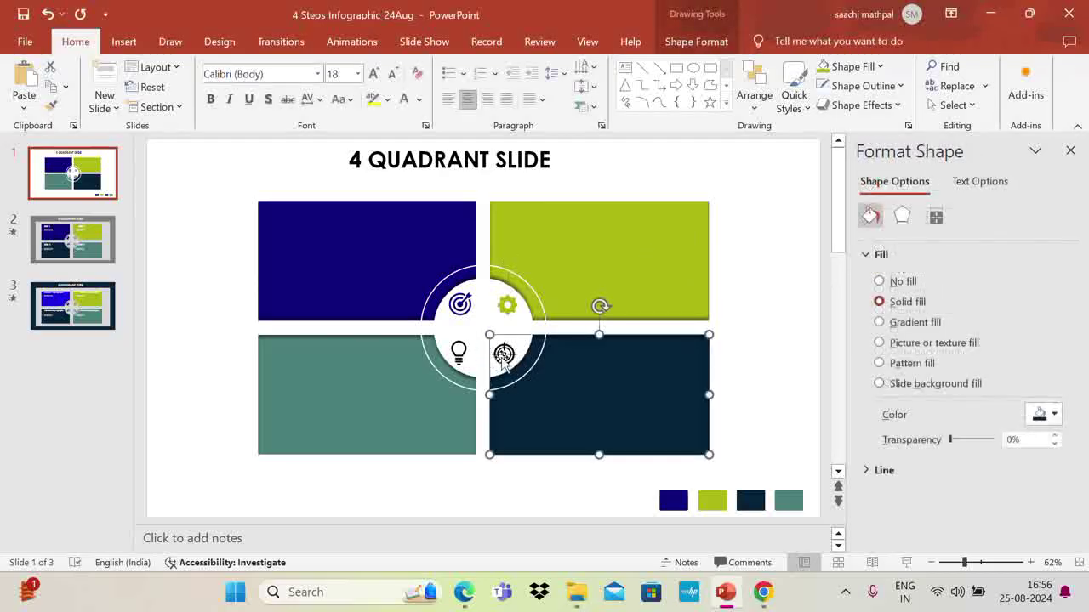
left_click(801, 360)
left_click(569, 362)
left_click(503, 353)
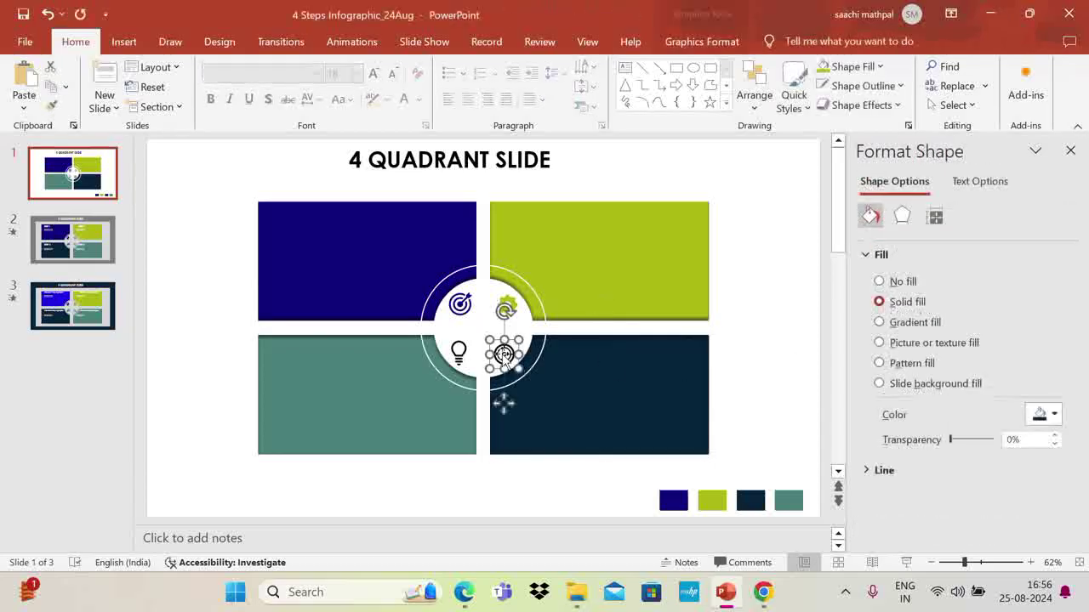
left_click(869, 66)
left_click(851, 370)
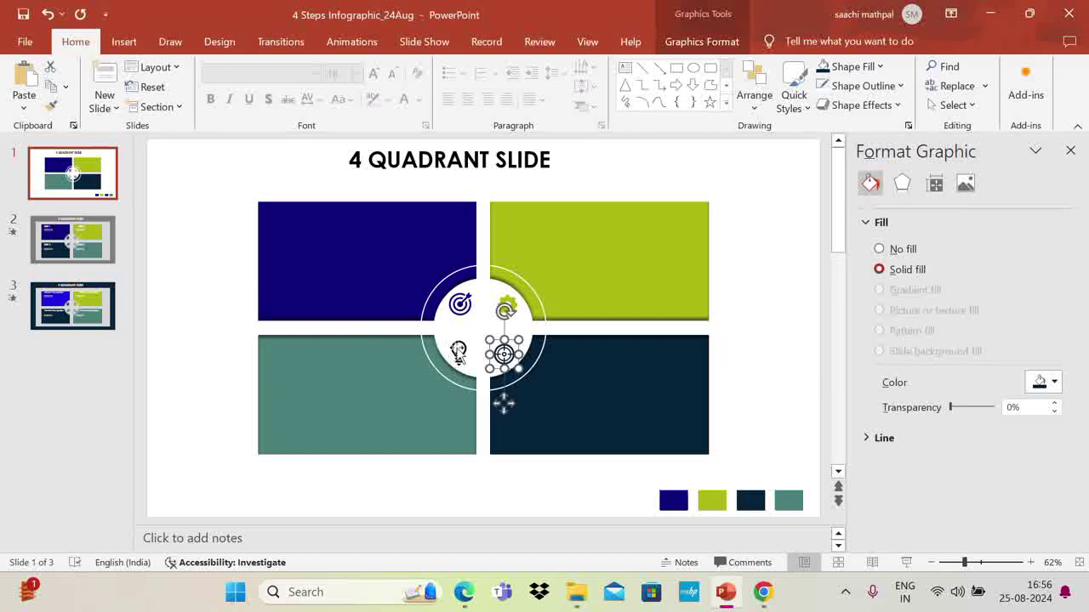
Fill the lightbulb icon with the teal of its lower-left quadrant.
left_click(465, 357)
left_click(459, 350)
left_click(460, 350)
left_click(870, 66)
left_click(868, 372)
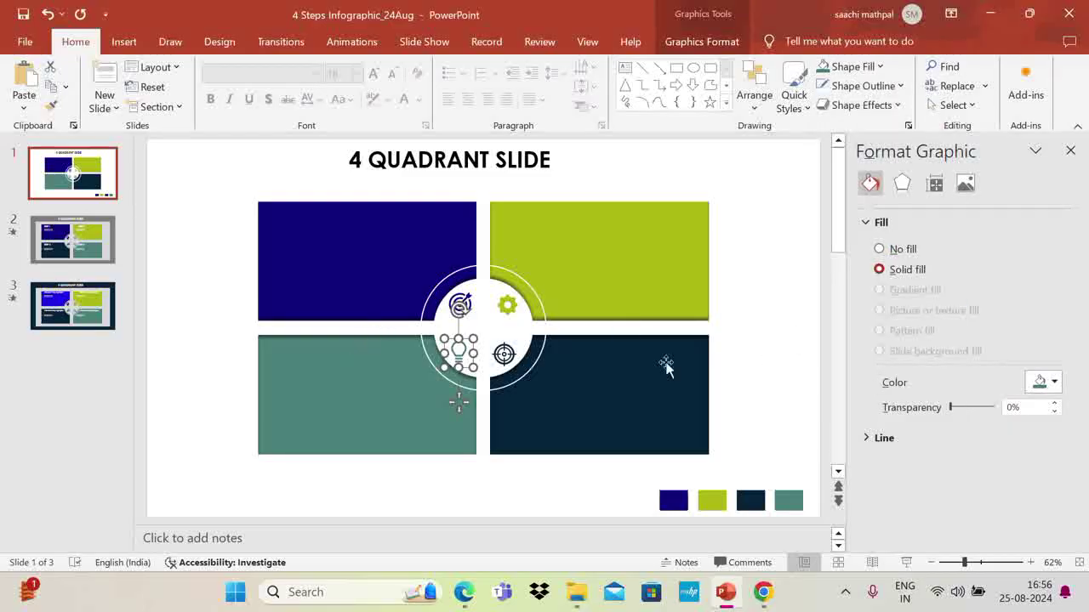
left_click(766, 344)
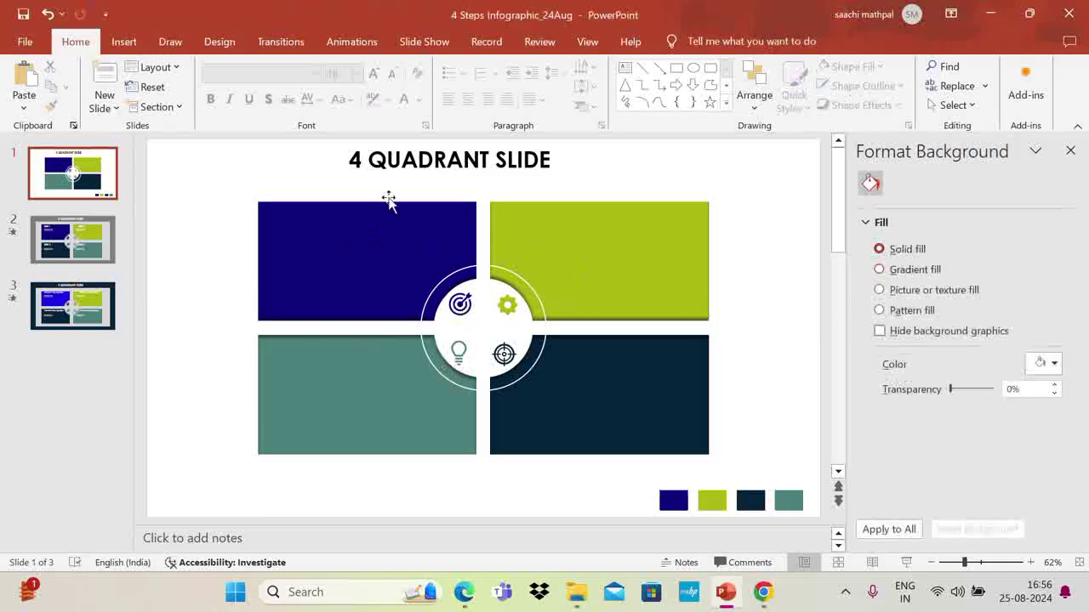
left_click(123, 41)
Add a STEP1 text box in the blue quadrant in light Century Gothic 24.
left_click(663, 95)
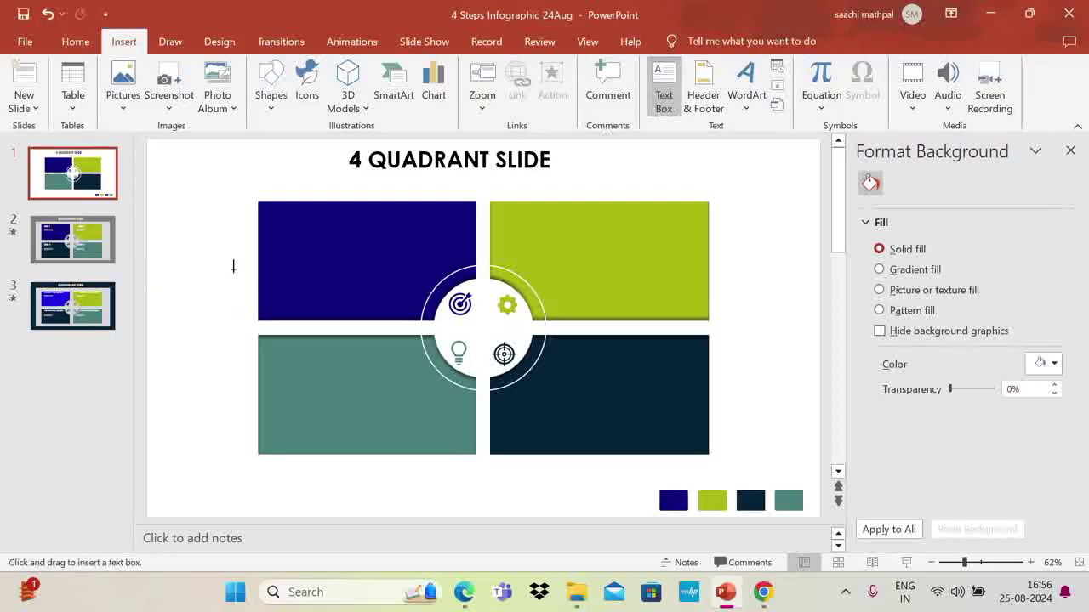
left_click_drag(290, 217, 370, 256)
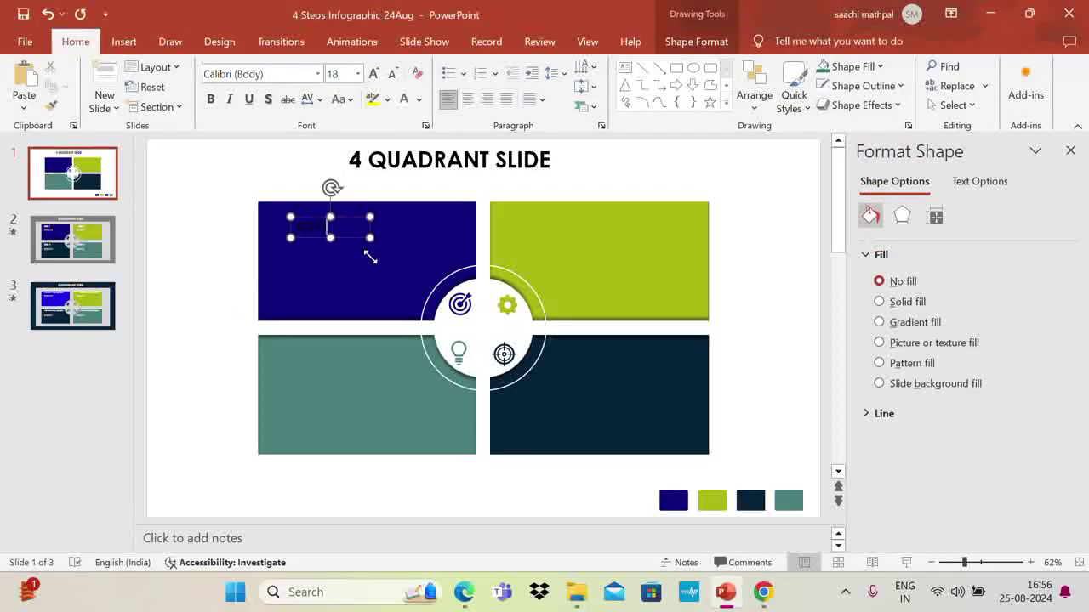
key("ctrl+a")
left_click(318, 74)
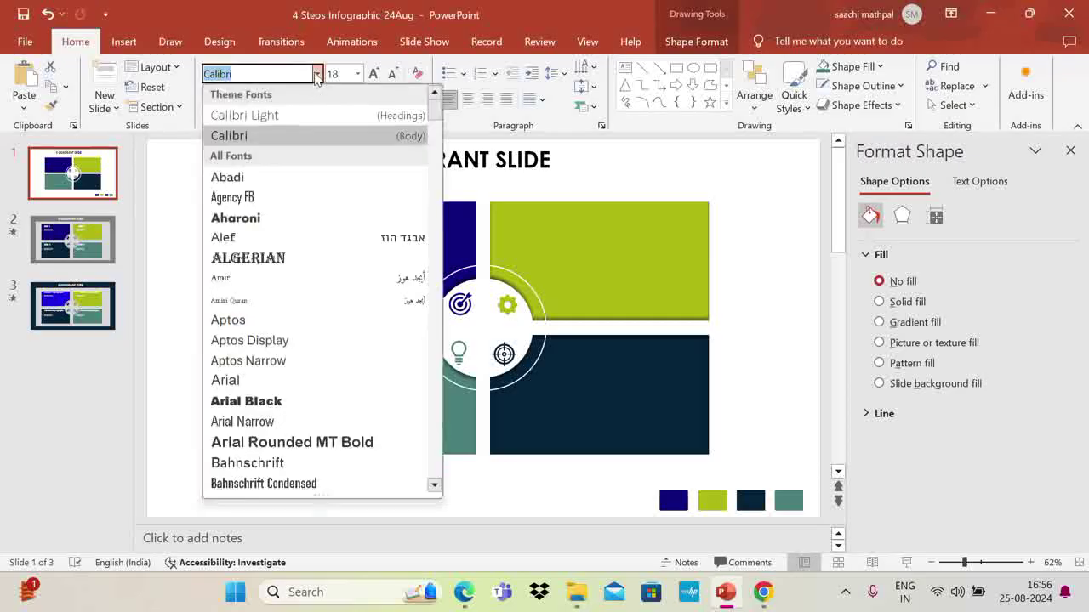
type("Centaur")
scroll(280, 341, "down", 3)
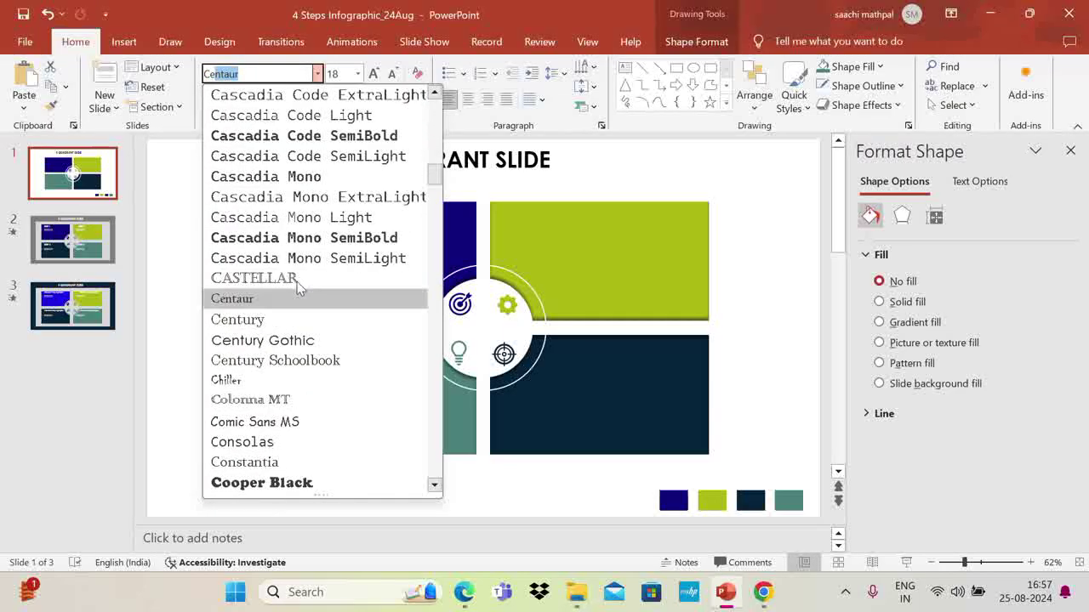
left_click(281, 338)
left_click(373, 74)
left_click(374, 74)
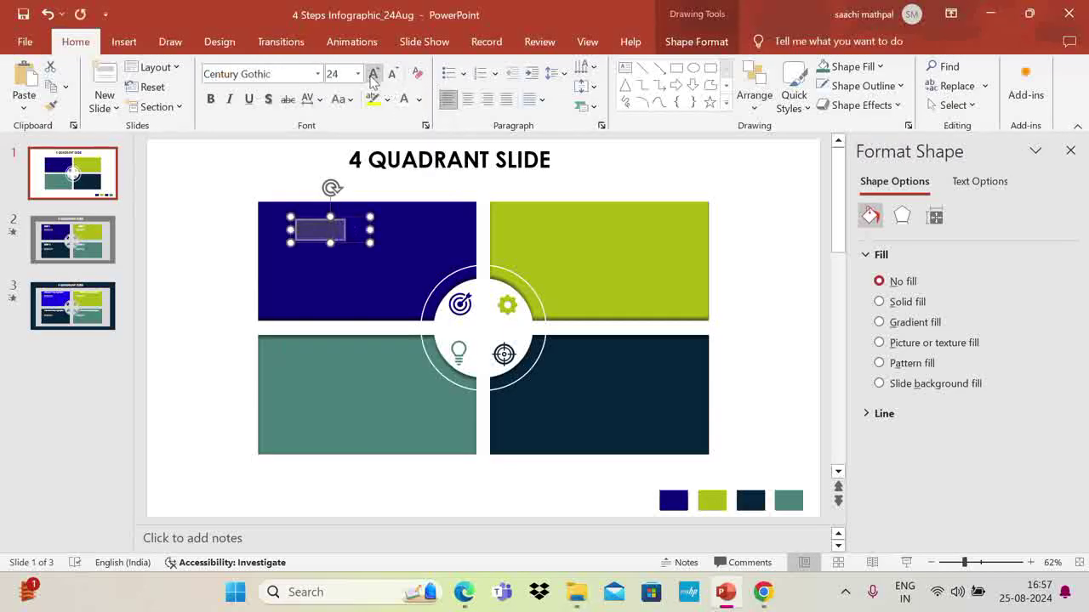
left_click(406, 100)
Copy the box below as a smaller bullet reading 'Add your message here', widened to one line.
mouse_move(347, 230)
left_mouse_down()
mouse_move(343, 212)
mouse_move(350, 228)
mouse_move(337, 242)
left_mouse_up()
left_click(449, 74)
left_click(392, 74)
left_click(392, 74)
left_click(392, 74)
left_click(392, 74)
key("ctrl+a")
type("Add your")
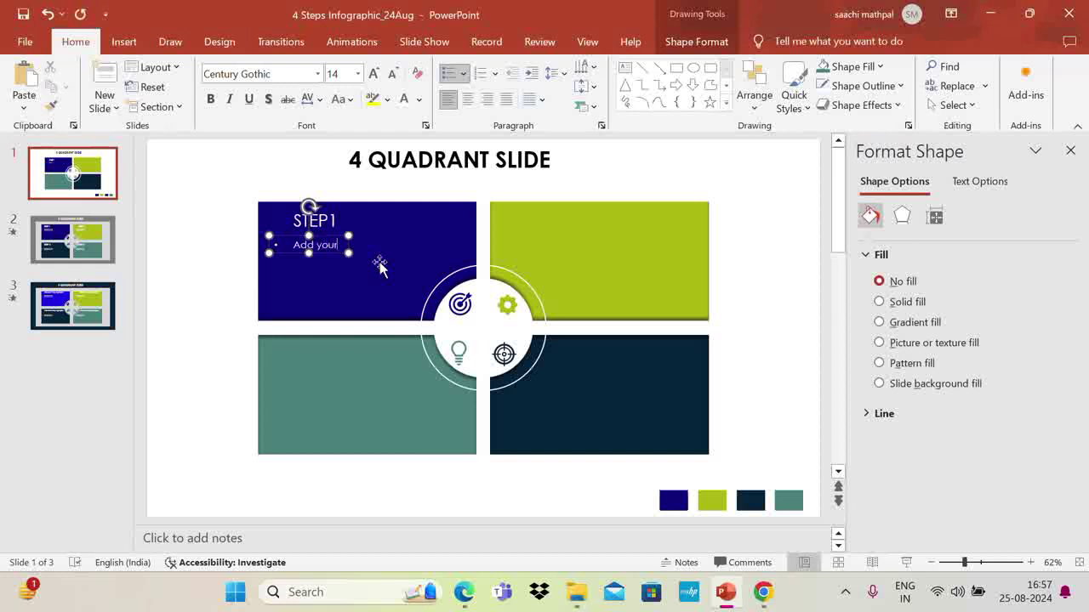
type(" message here")
left_click_drag(347, 256, 408, 250)
key("ctrl+z")
left_click_drag(412, 252, 440, 251)
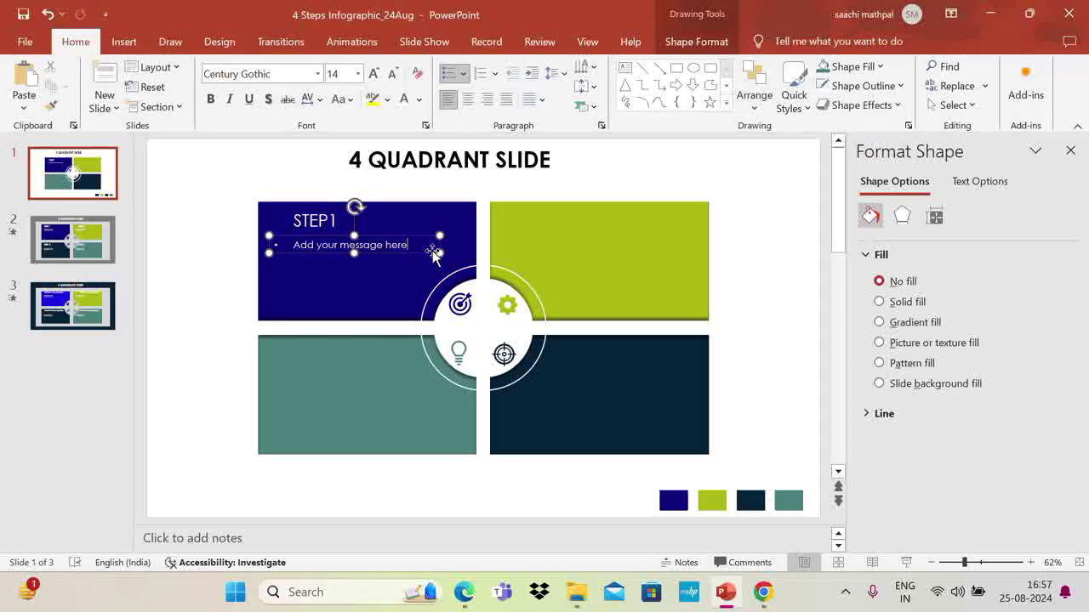
Add a second 'Add your message here' bullet, then select the heading and message boxes together.
key("ctrl+a")
key("ctrl+c")
key("Right")
key("Return")
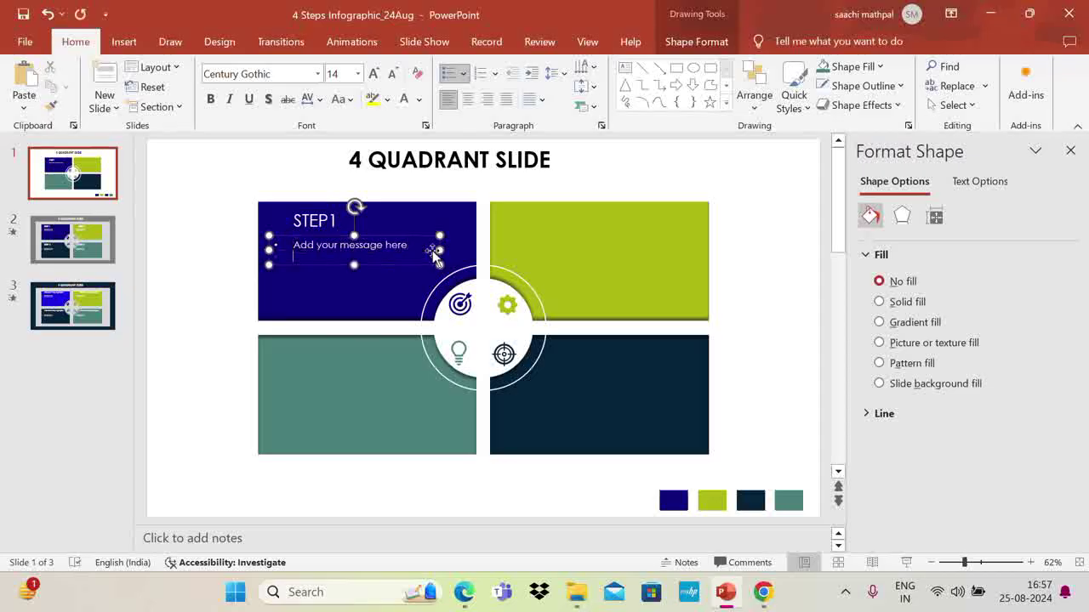
key("ctrl+v")
key("BackSpace")
left_click(318, 221)
key("Escape")
left_click(411, 241, "shift")
Copy the heading and message boxes to the green quadrant, then move them to the dark quadrant.
left_click_drag(414, 248, 659, 231)
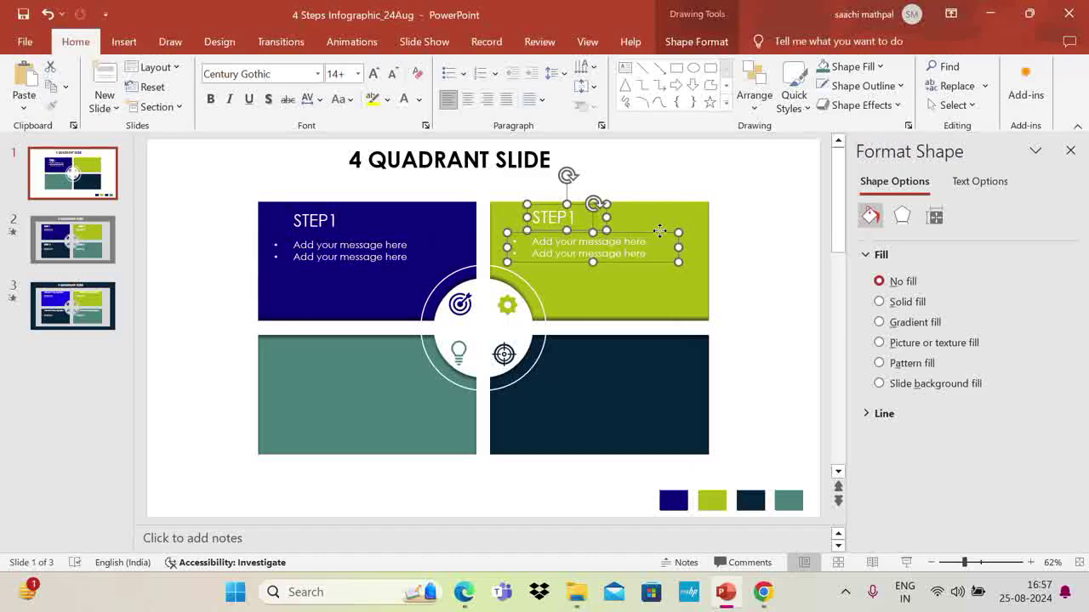
scroll(526, 319, "down", 1)
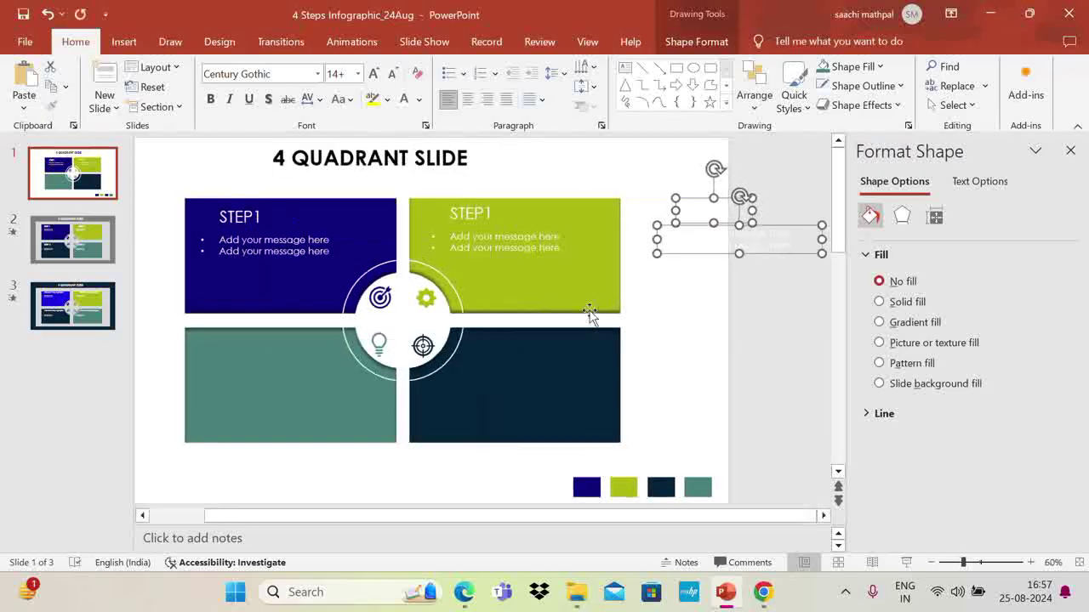
left_click_drag(802, 224, 595, 363)
scroll(595, 358, "up", 1)
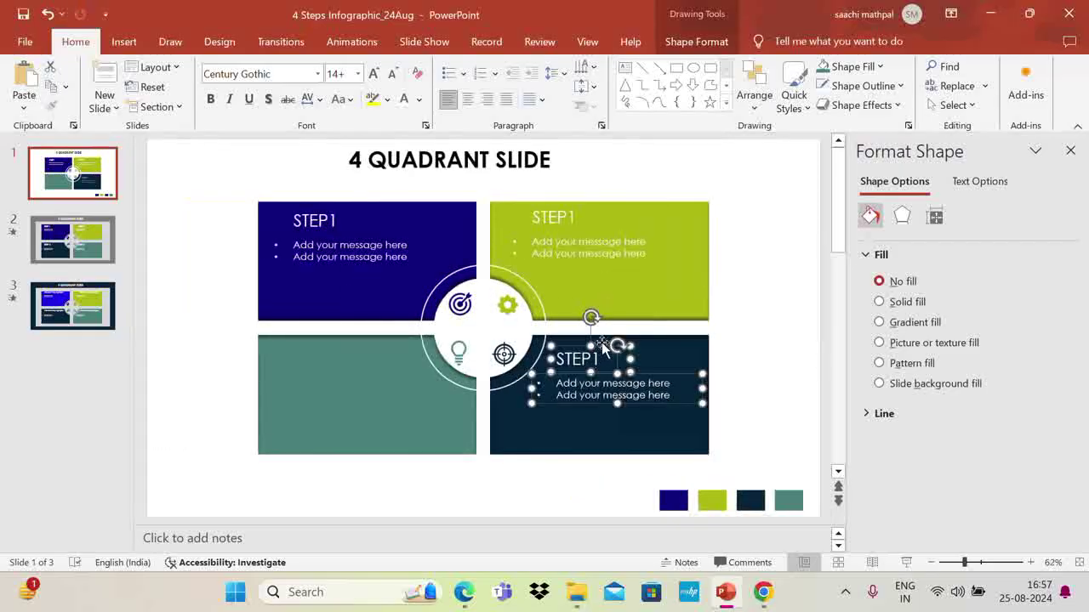
Duplicate the blue quadrant's heading and message boxes with Ctrl+D into the teal quadrant.
left_click(295, 223)
left_click(328, 257, "shift")
key("ctrl+d")
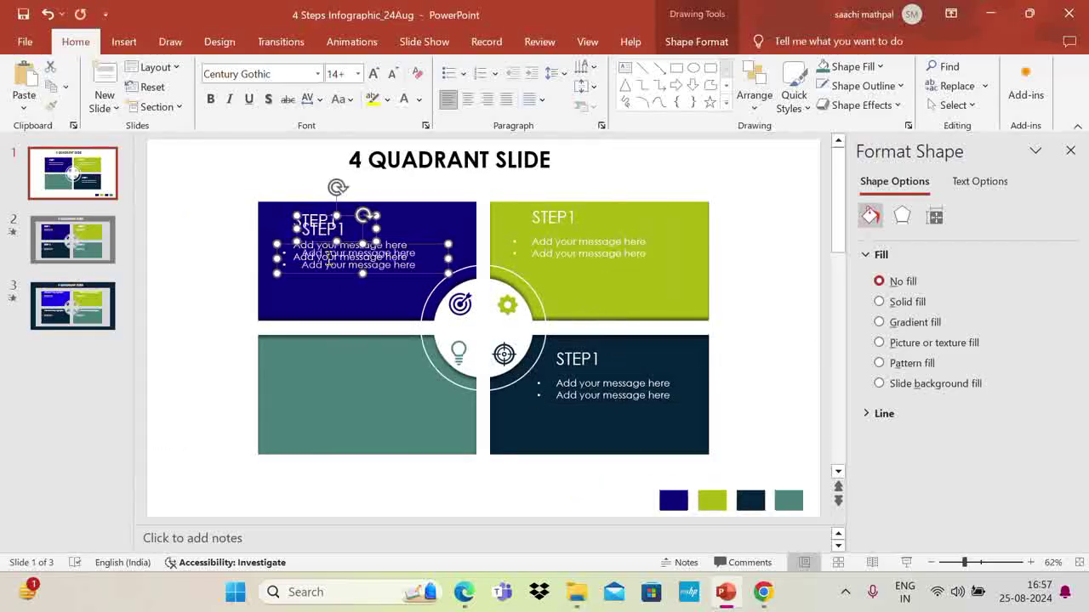
left_click_drag(425, 248, 411, 369)
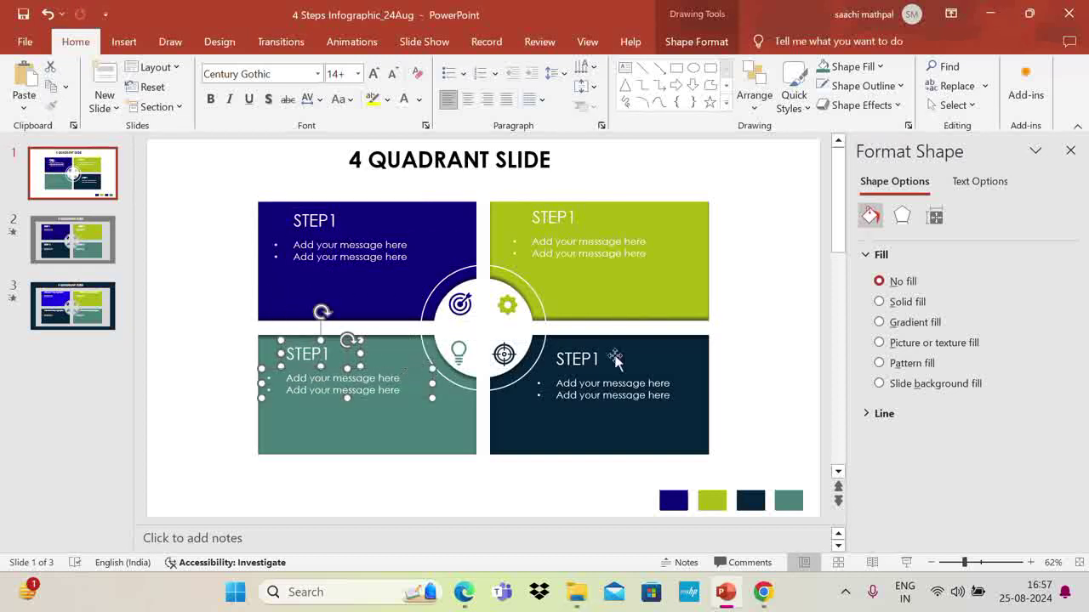
left_click(837, 336)
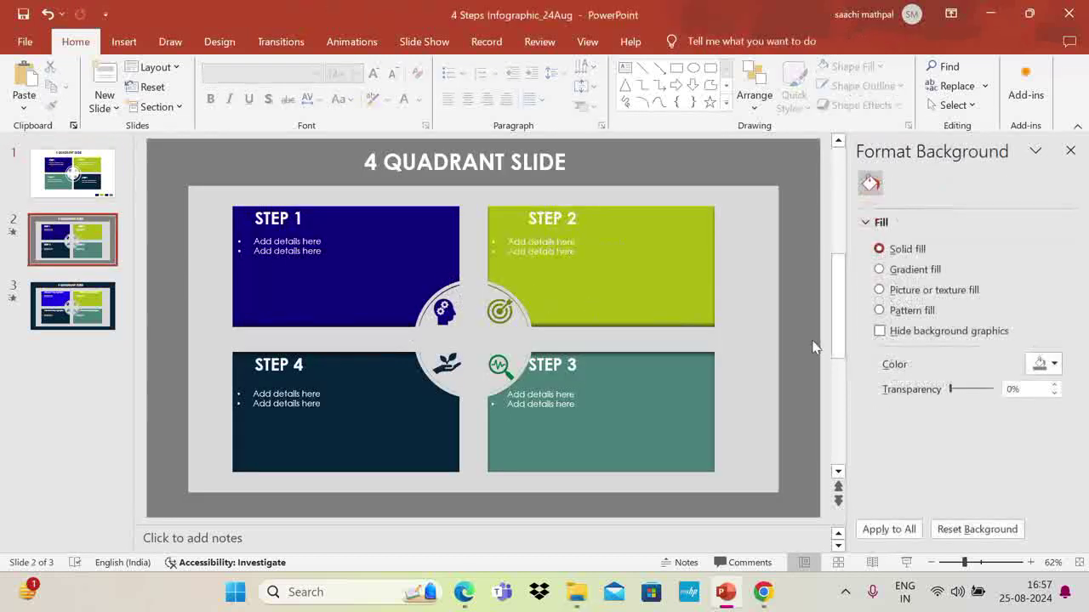
left_click(72, 174)
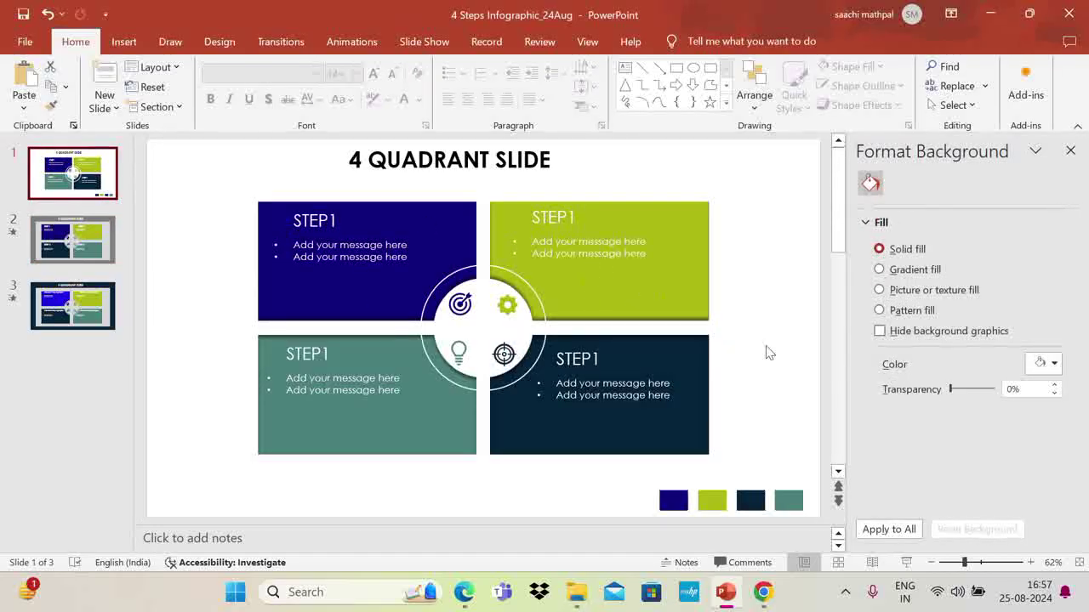
Top-align the blue and green quadrants' STEP1 headings, and likewise their message boxes.
left_click(323, 219)
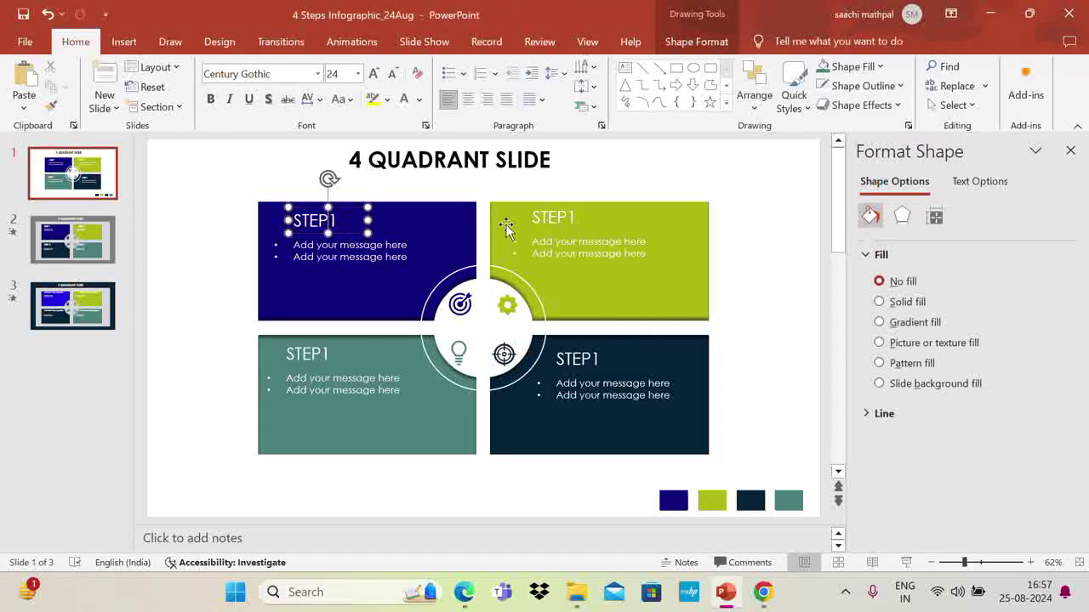
left_click(554, 219, "shift")
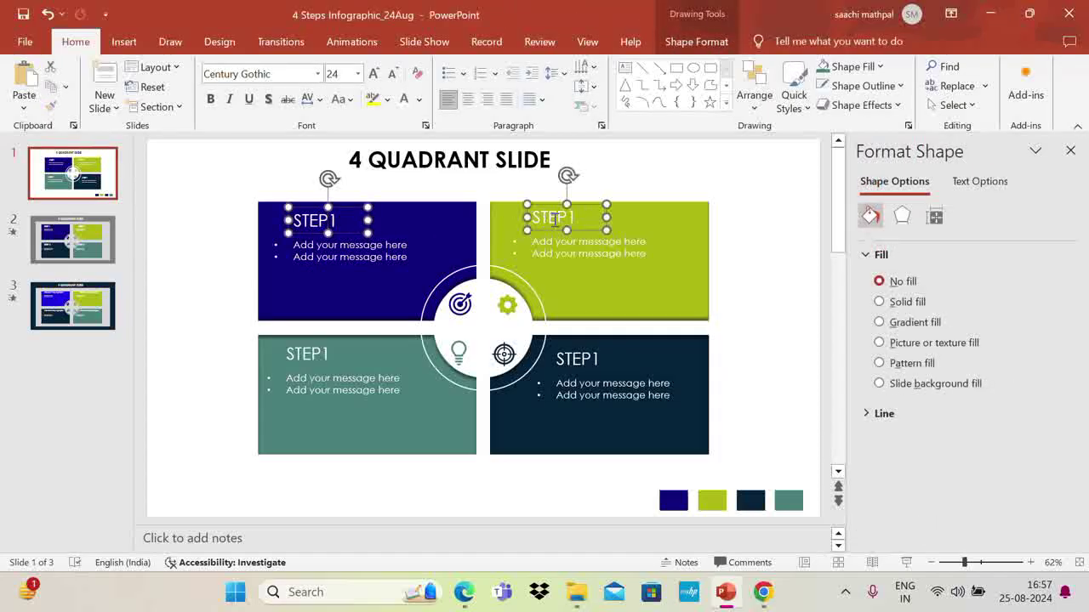
left_click(696, 41)
left_click(898, 67)
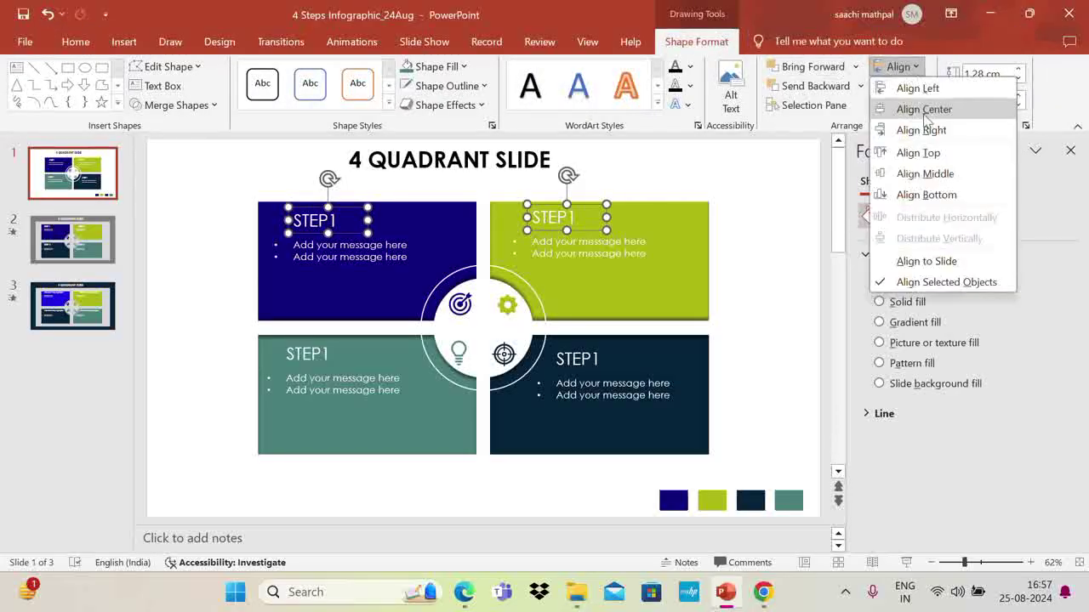
left_click(888, 154)
left_click(332, 256)
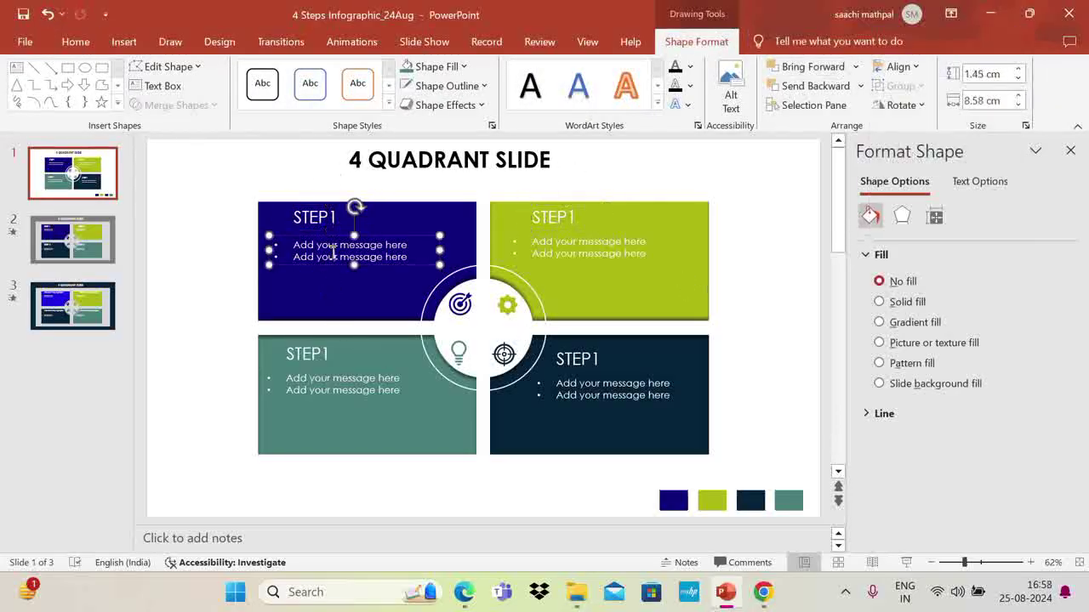
left_click(574, 247, "shift")
left_click(889, 68)
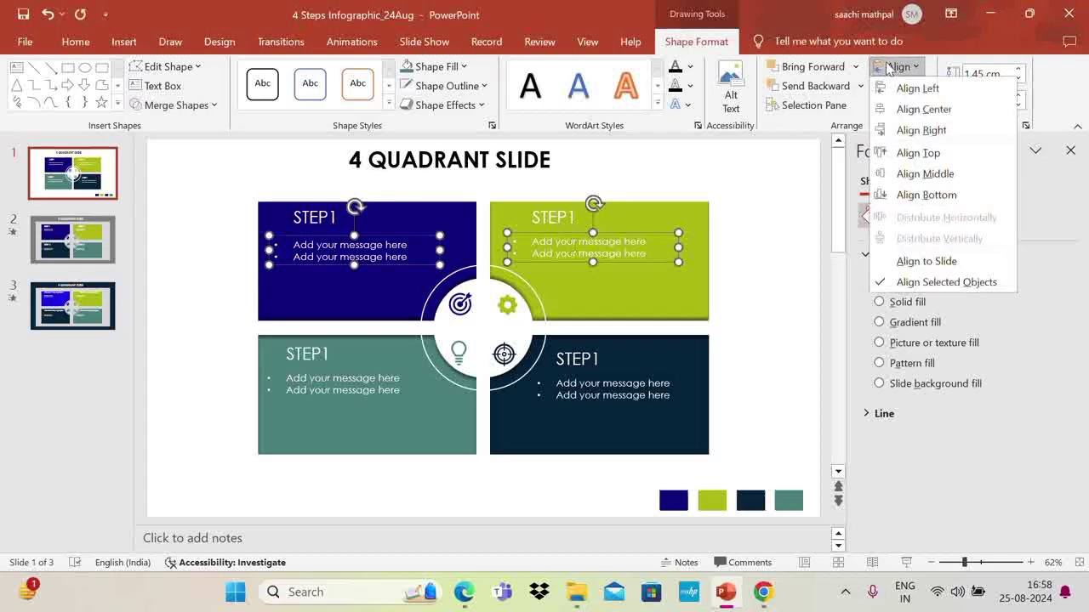
left_click(918, 153)
Top-align the teal and dark quadrants' STEP1 headings, and likewise their message boxes.
left_click(306, 353)
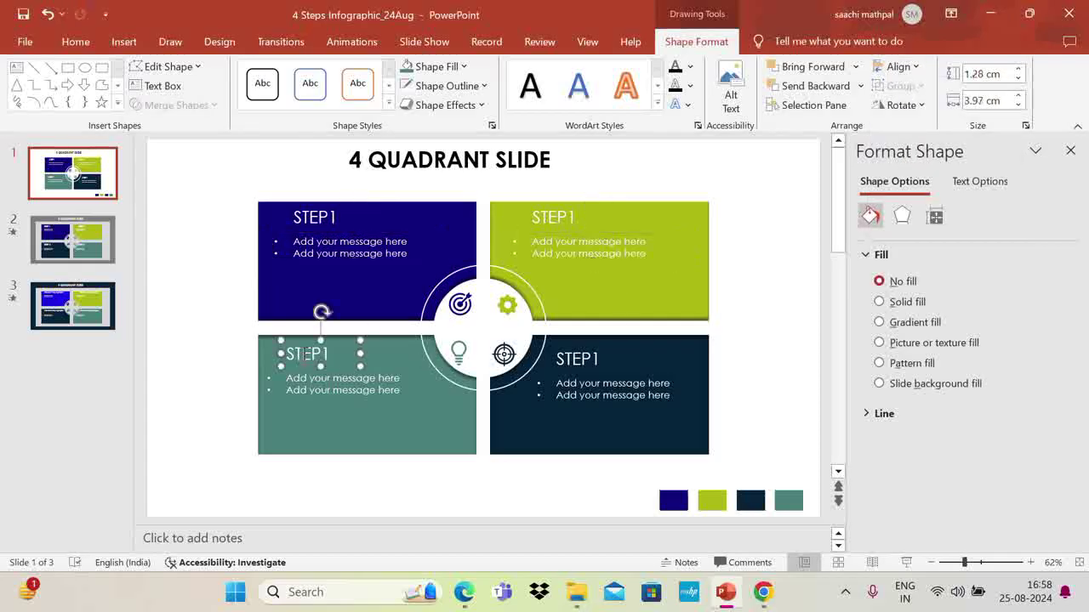
left_click(587, 357, "shift")
left_click(915, 68)
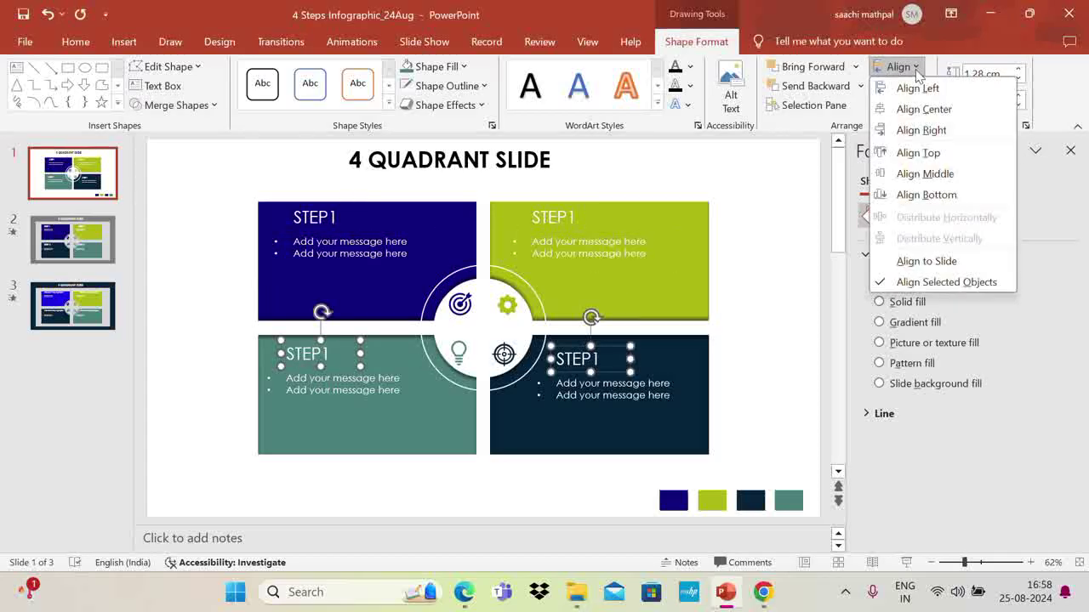
left_click(921, 152)
left_click(340, 385)
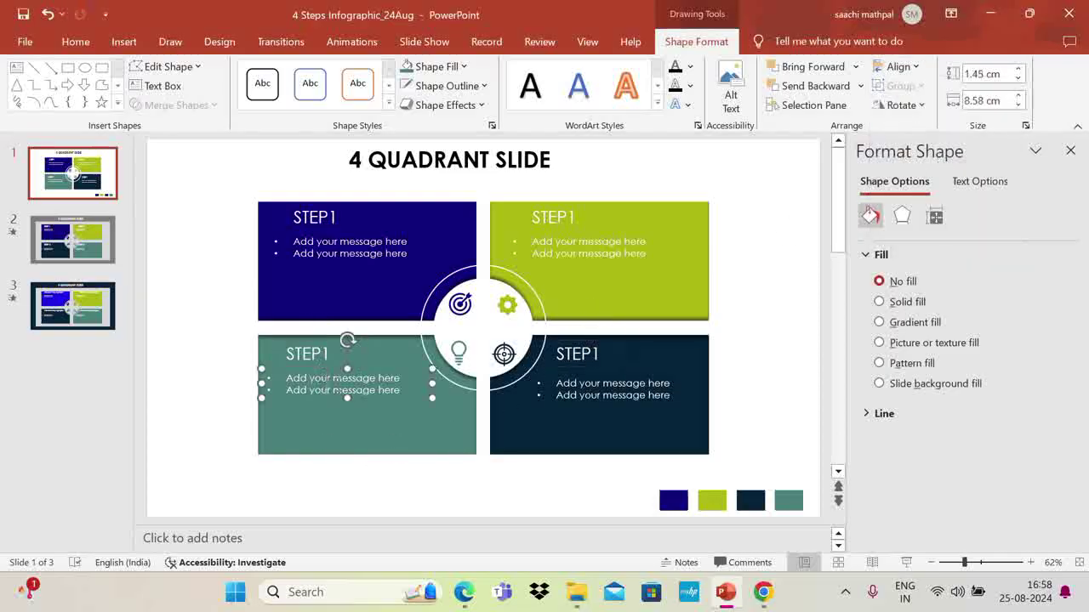
left_click(595, 387, "shift")
left_click(903, 68)
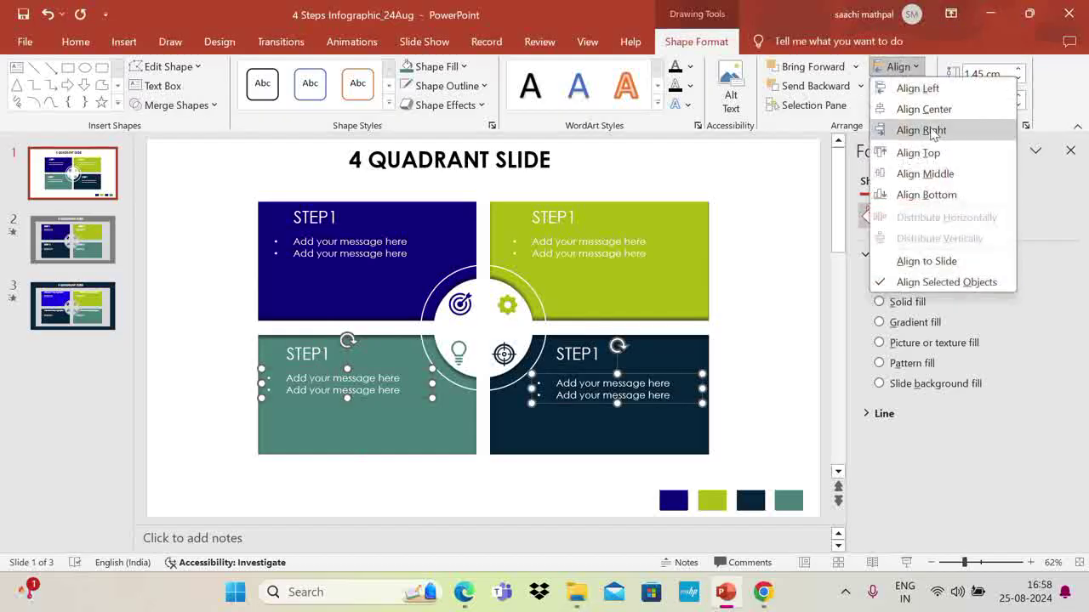
left_click(919, 153)
Left-align the blue and teal quadrants' headings, and likewise their message boxes.
left_click(330, 223)
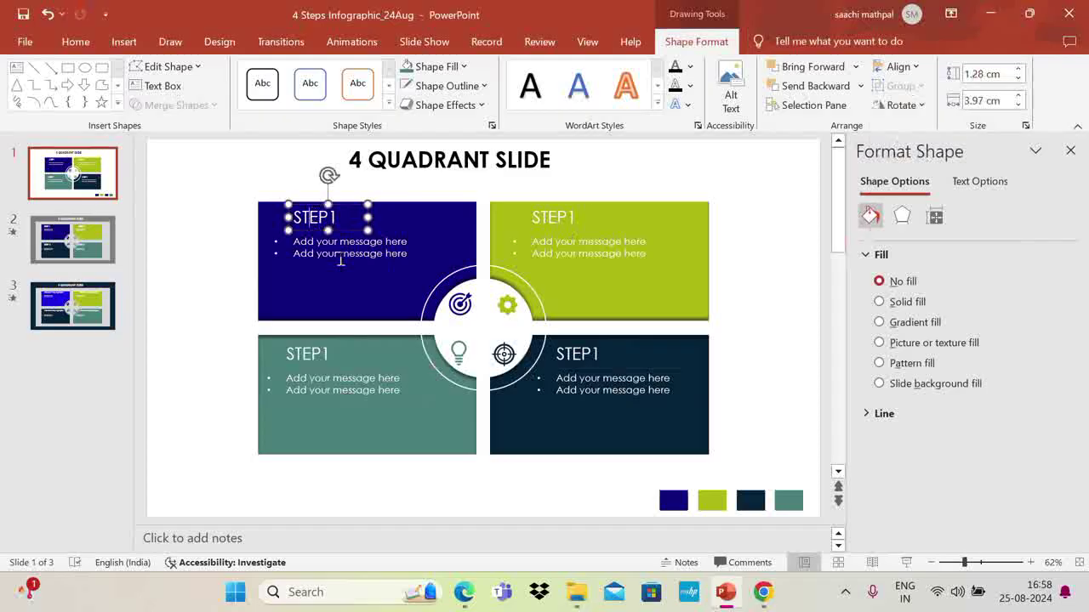
left_click(306, 355, "shift")
left_click(902, 66)
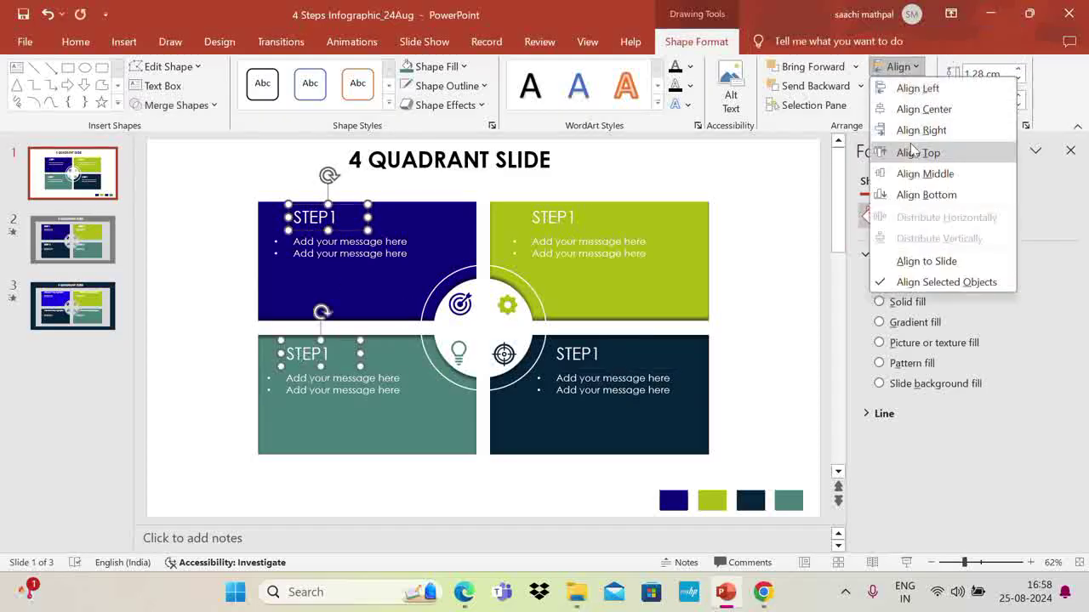
left_click(918, 151)
left_click(361, 253)
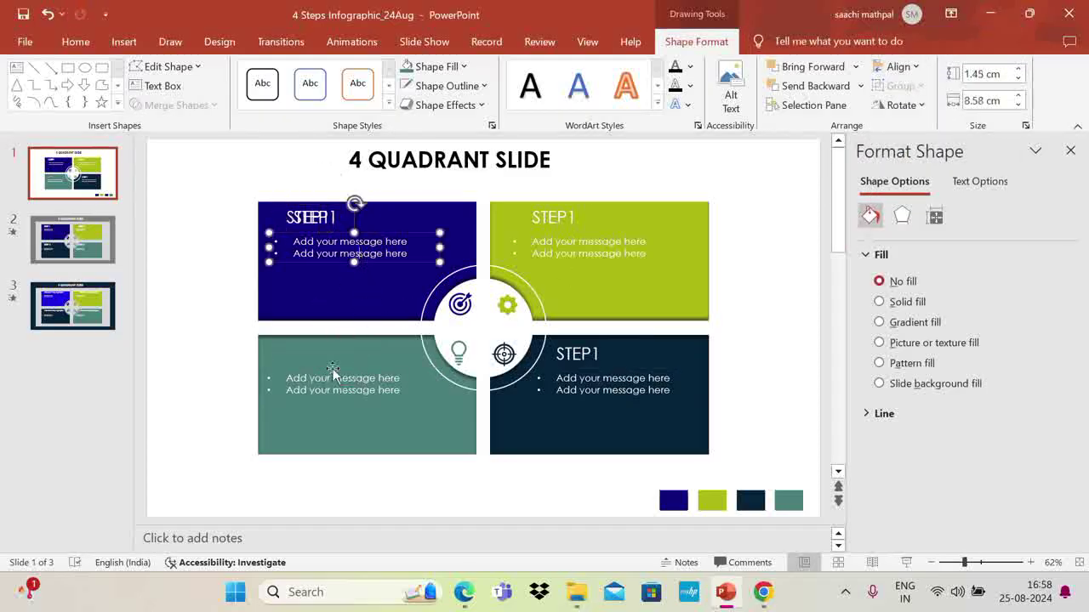
key("ctrl+z")
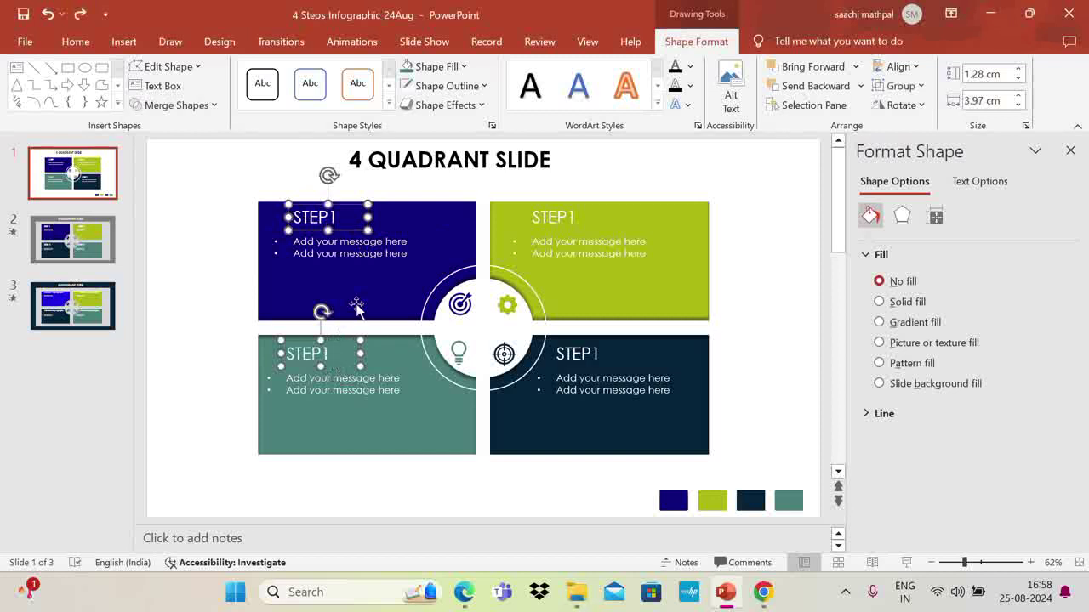
left_click(900, 67)
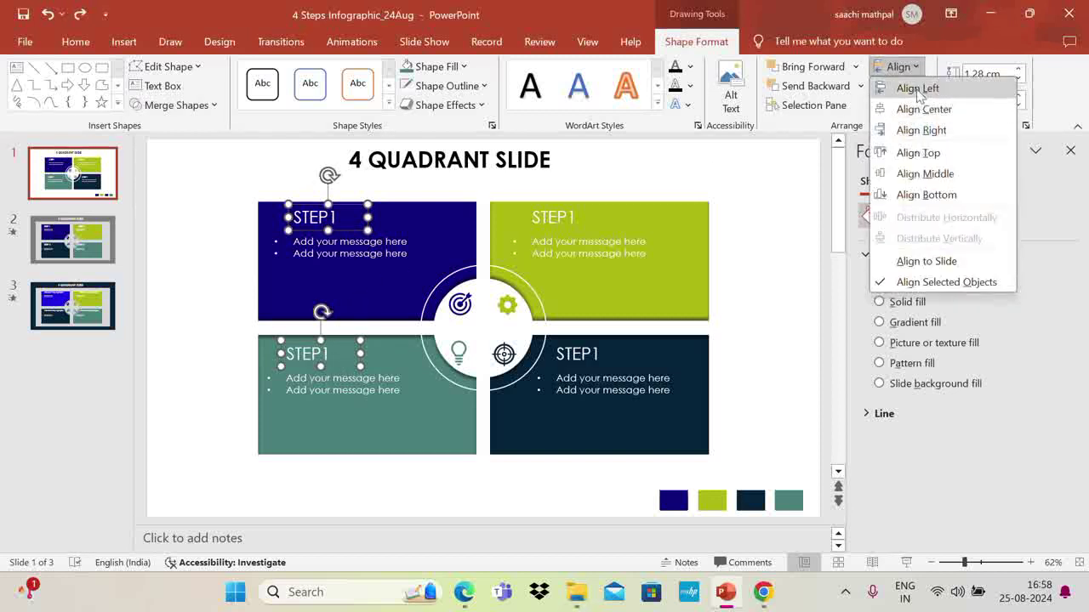
left_click(917, 87)
left_click(359, 252)
left_click(377, 391, "shift")
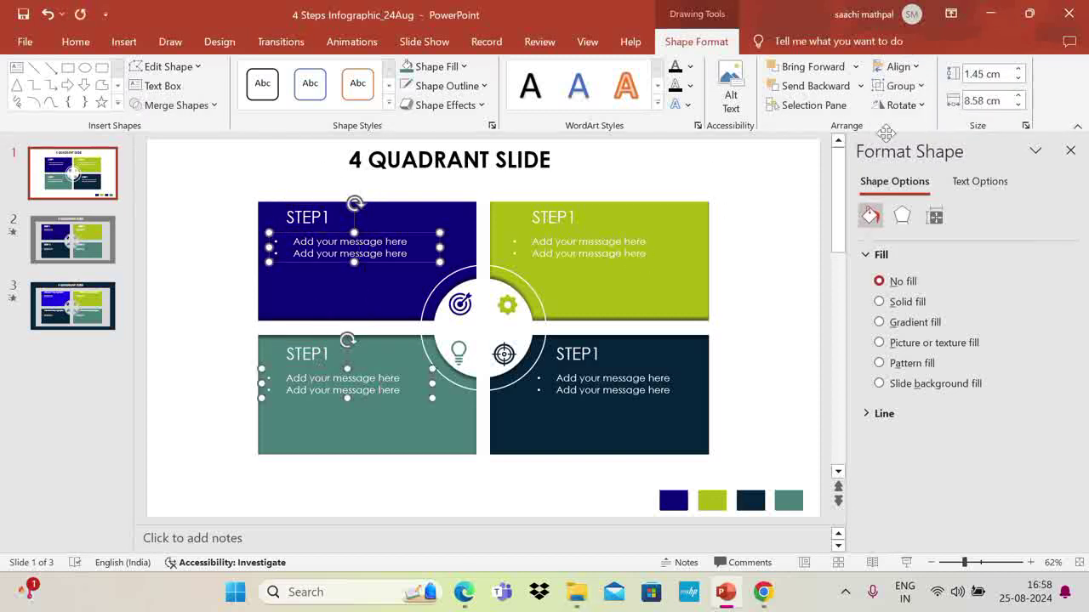
left_click(900, 67)
left_click(917, 88)
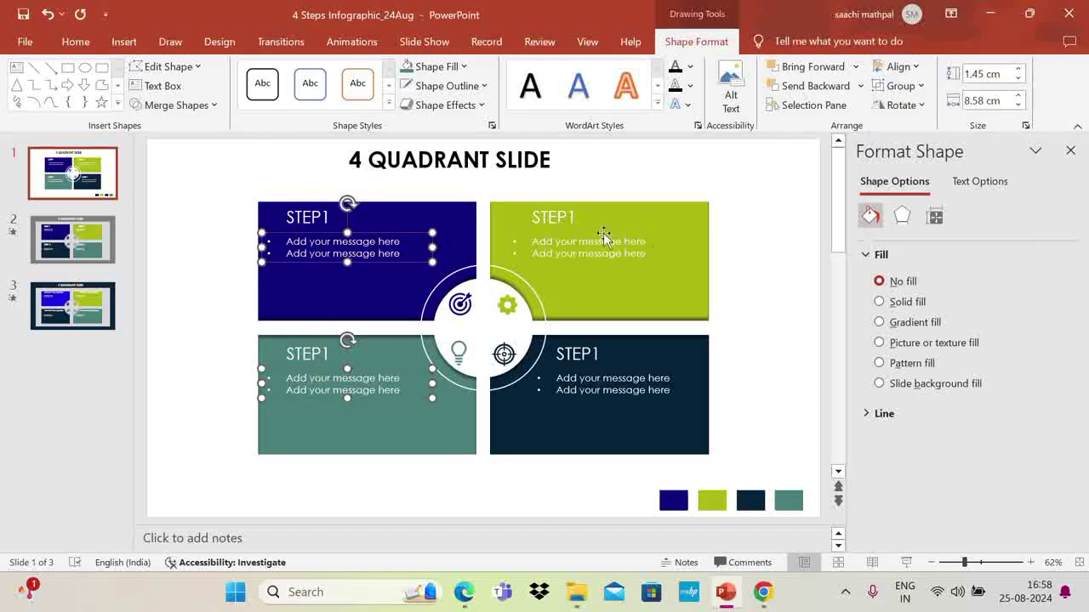
Center the green and dark STEP1 titles; left-align their message boxes and nudge them right.
left_click(554, 211)
left_click(579, 355, "shift")
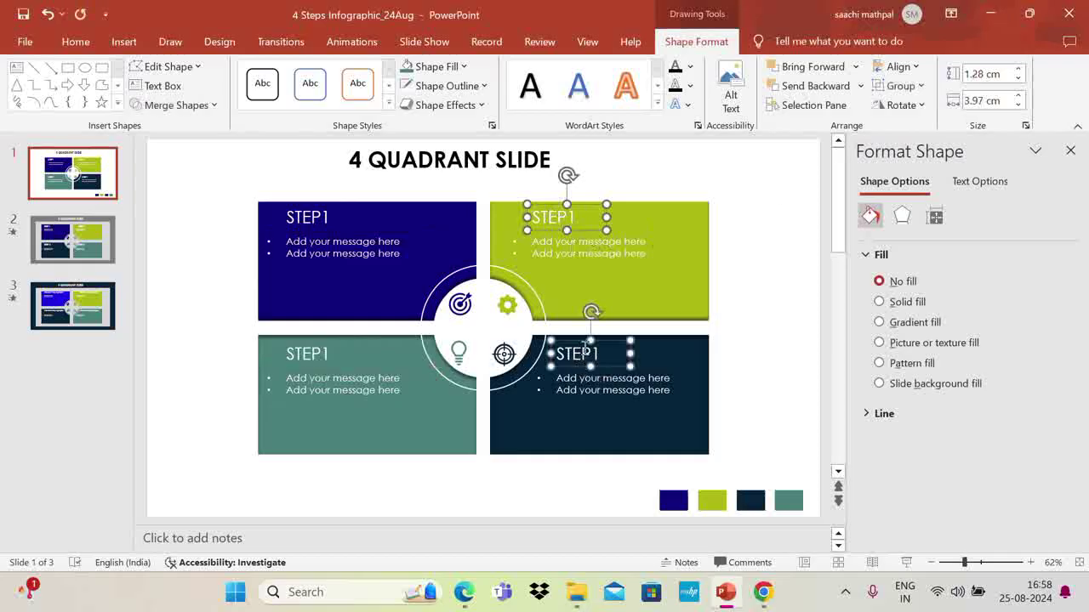
left_click(900, 66)
left_click(925, 109)
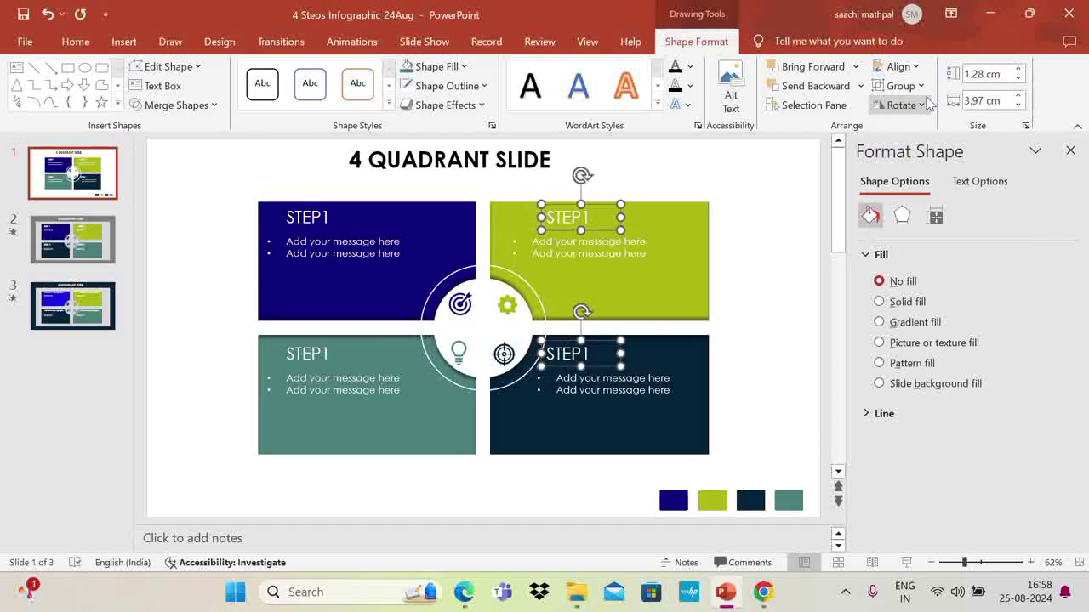
left_click(611, 251)
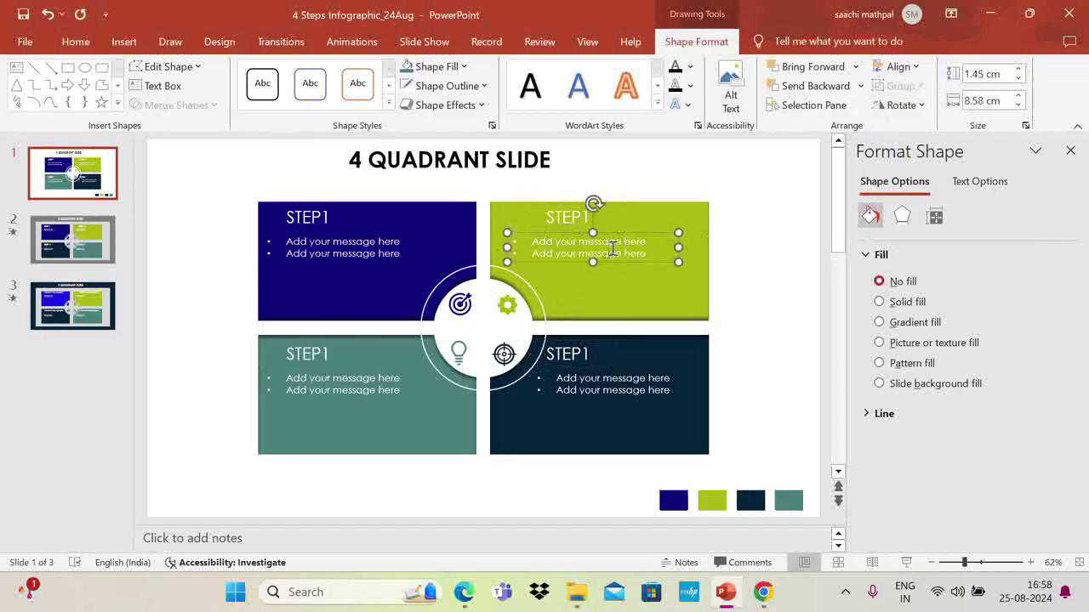
left_click(613, 377, "shift")
left_click(900, 67)
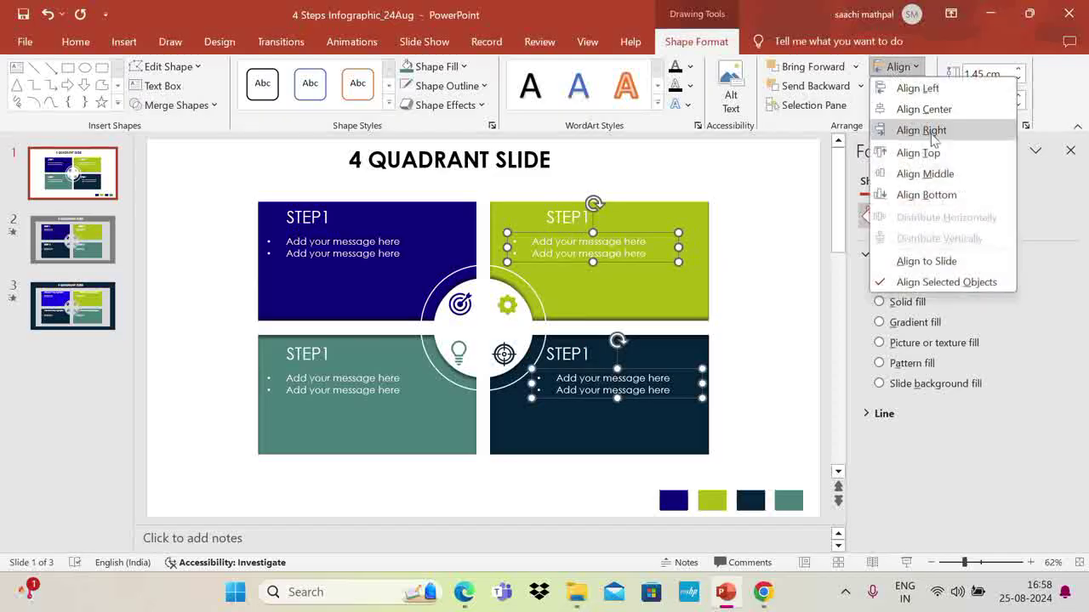
left_click(926, 87)
key("Right")
key("Right")
key("Right")
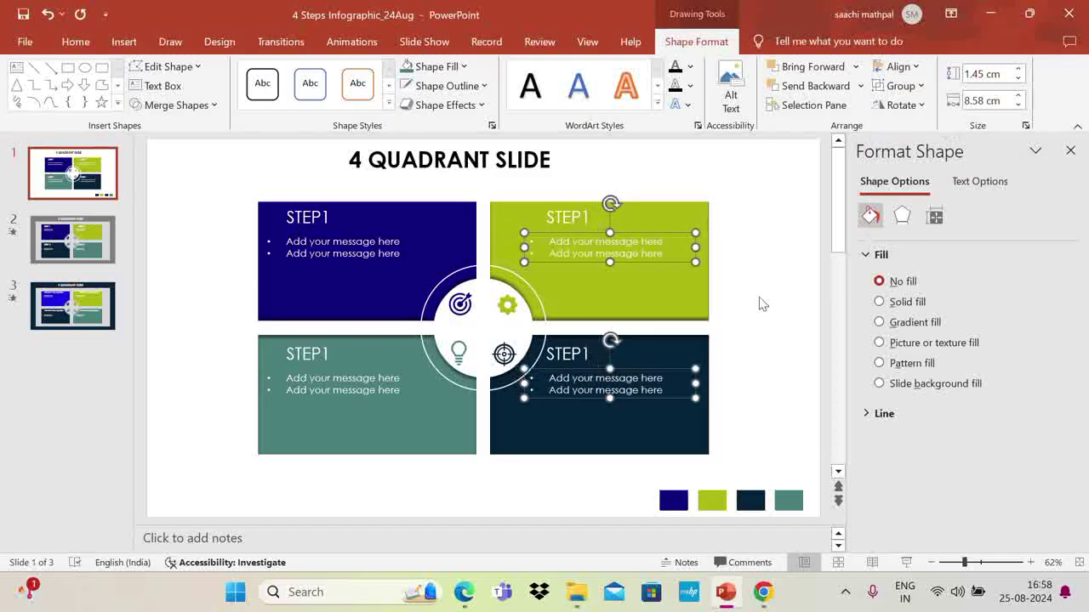
left_click(773, 273)
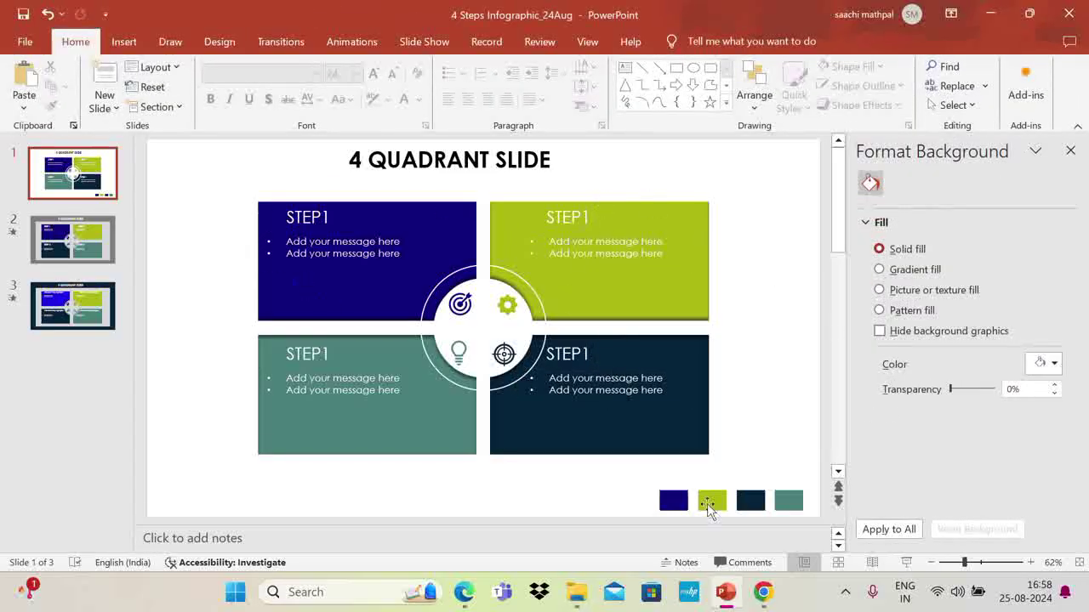
Draw a rectangle covering the whole four-quadrant graphic.
left_click(120, 47)
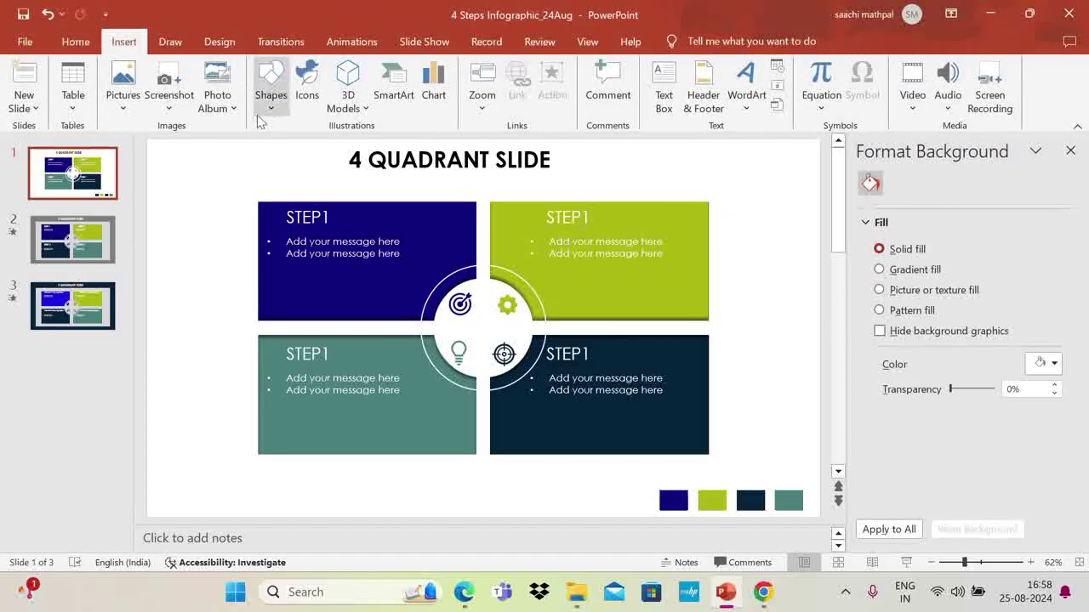
left_click(271, 94)
left_click(311, 147)
left_click_drag(236, 187, 735, 472)
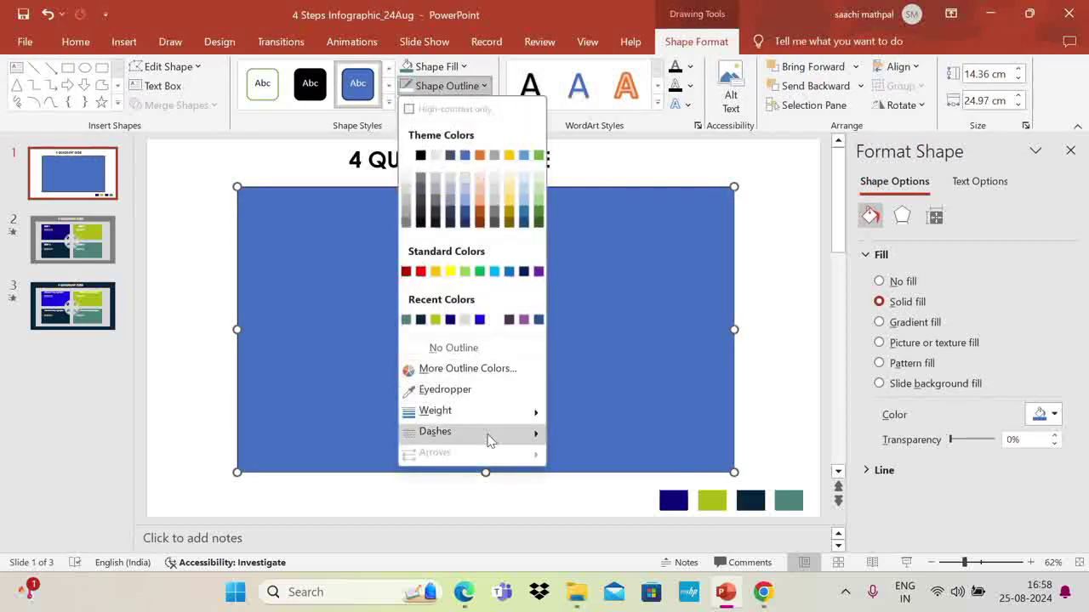
Make the rectangle white with no outline and an outer shadow, and send it to back.
left_click(432, 348)
left_click(438, 67)
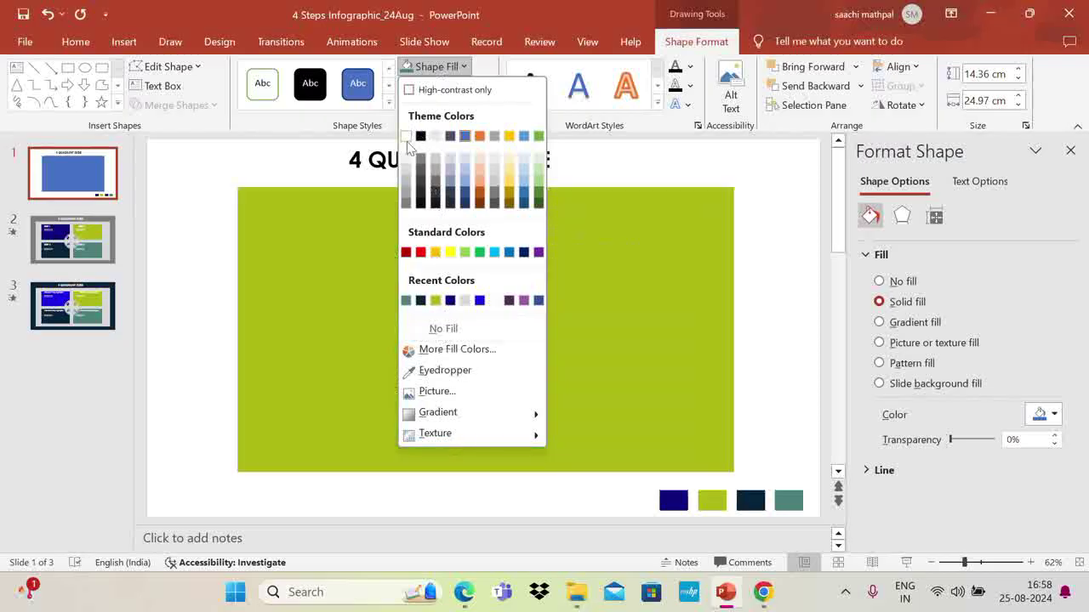
left_click(439, 329)
left_click(445, 105)
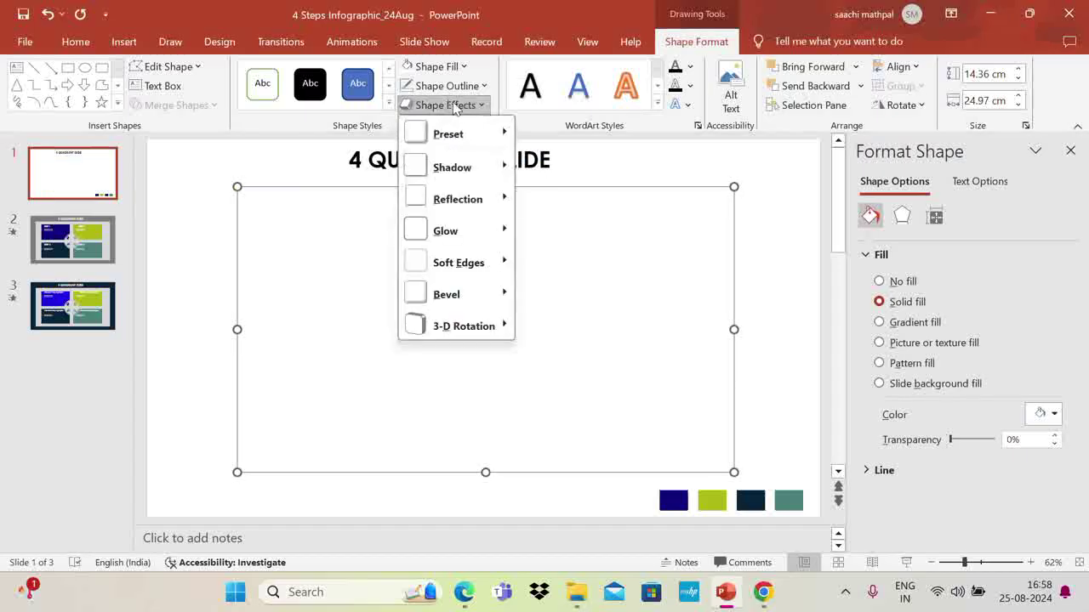
mouse_move(453, 169)
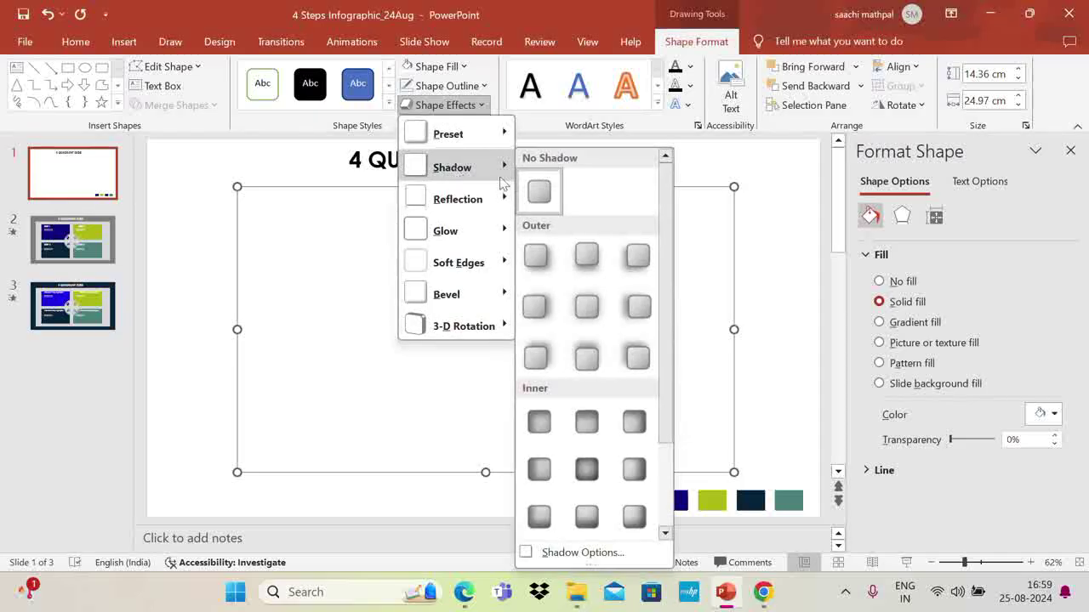
left_click(586, 307)
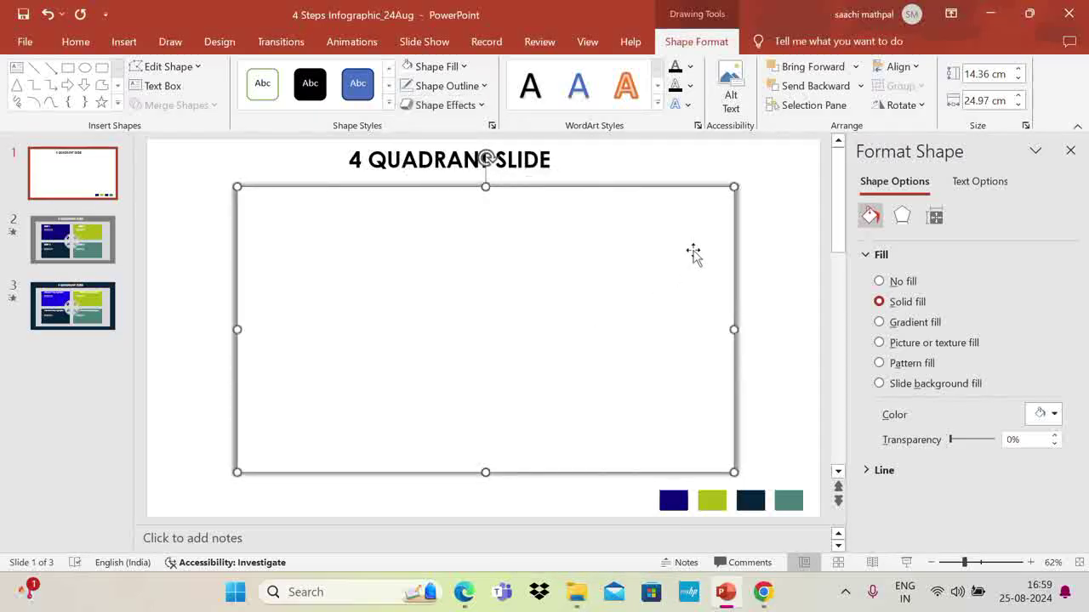
right_click(693, 256)
left_click(755, 358)
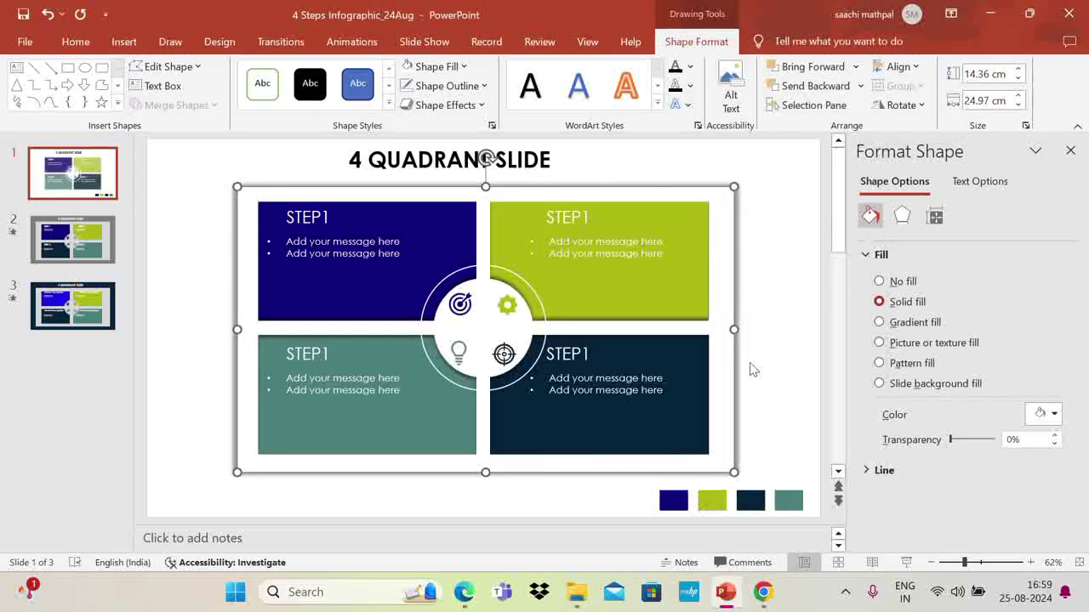
left_click(787, 337)
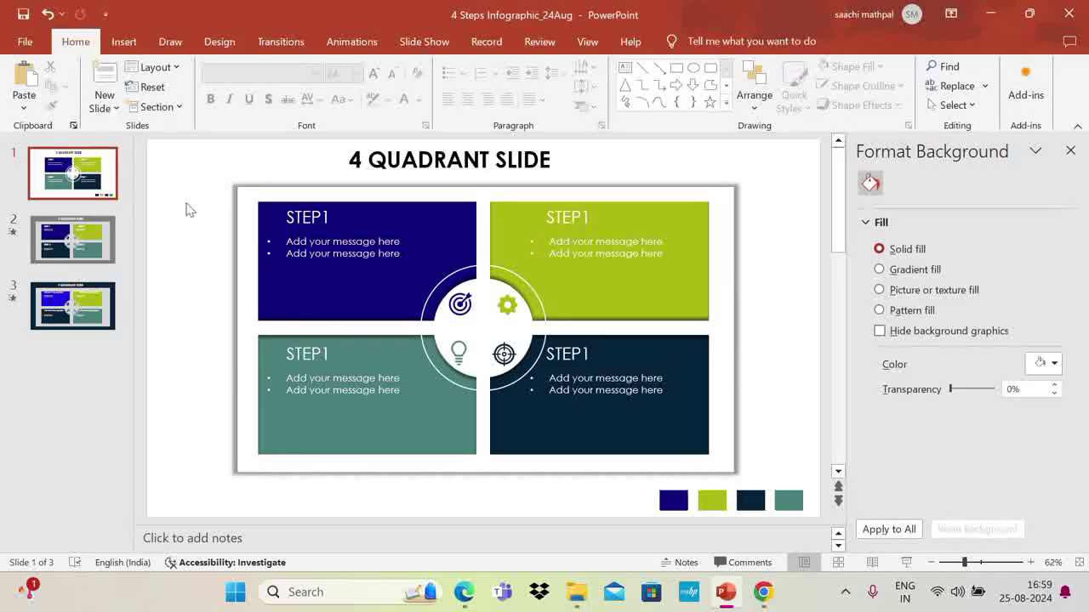
Give the blue quadrant's shapes a Wipe entrance from the left.
left_click_drag(184, 187, 480, 331)
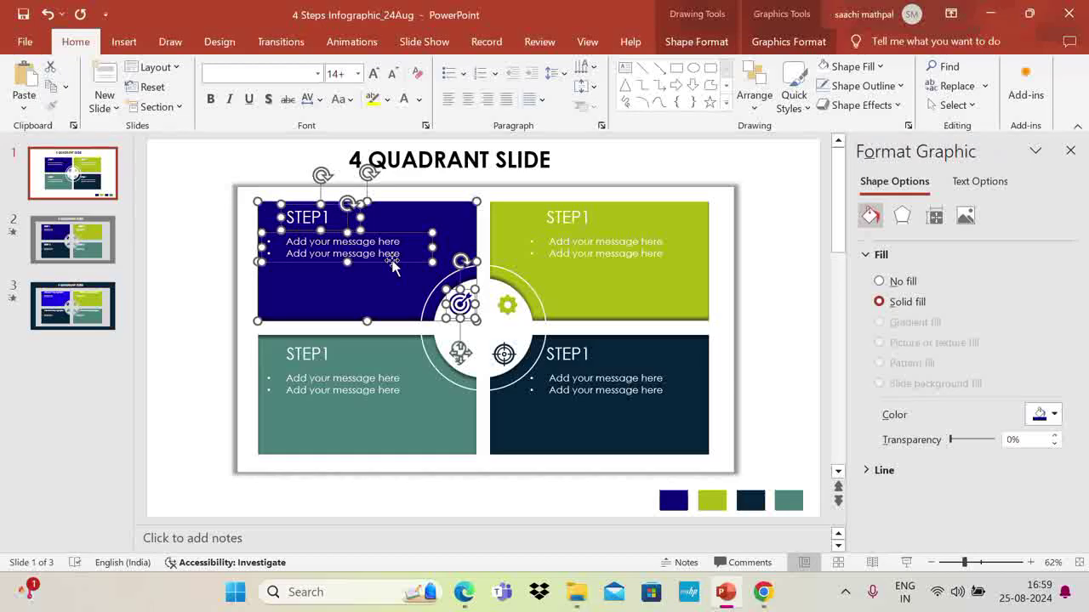
left_click(358, 42)
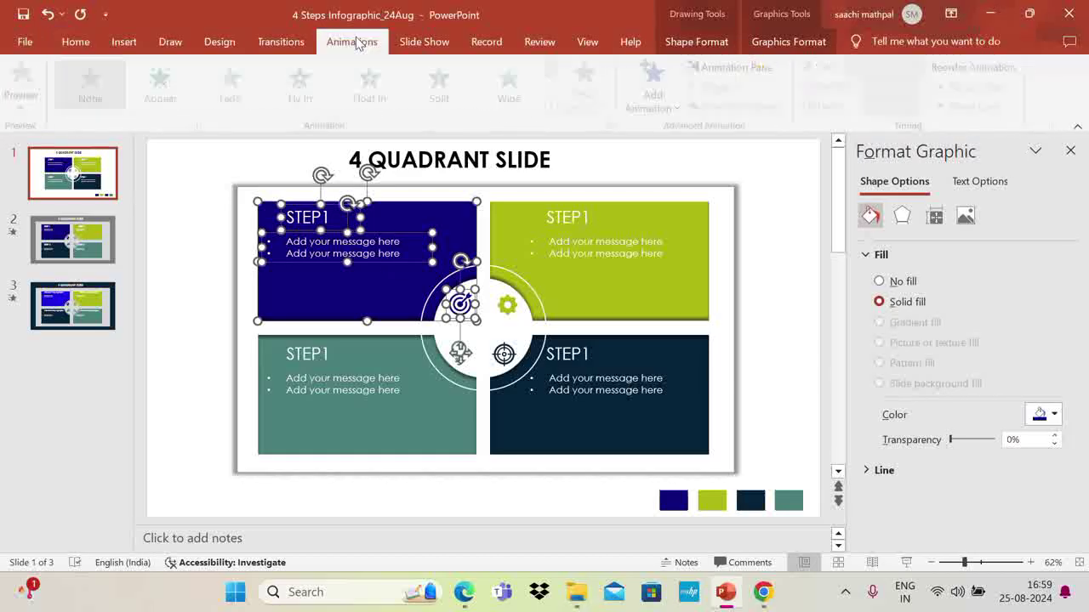
left_click(656, 93)
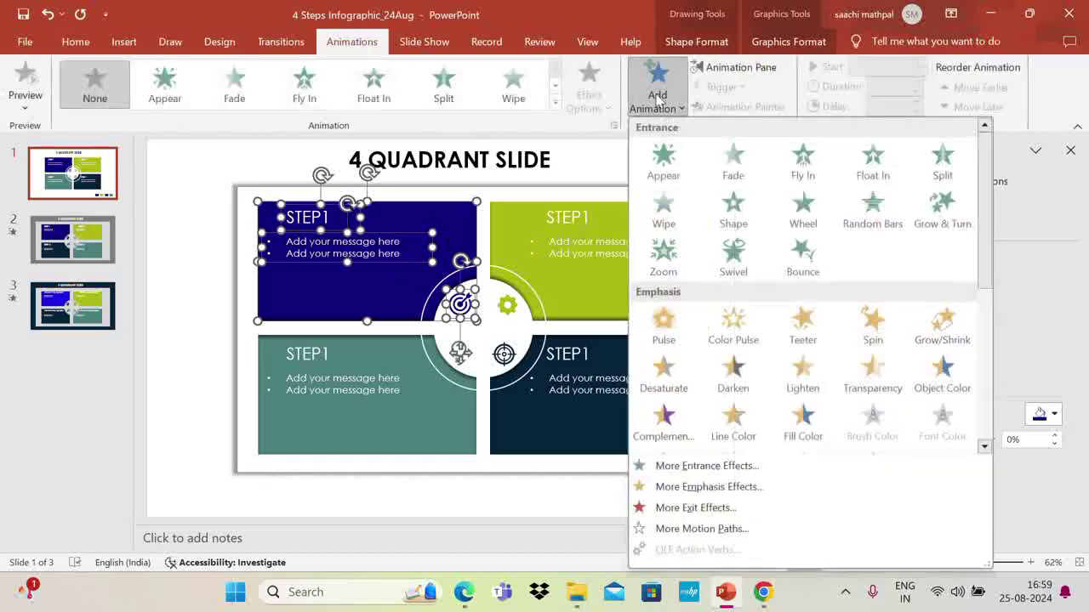
left_click(669, 214)
left_click(589, 93)
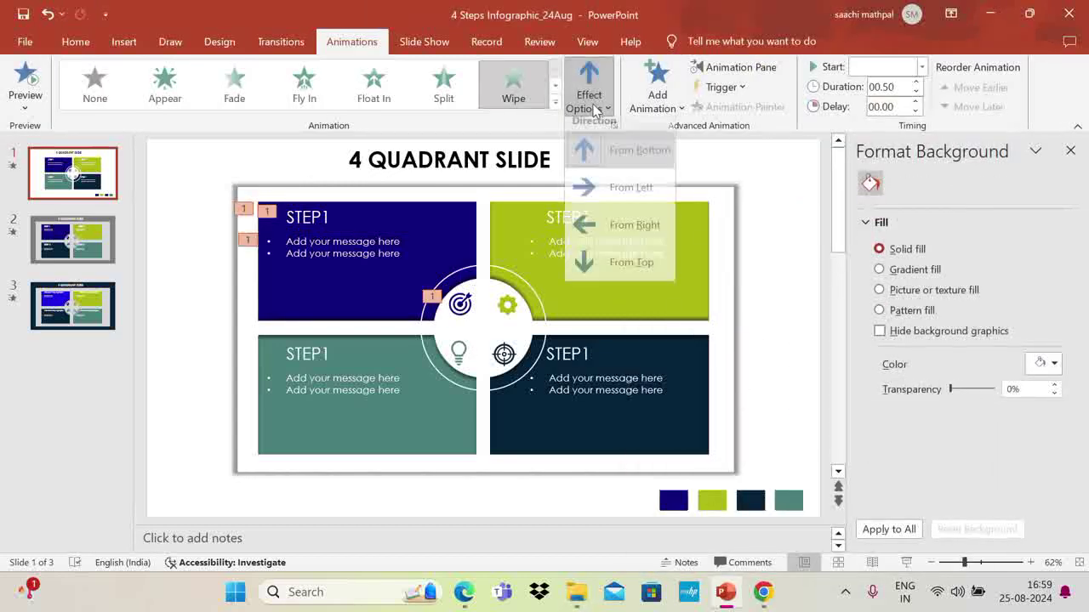
left_click(610, 198)
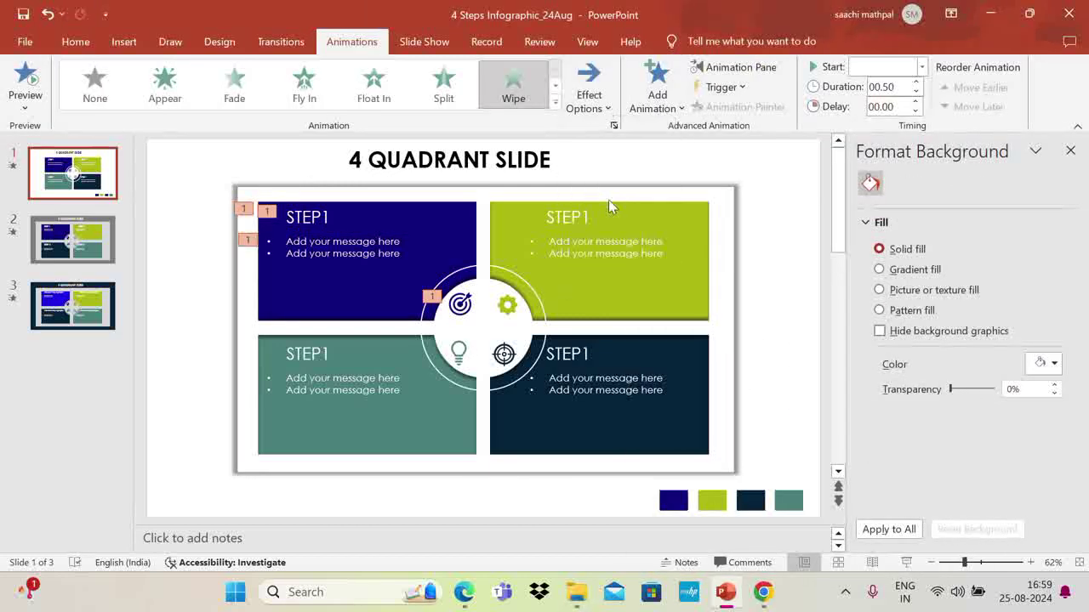
left_click(772, 299)
Give the green quadrant's shapes a Wipe entrance and set its direction.
left_click_drag(783, 337, 476, 189)
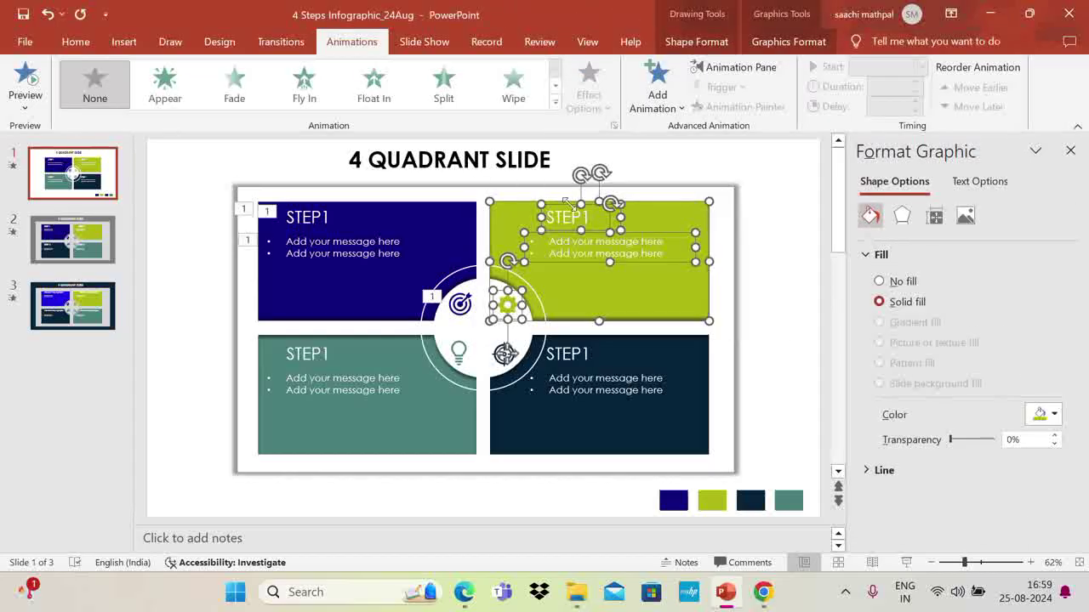
left_click(657, 85)
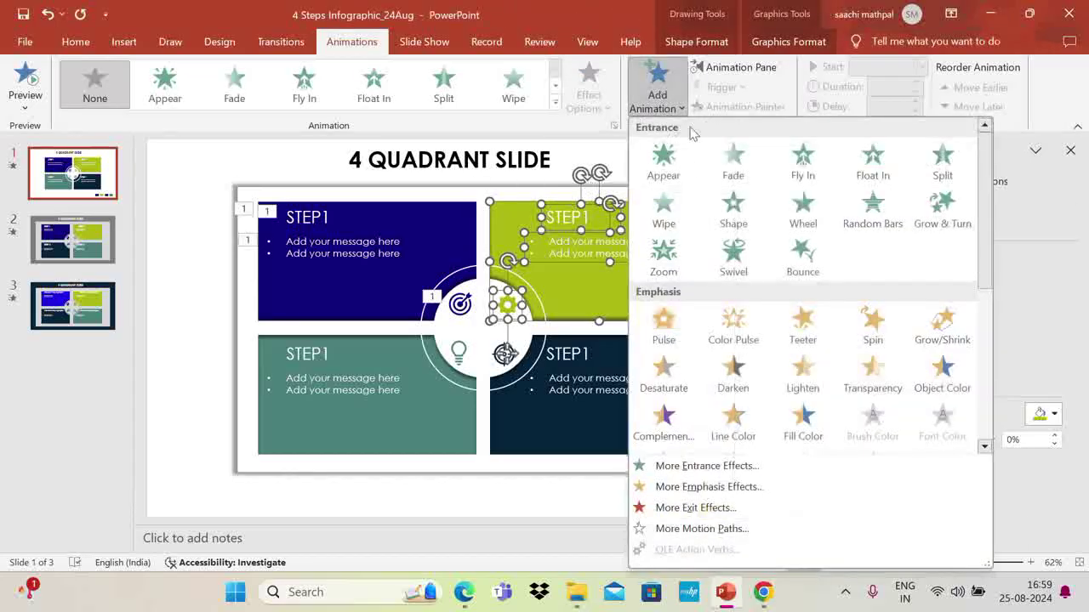
left_click(669, 223)
left_click(589, 89)
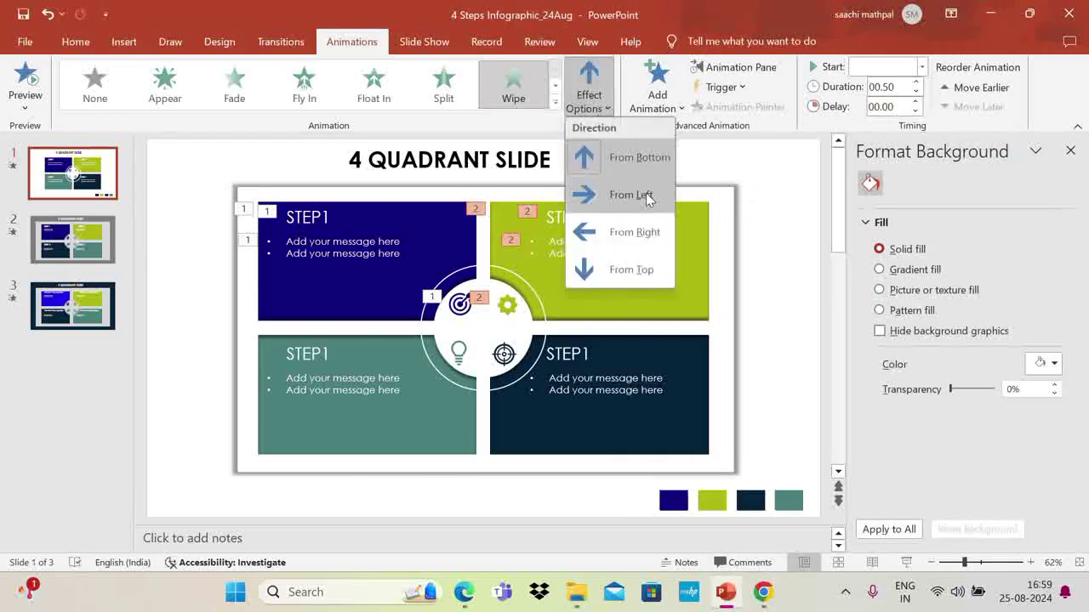
left_click(642, 233)
Give the dark quadrant's shapes a Wipe entrance from the right.
left_click_drag(685, 368, 478, 298)
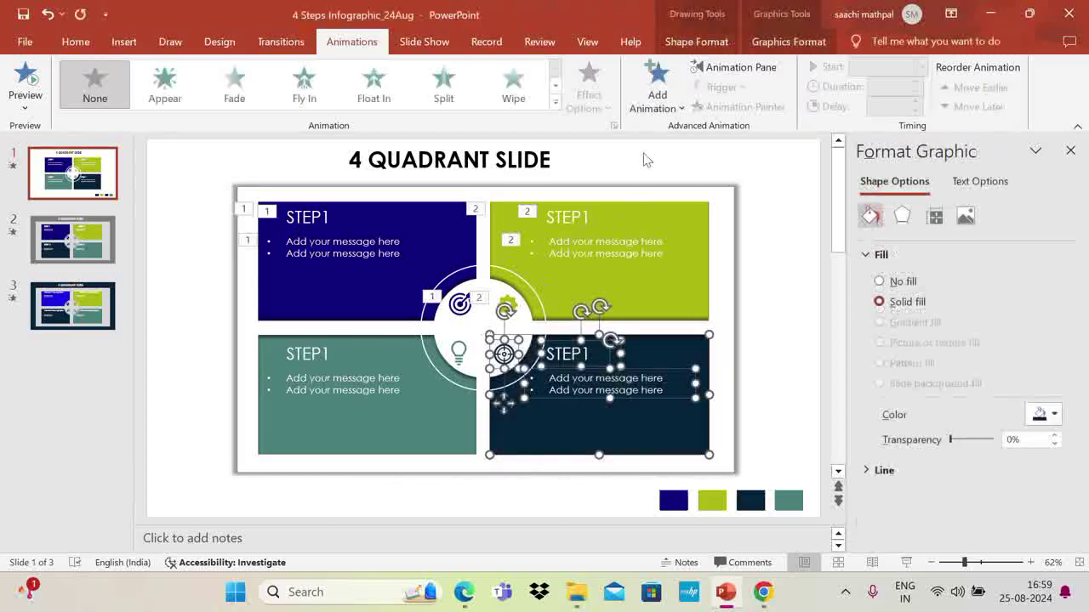
left_click(656, 85)
left_click(660, 202)
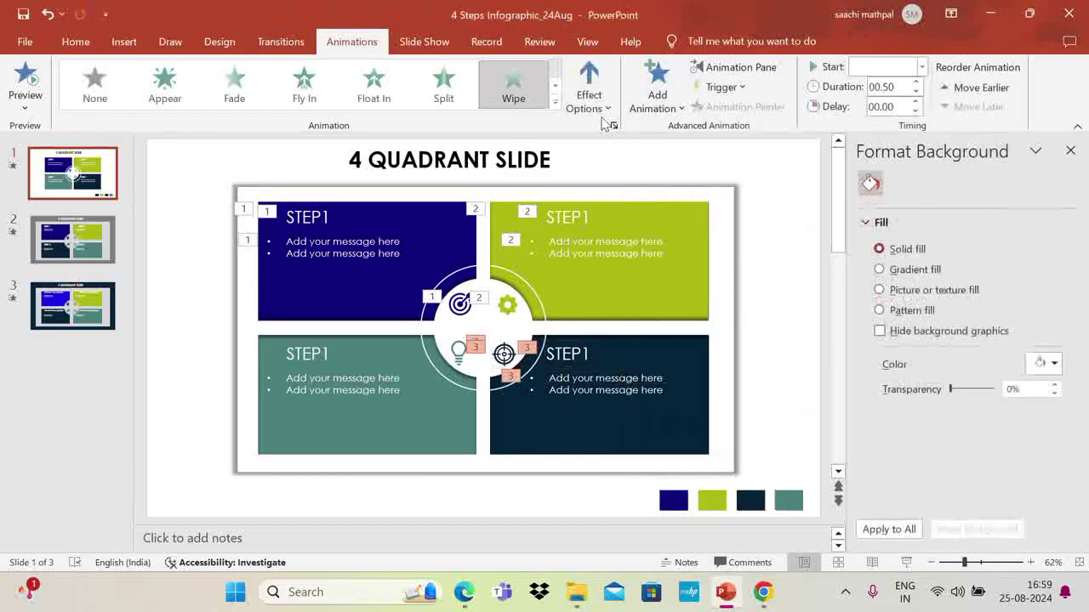
left_click(593, 97)
left_click(642, 233)
Give the teal quadrant's shapes a Wipe entrance.
left_click_drag(188, 322, 489, 480)
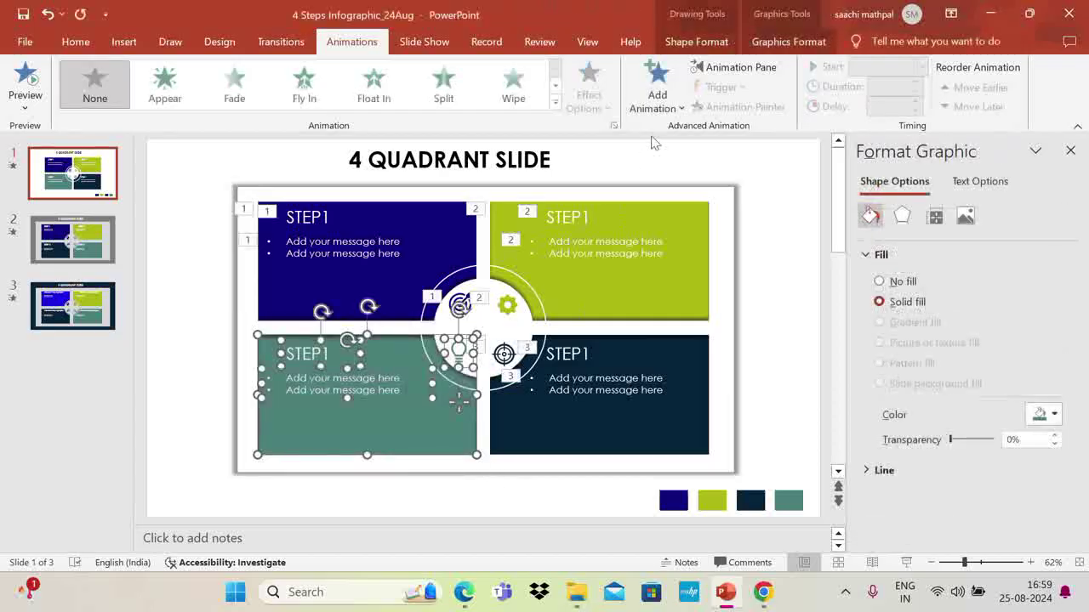
left_click(656, 85)
left_click(661, 206)
left_click(609, 109)
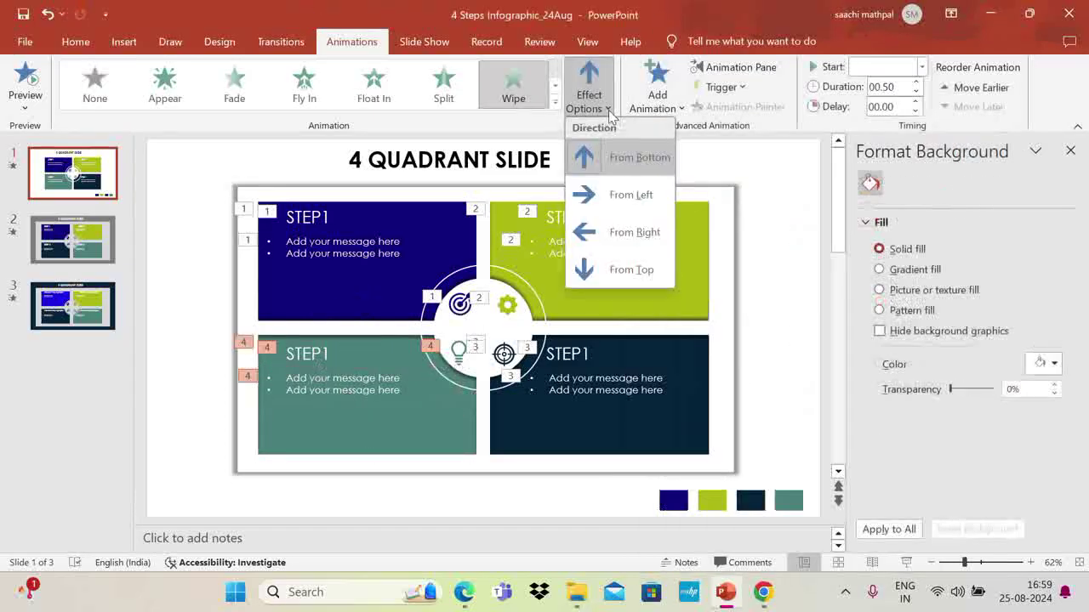